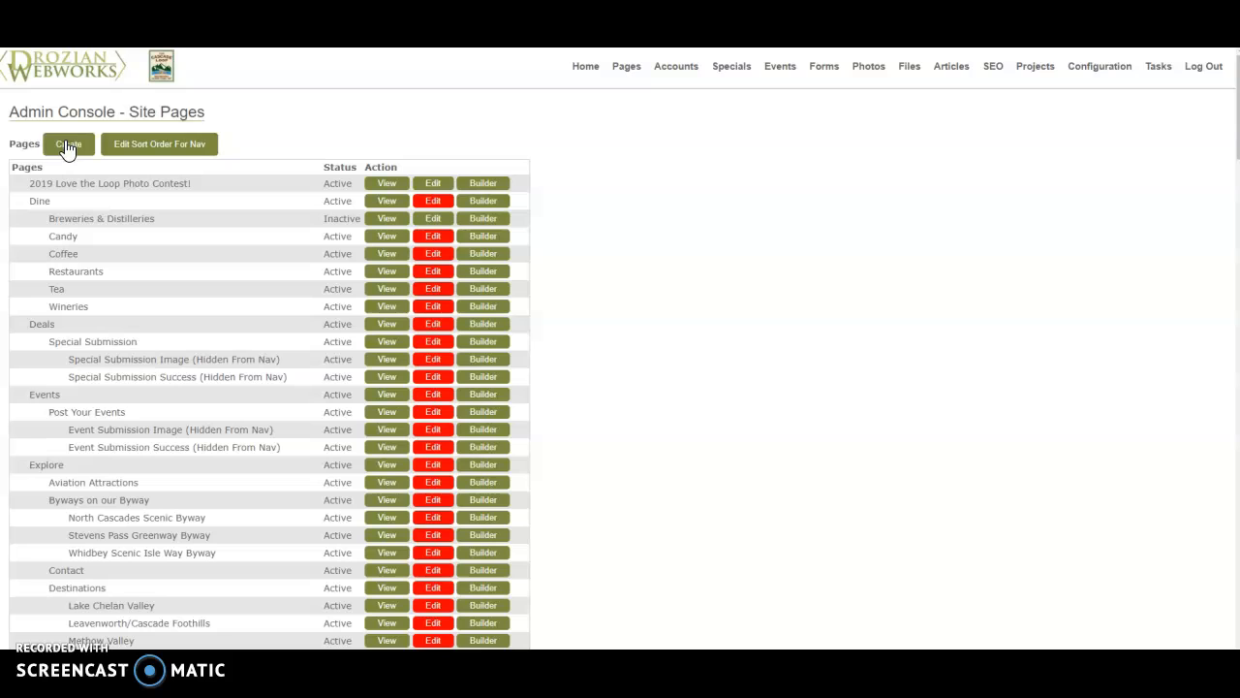
- Create a new site page with the nav bar text "Z Example Page"
click(67, 145)
click(75, 218)
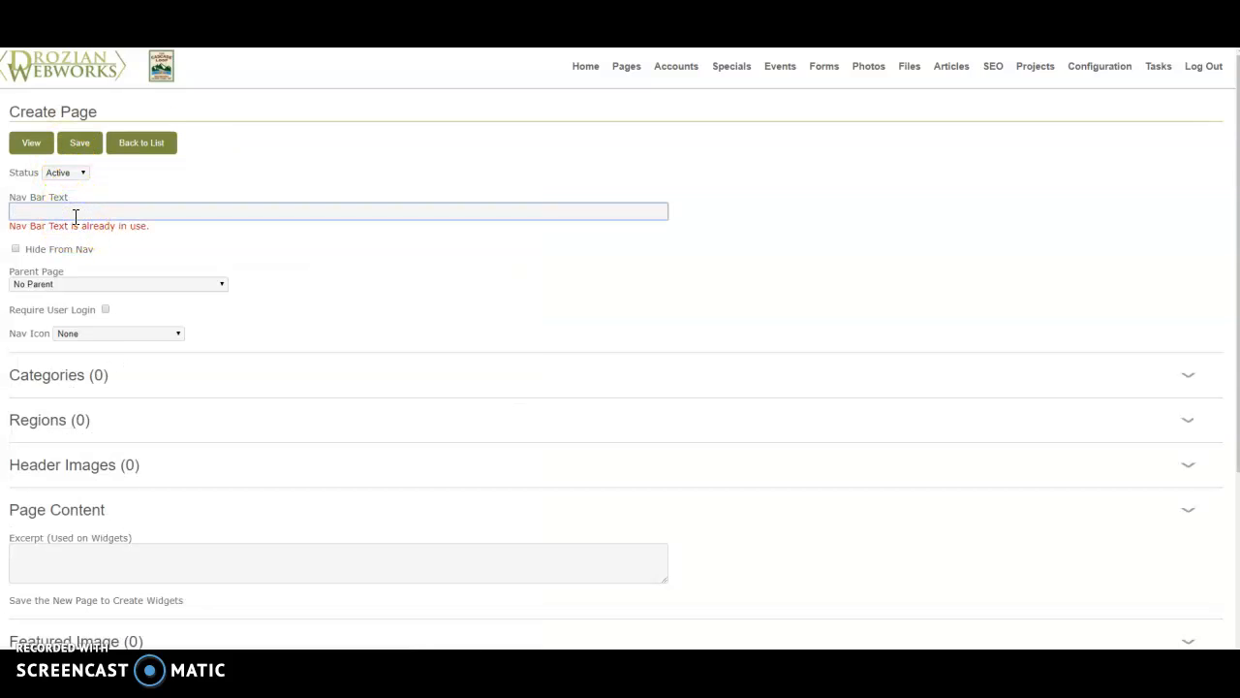
text(Z Example)
text(Page)
click(166, 245)
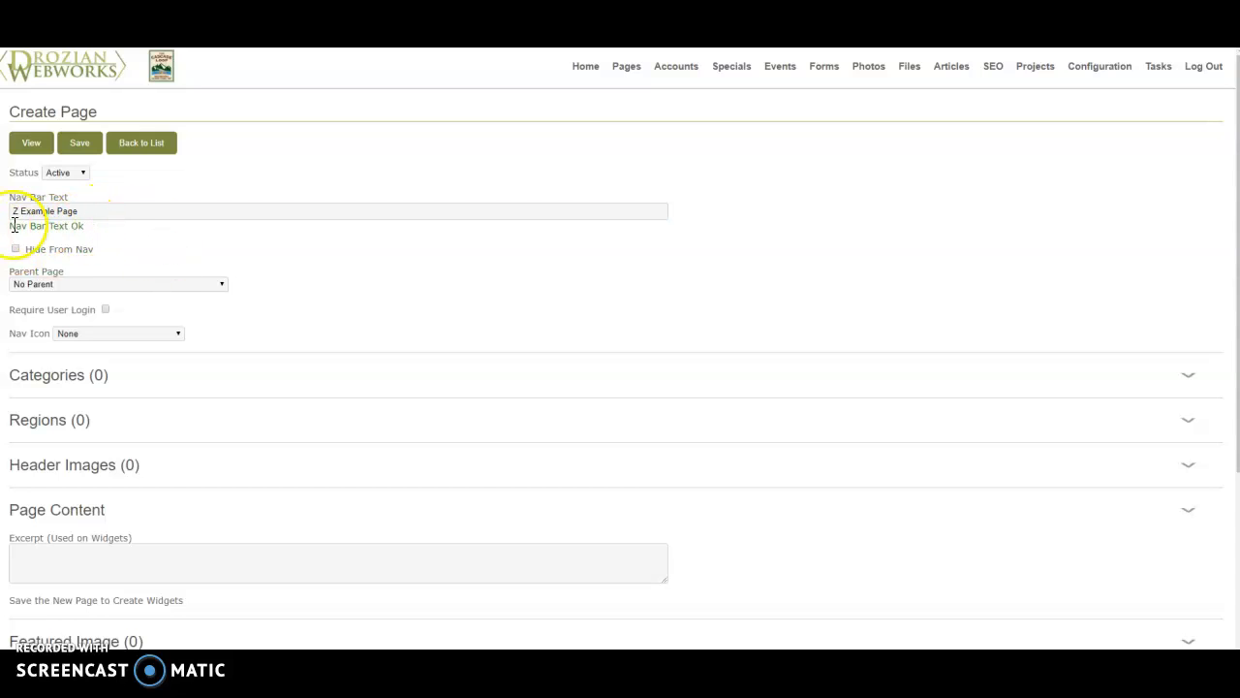
click(66, 213)
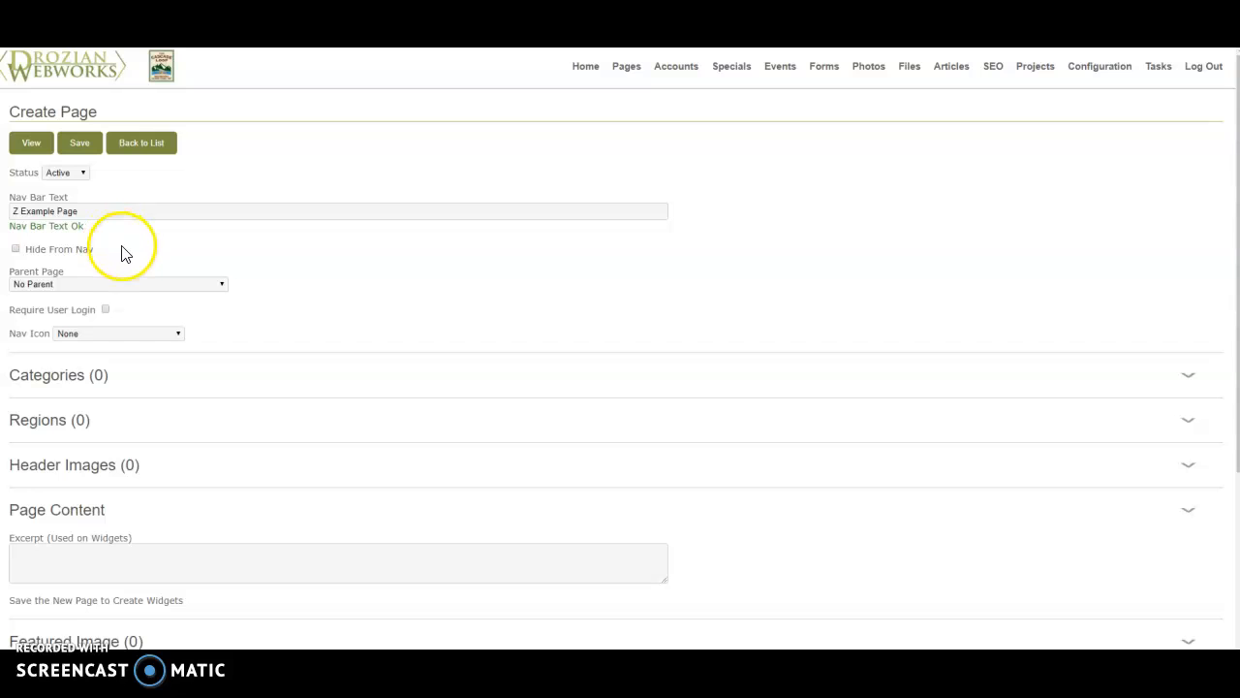
- Look through the remaining page settings sections and save the new page
scroll(137, 271, down, 1)
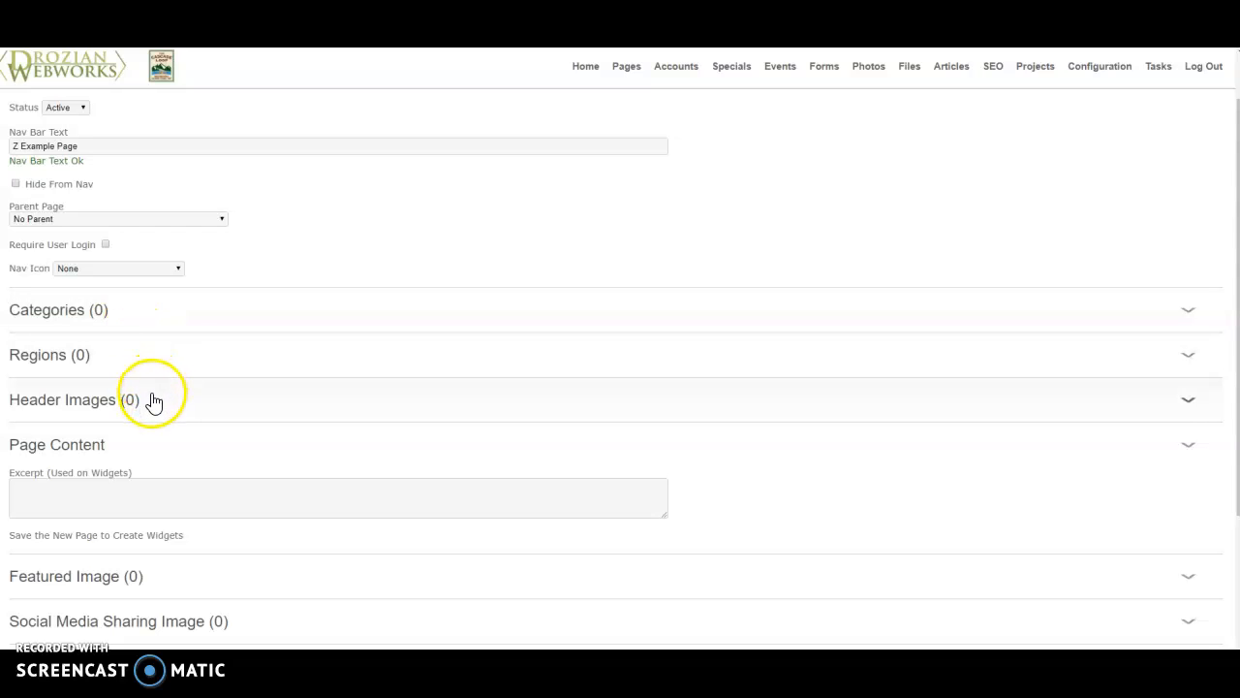
scroll(153, 402, down, 1)
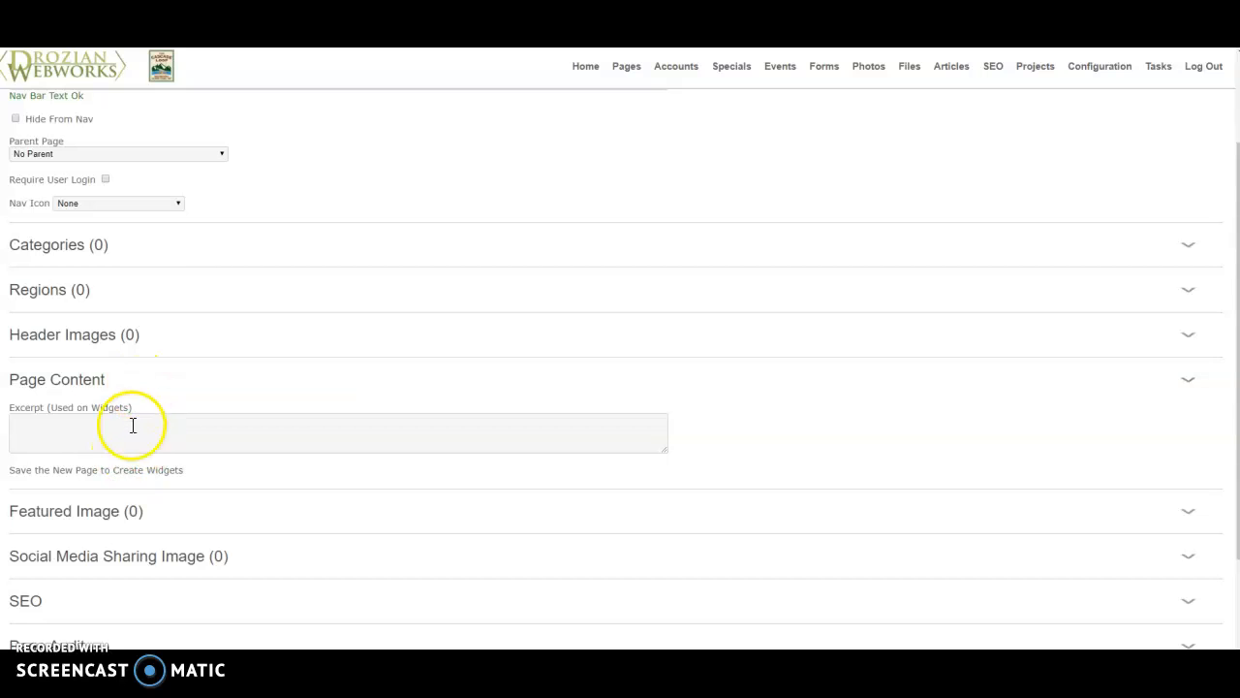
scroll(111, 435, down, 1)
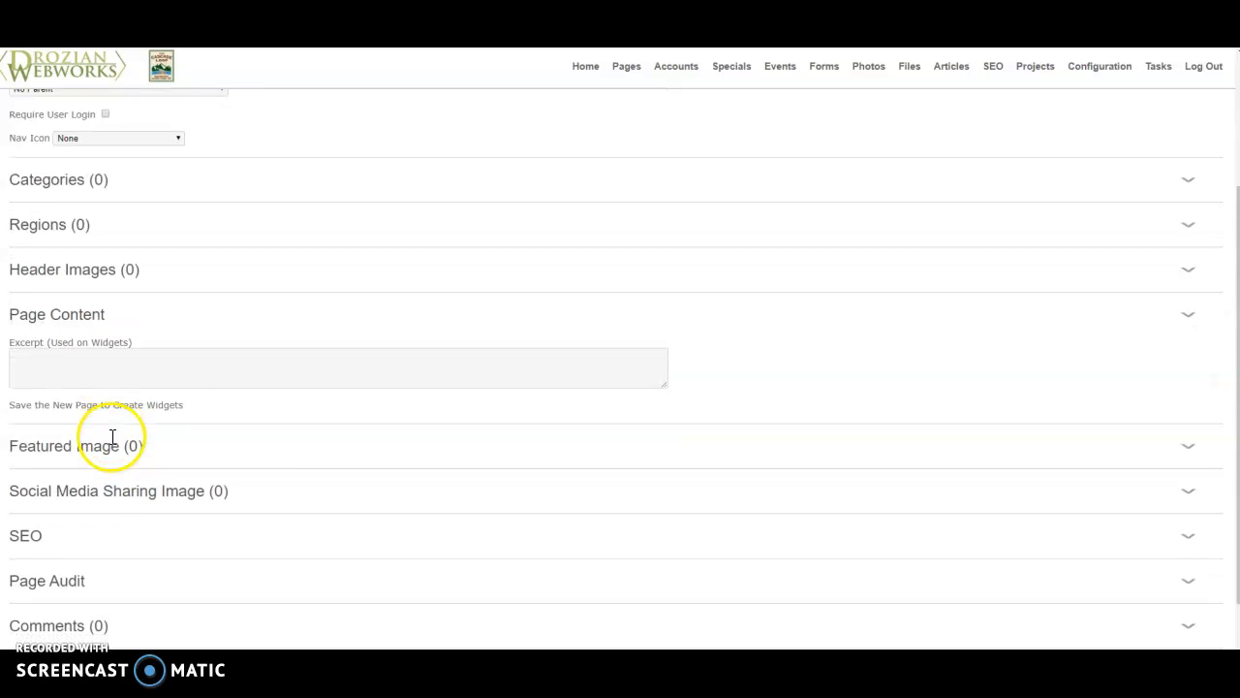
scroll(103, 402, down, 1)
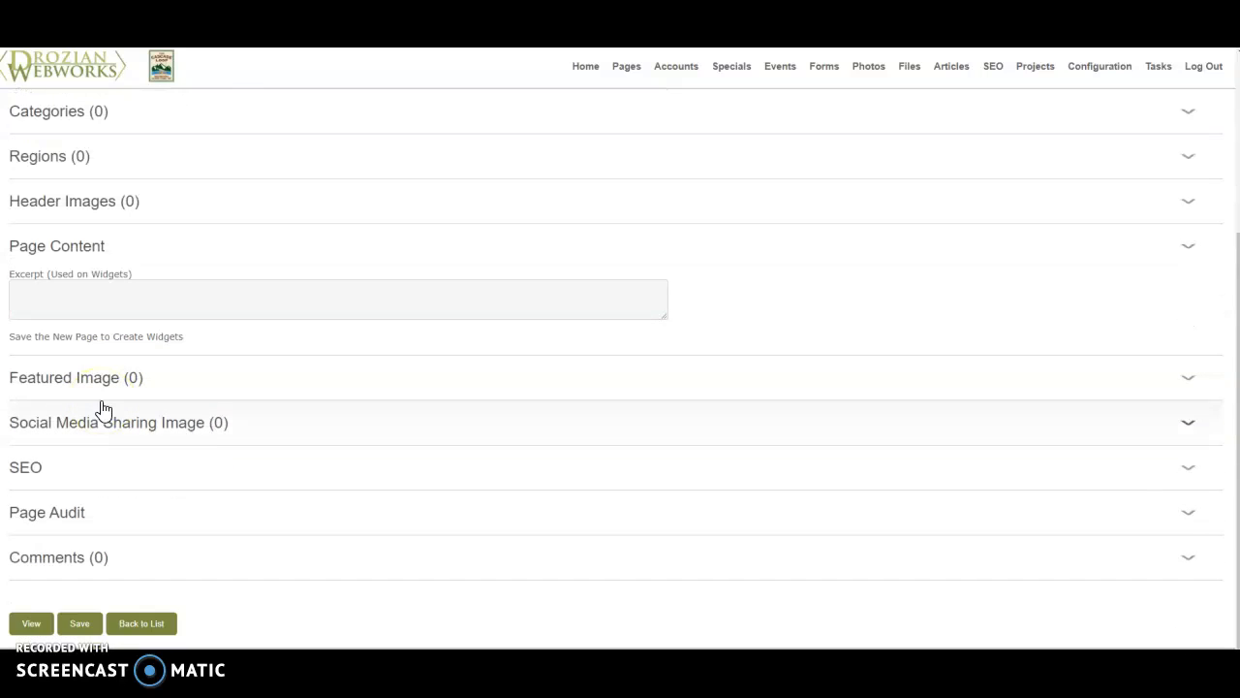
scroll(100, 401, up, 5)
click(82, 144)
- Add a Title Large - H1 widget titled "This is an H1" to the page content, save it and return to the builder
scroll(126, 296, down, 2)
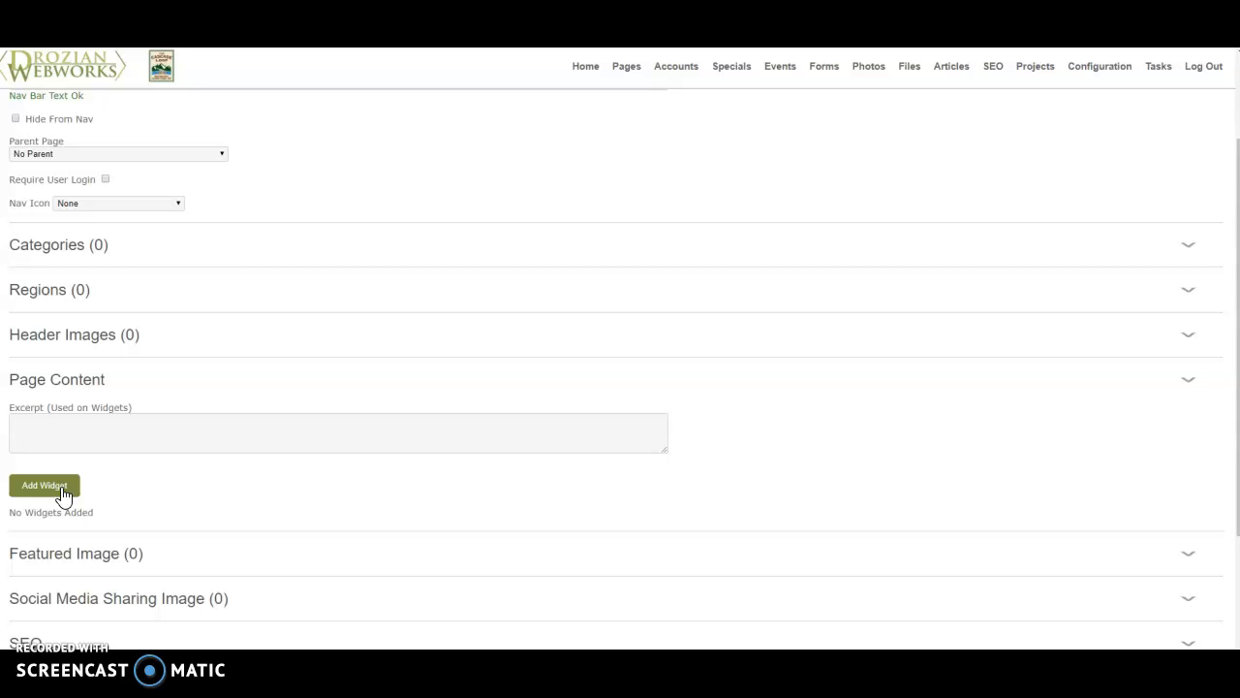
click(62, 491)
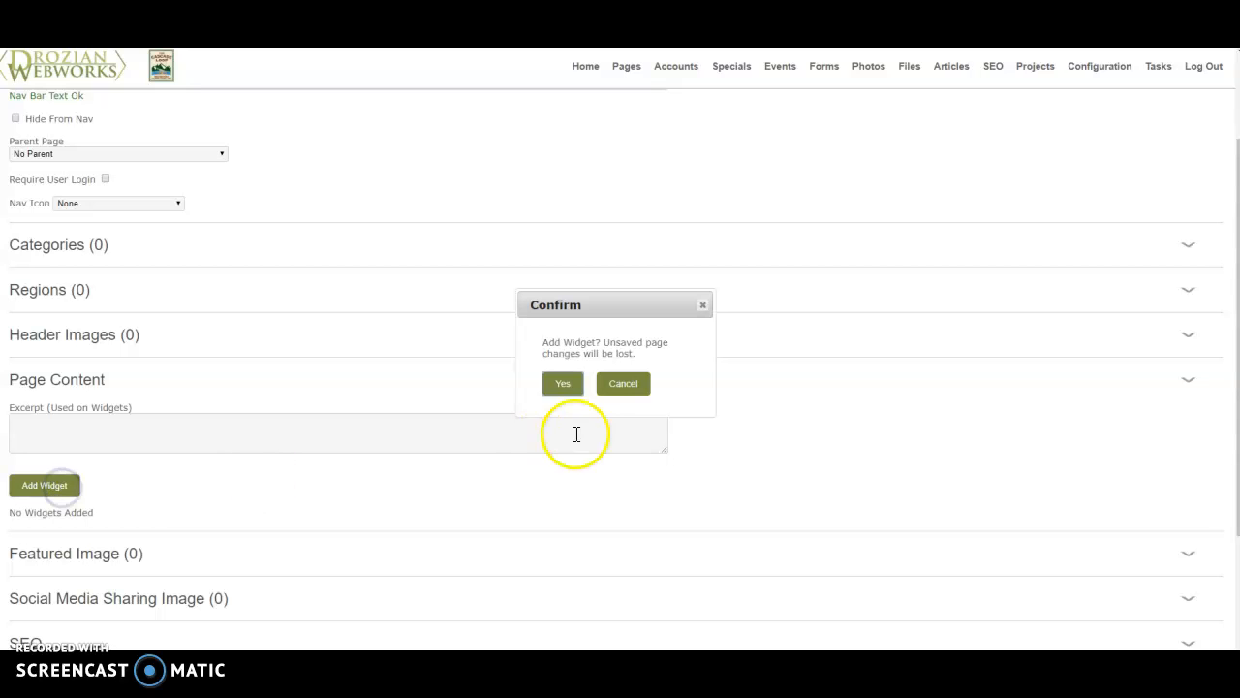
click(565, 392)
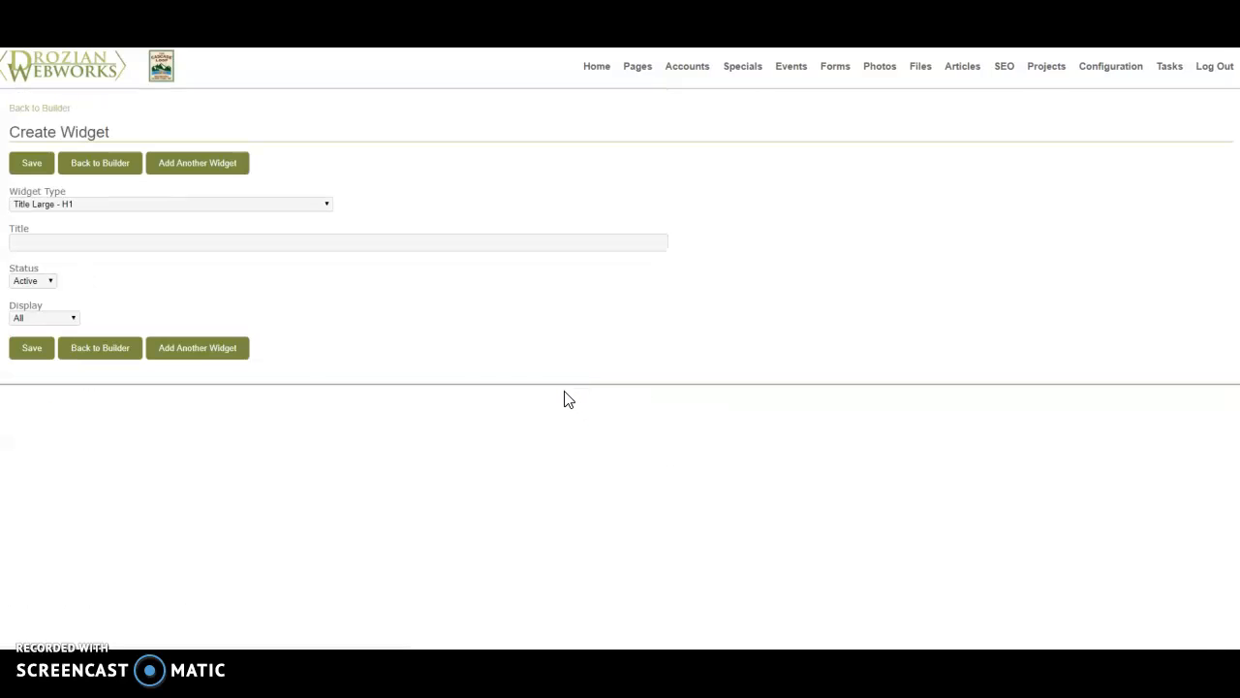
click(122, 240)
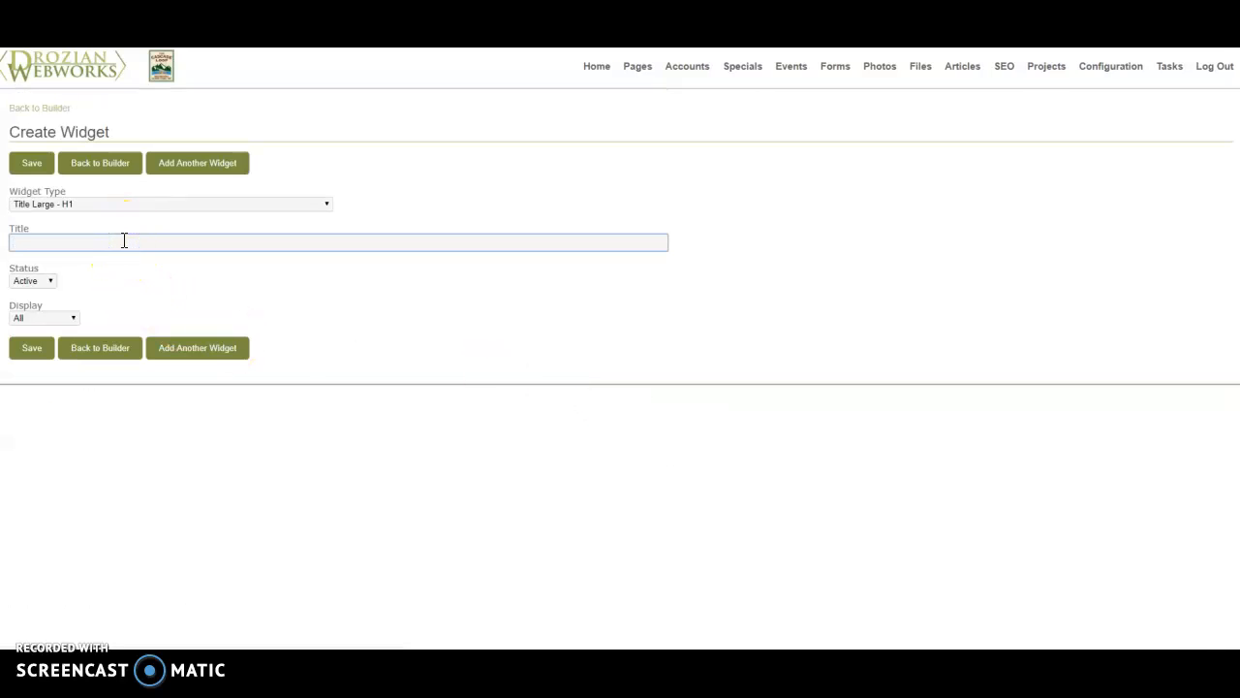
text(This is an H1)
click(31, 351)
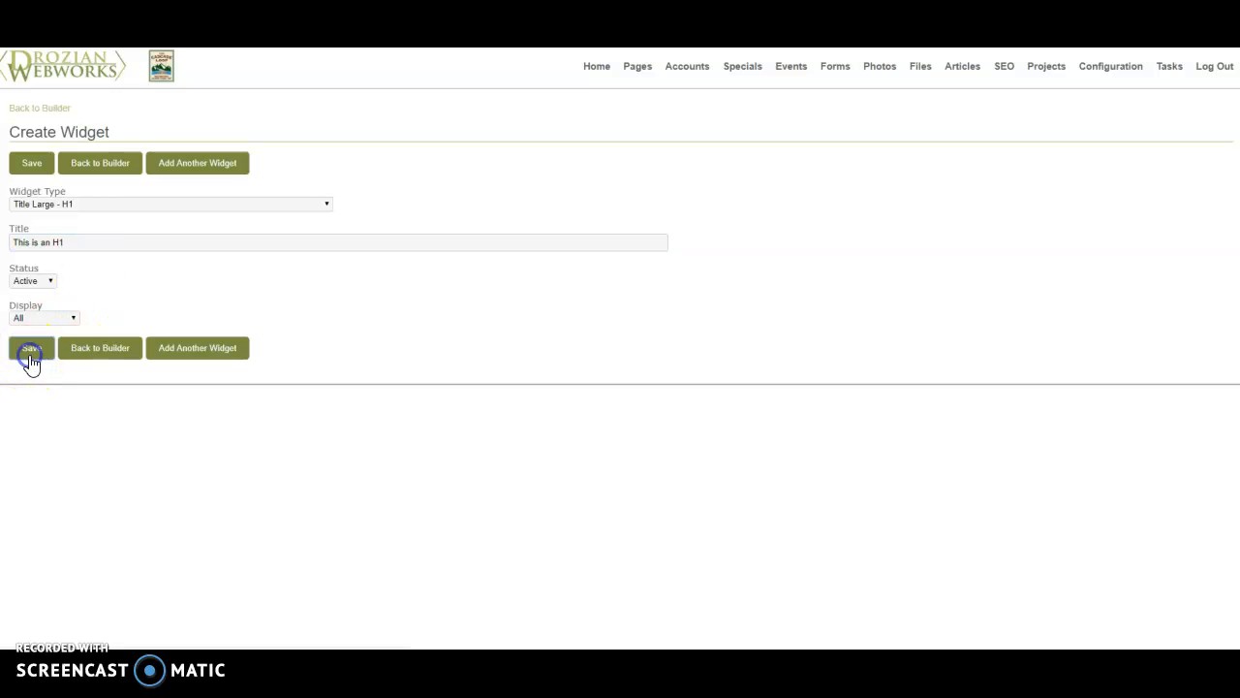
click(94, 378)
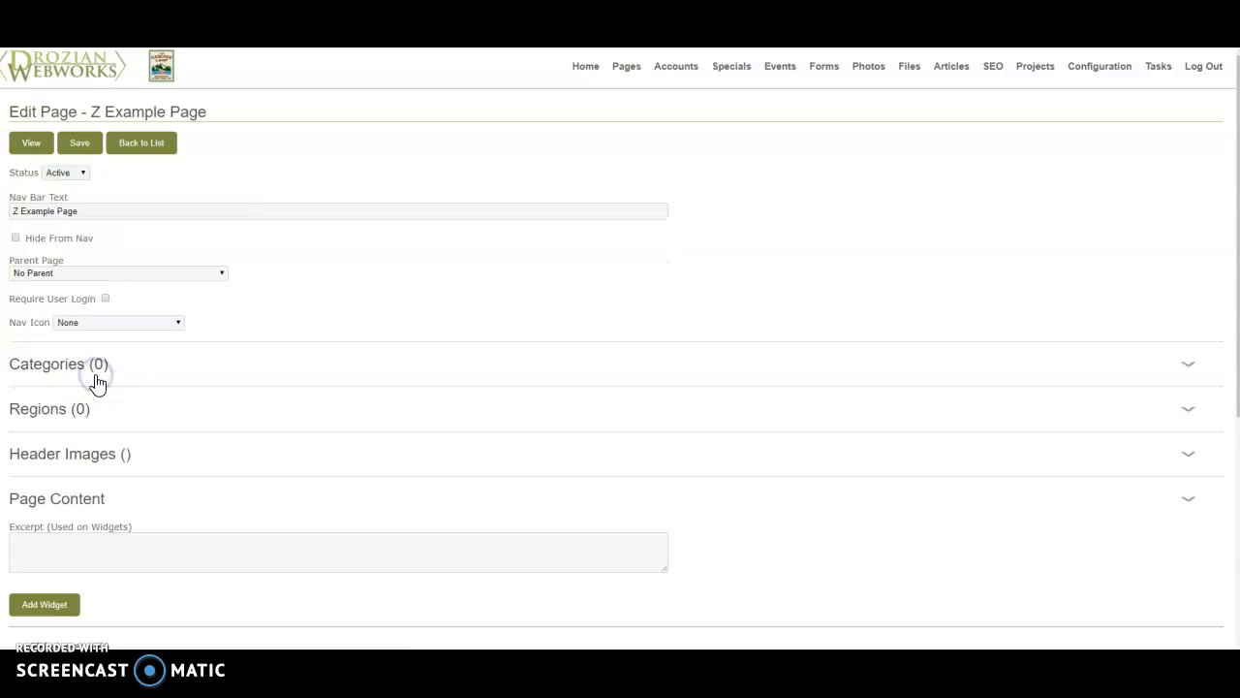
- Check the H1 title in the builder and on the live view of the page
scroll(160, 395, down, 5)
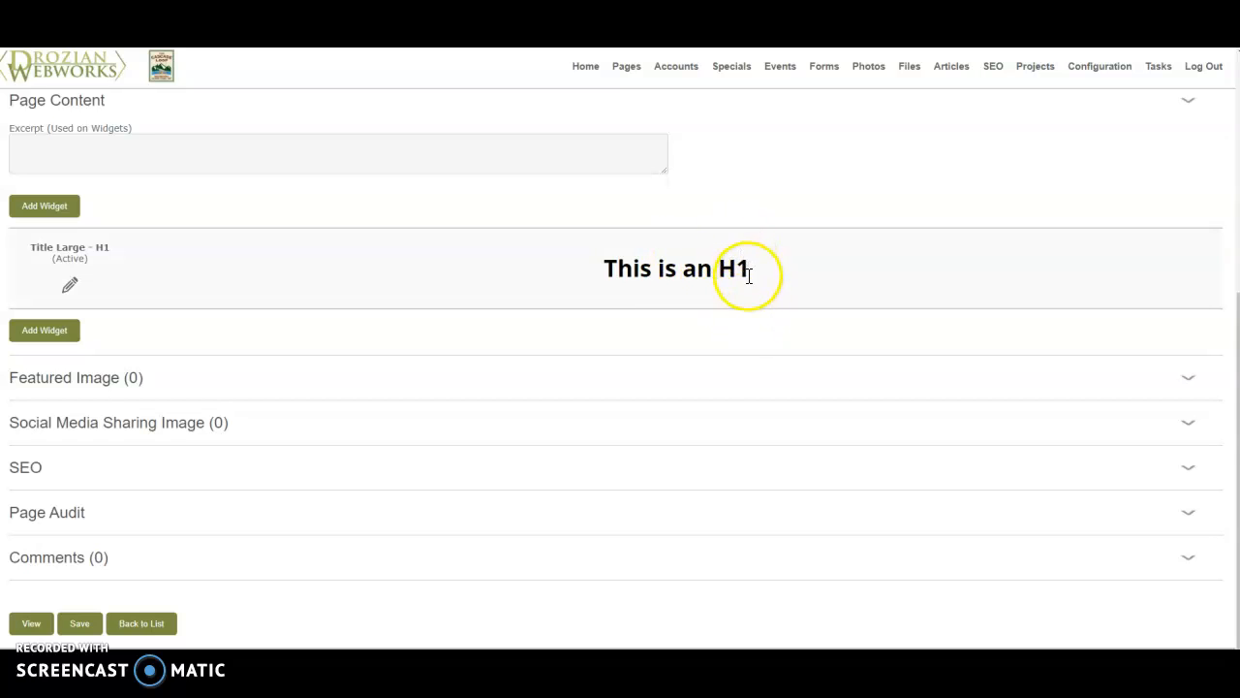
scroll(493, 290, up, 5)
click(30, 142)
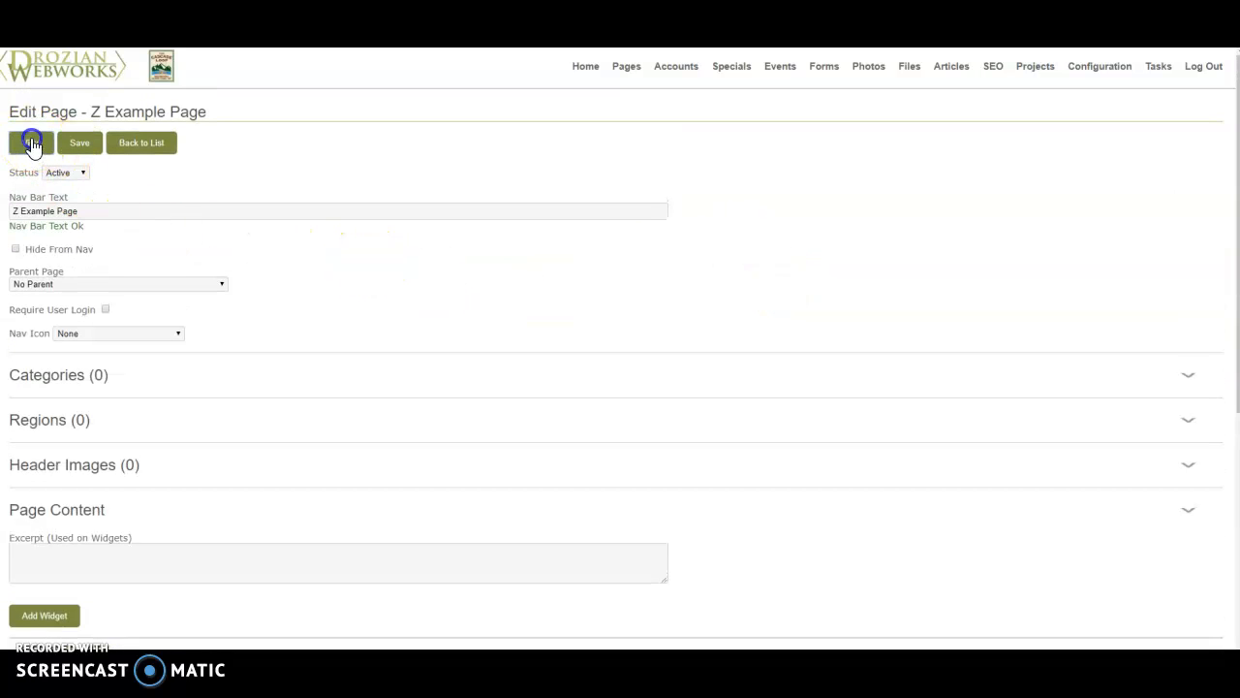
mouse_move(687, 83)
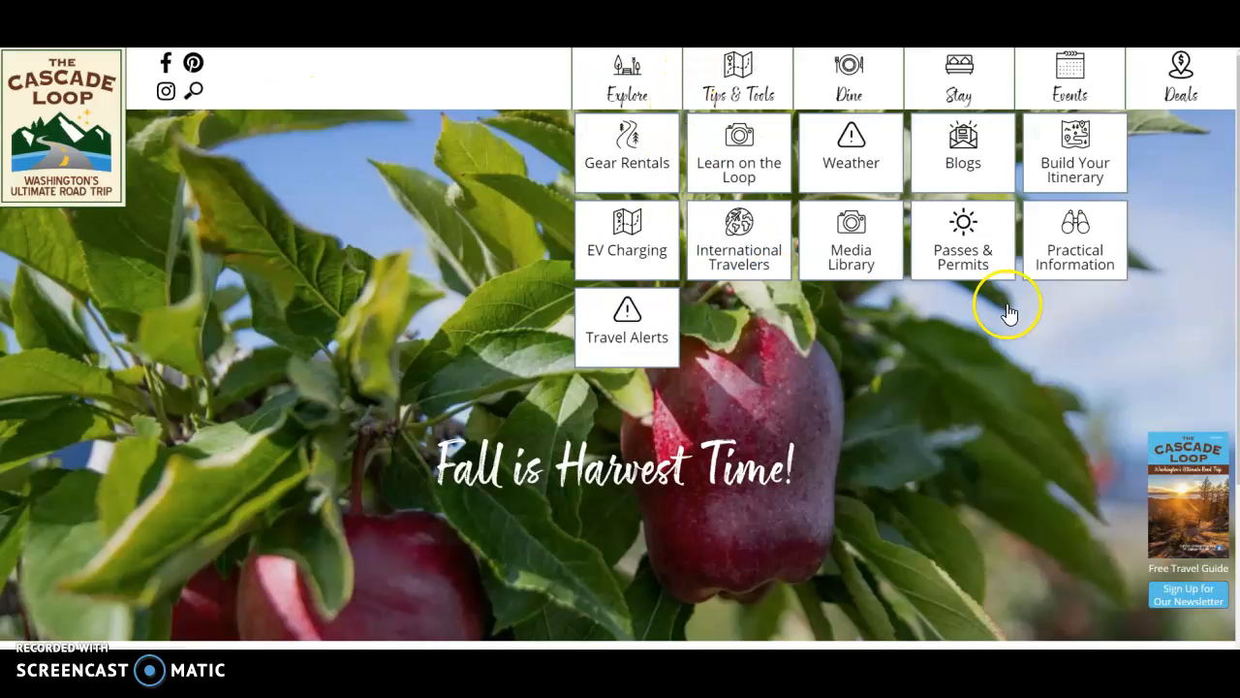
scroll(955, 450, down, 2)
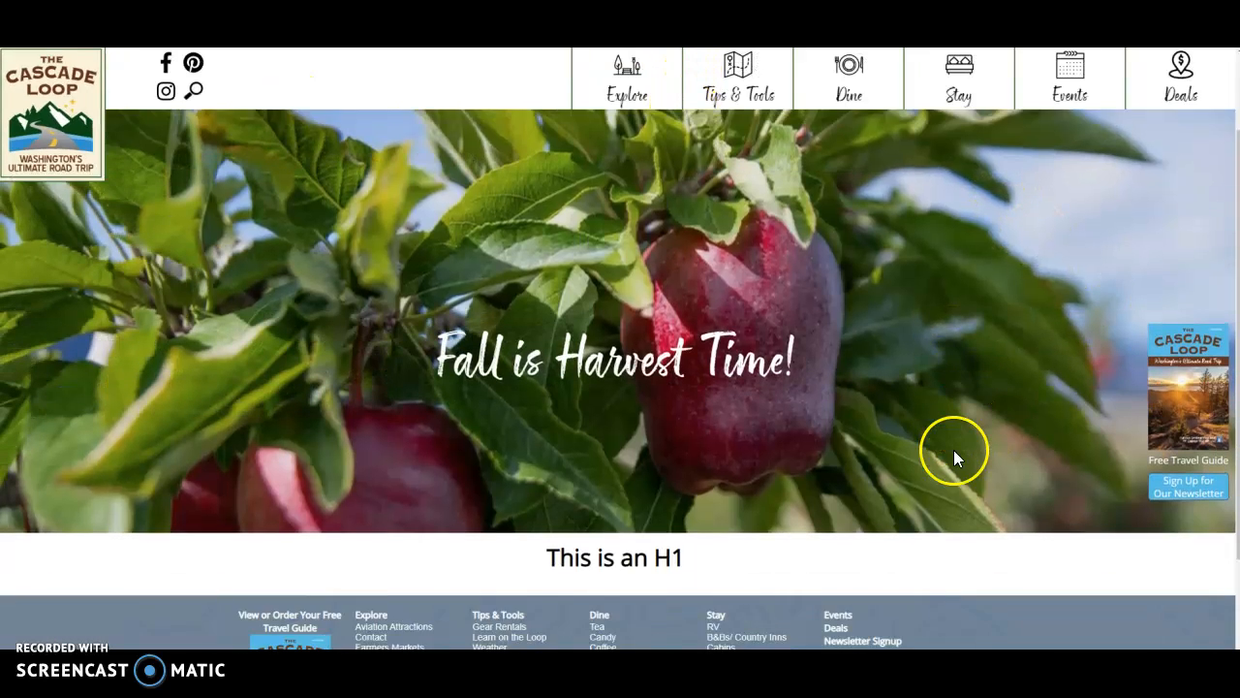
- Return to the page editor and create a Content widget below the H1 title with the text "content box."
click(475, 12)
scroll(248, 409, down, 2)
scroll(248, 417, down, 1)
click(45, 481)
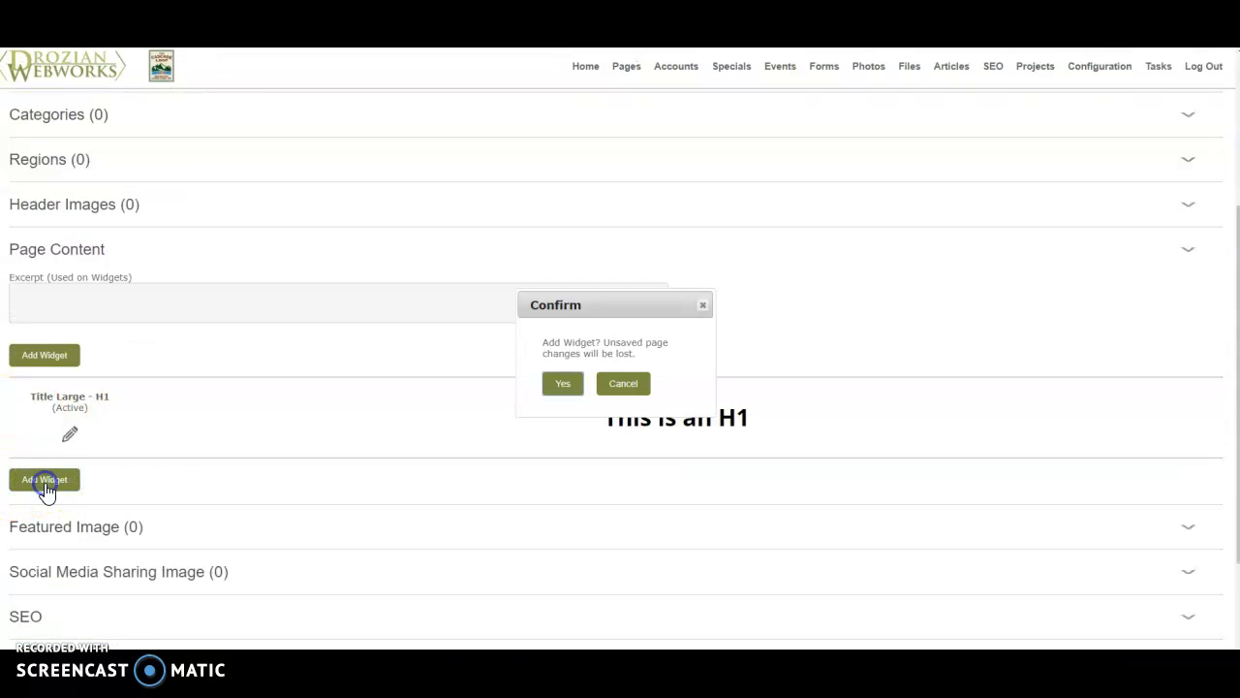
click(565, 383)
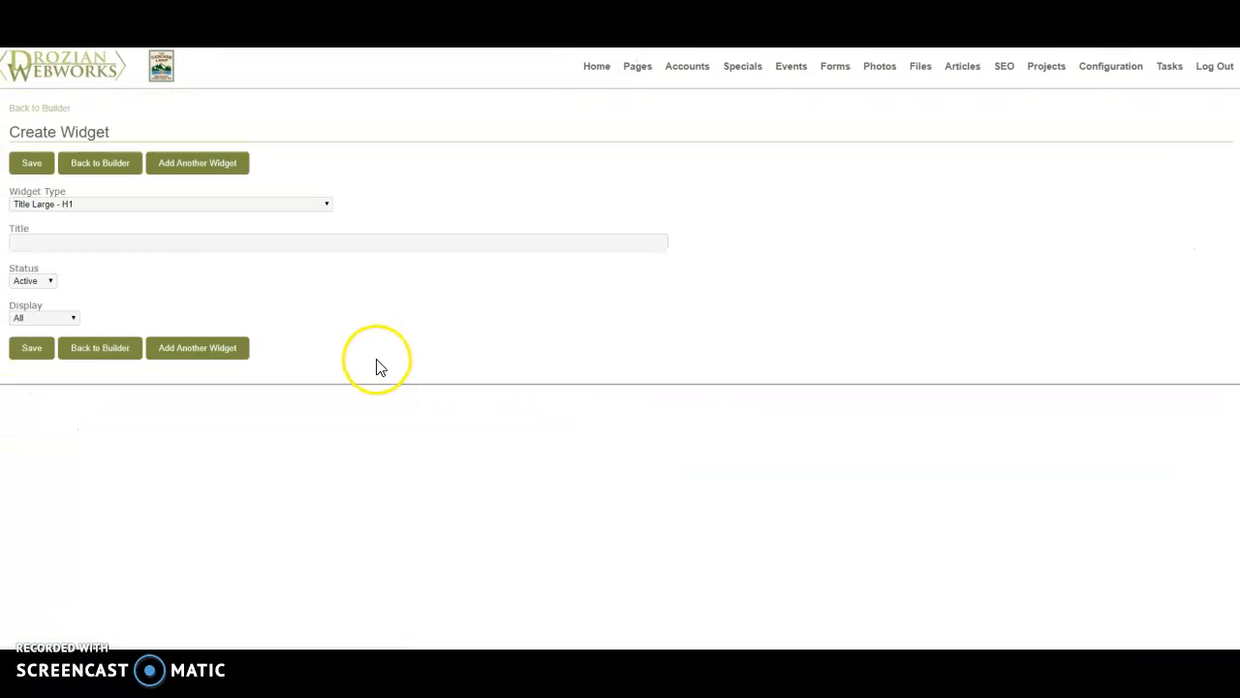
click(150, 205)
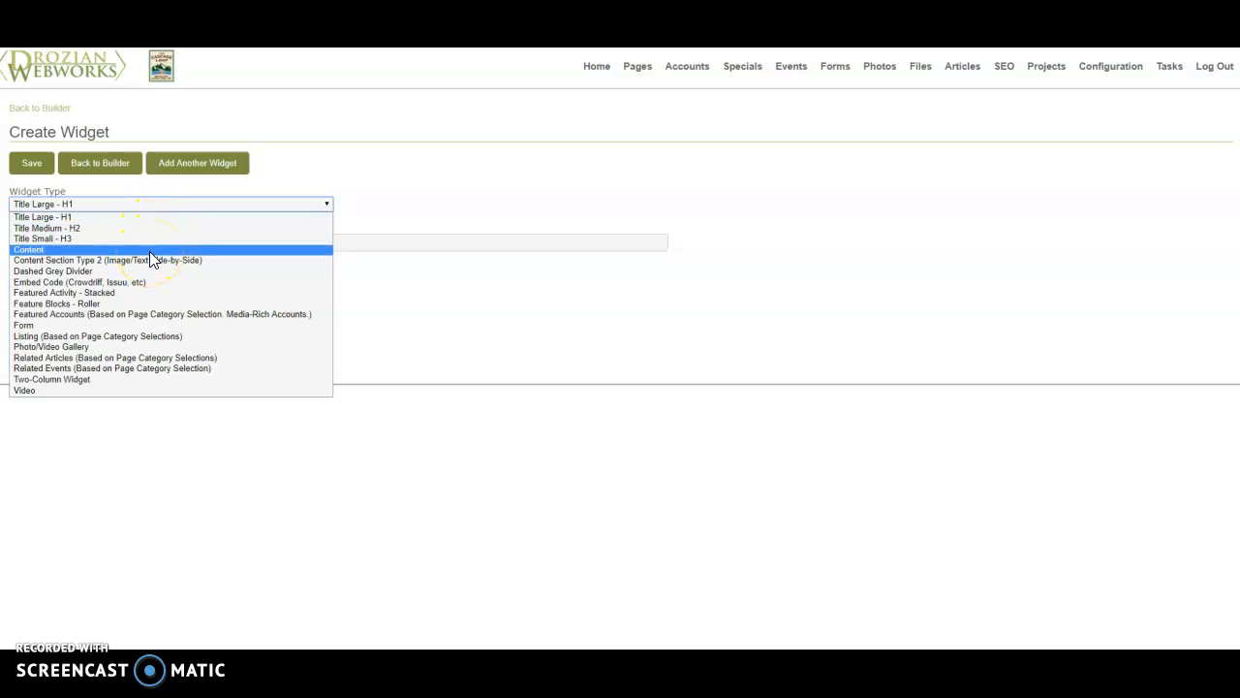
click(151, 252)
click(83, 279)
text(con)
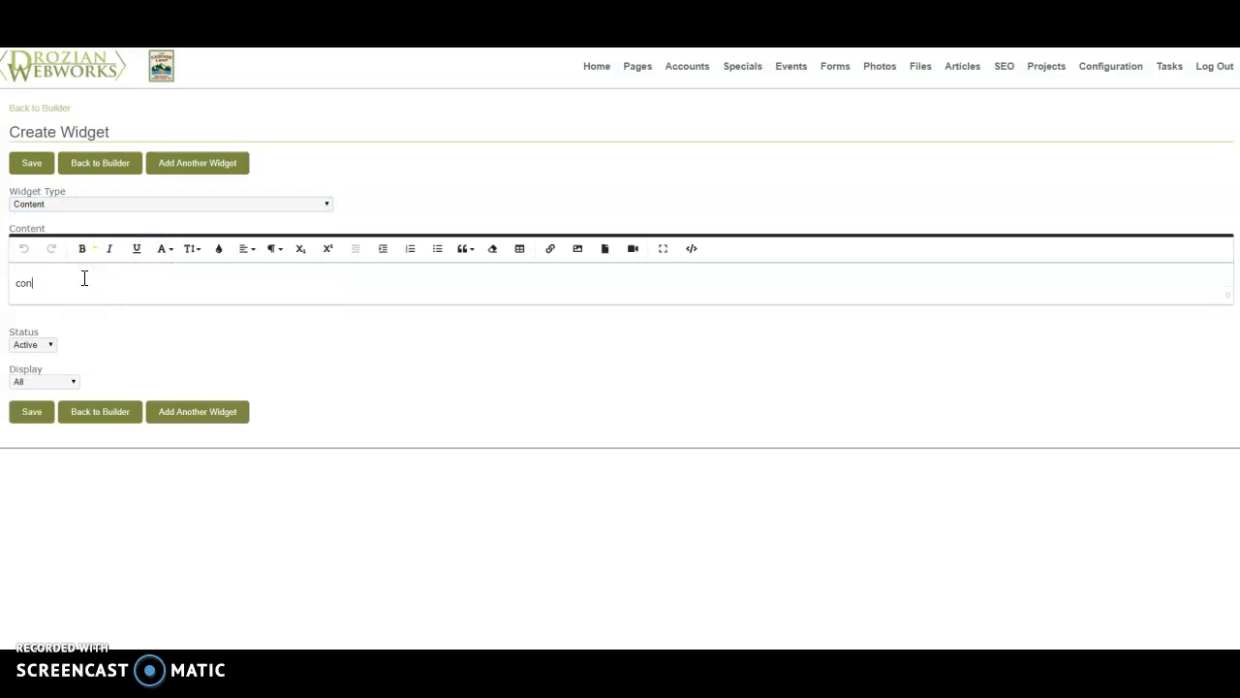
text(tent box.)
- Review the available widget types, keep Content as the type, and save the widget
click(80, 279)
click(269, 204)
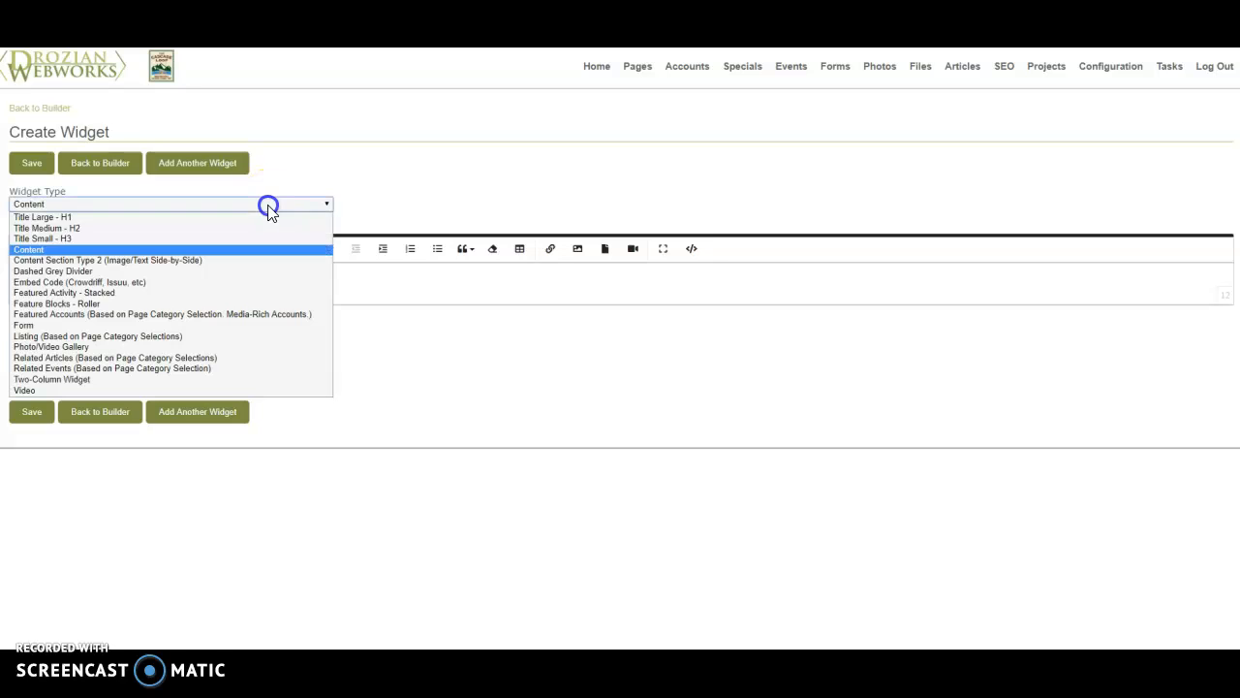
click(267, 292)
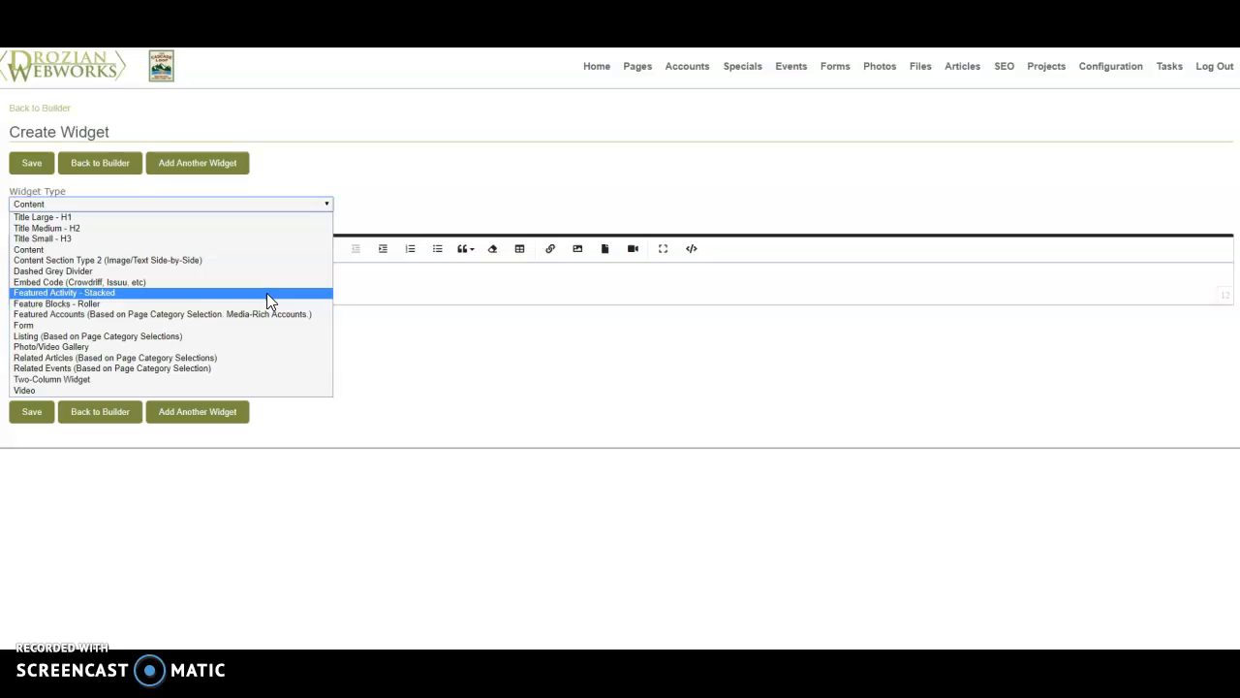
click(382, 288)
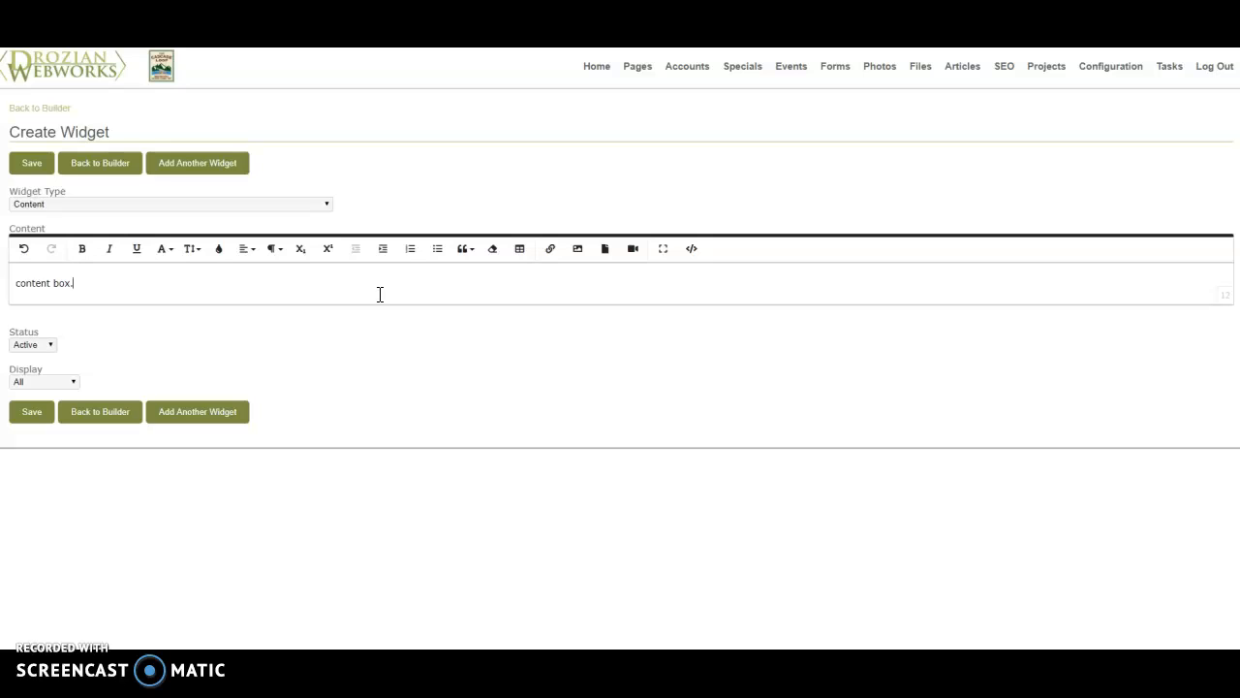
click(35, 415)
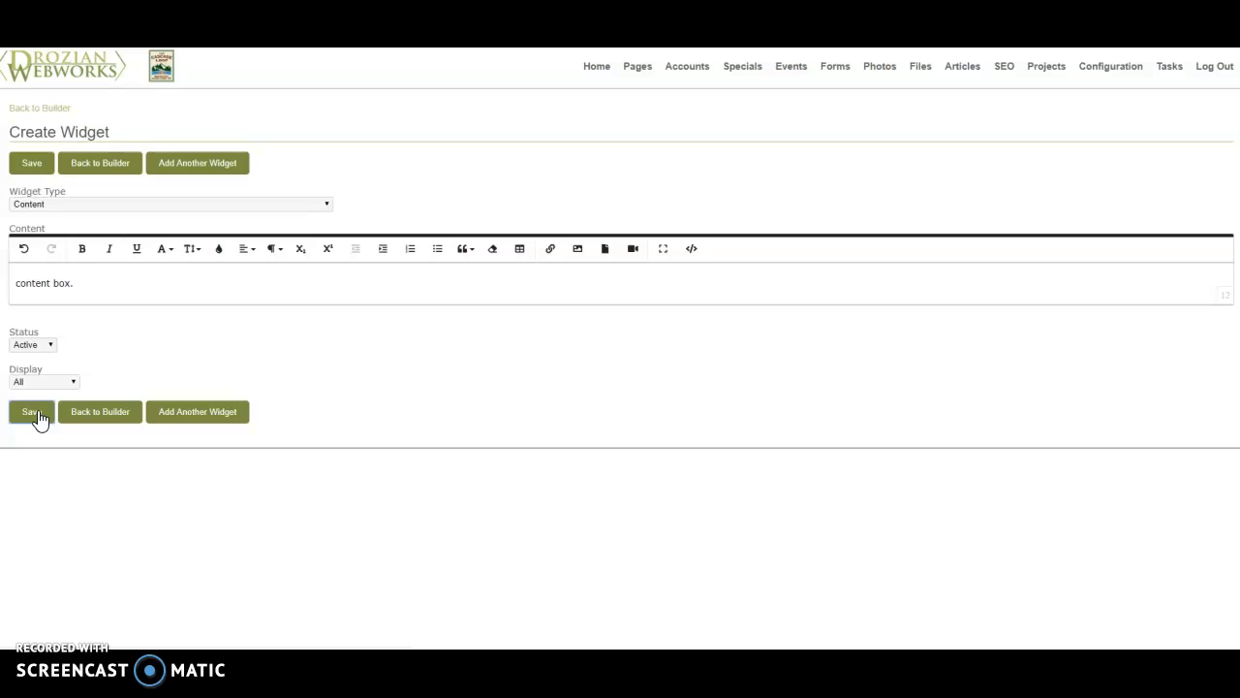
- Add and save another widget of type Content Section Type 2 (Image/Text Side-by-Side) with the text "We can put content in here"
click(194, 192)
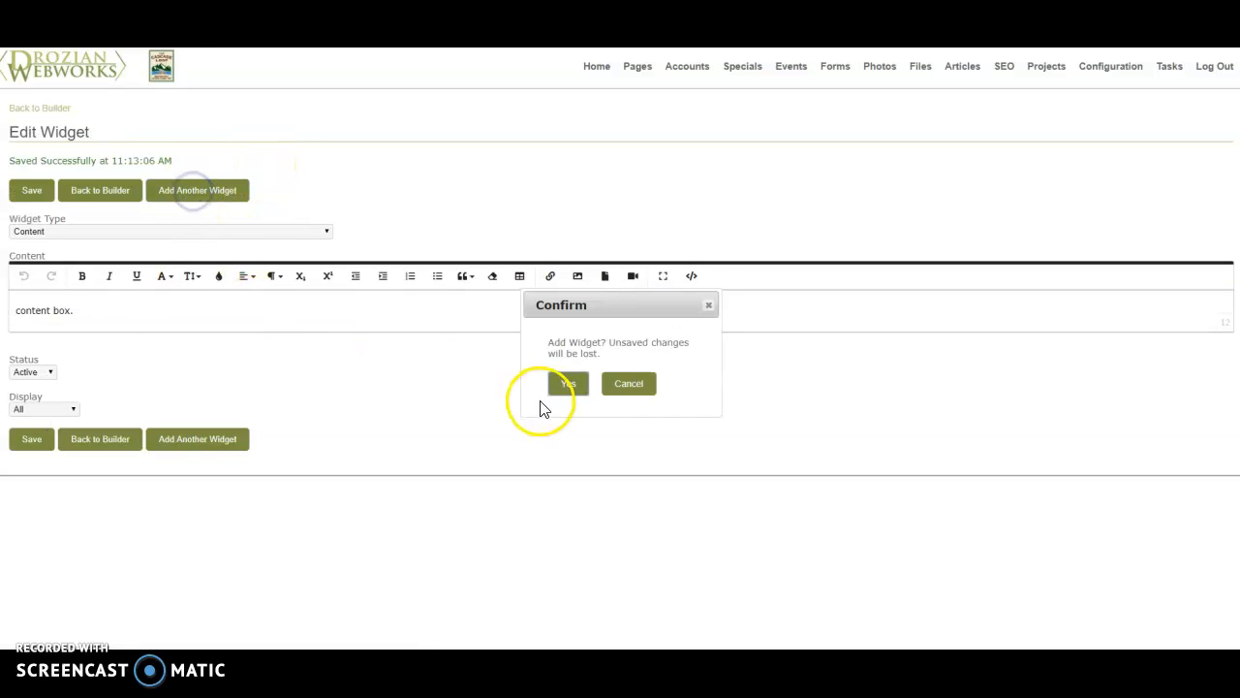
click(566, 386)
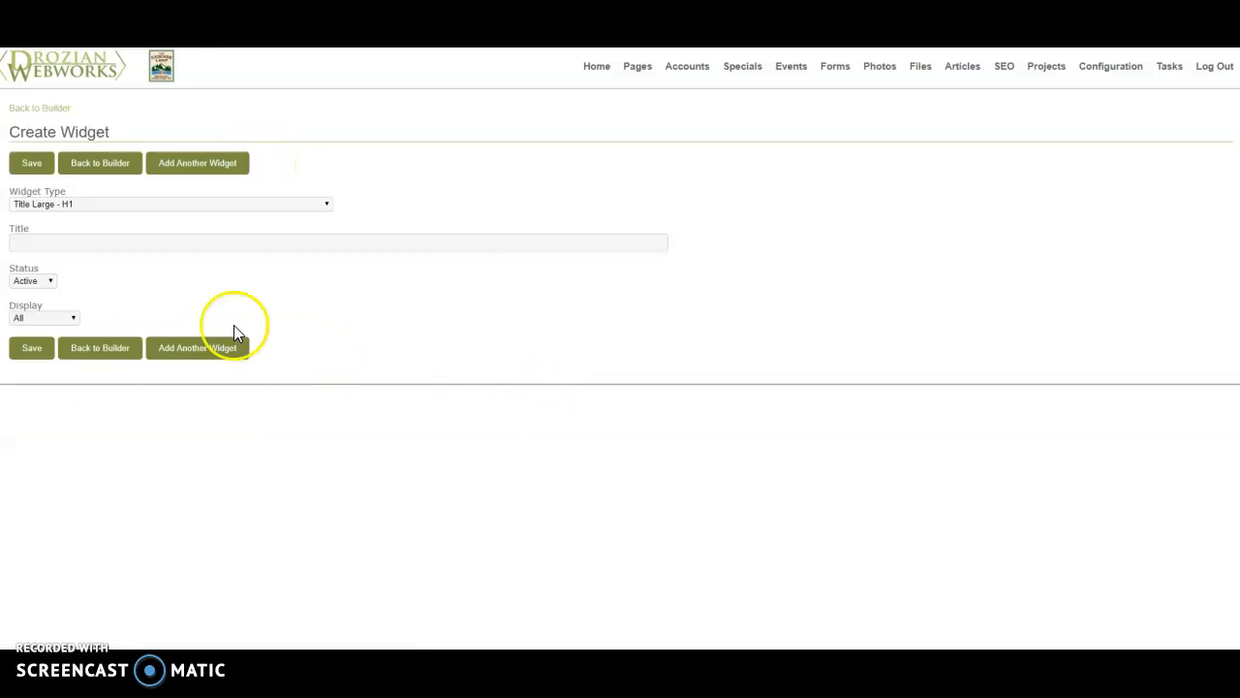
click(108, 204)
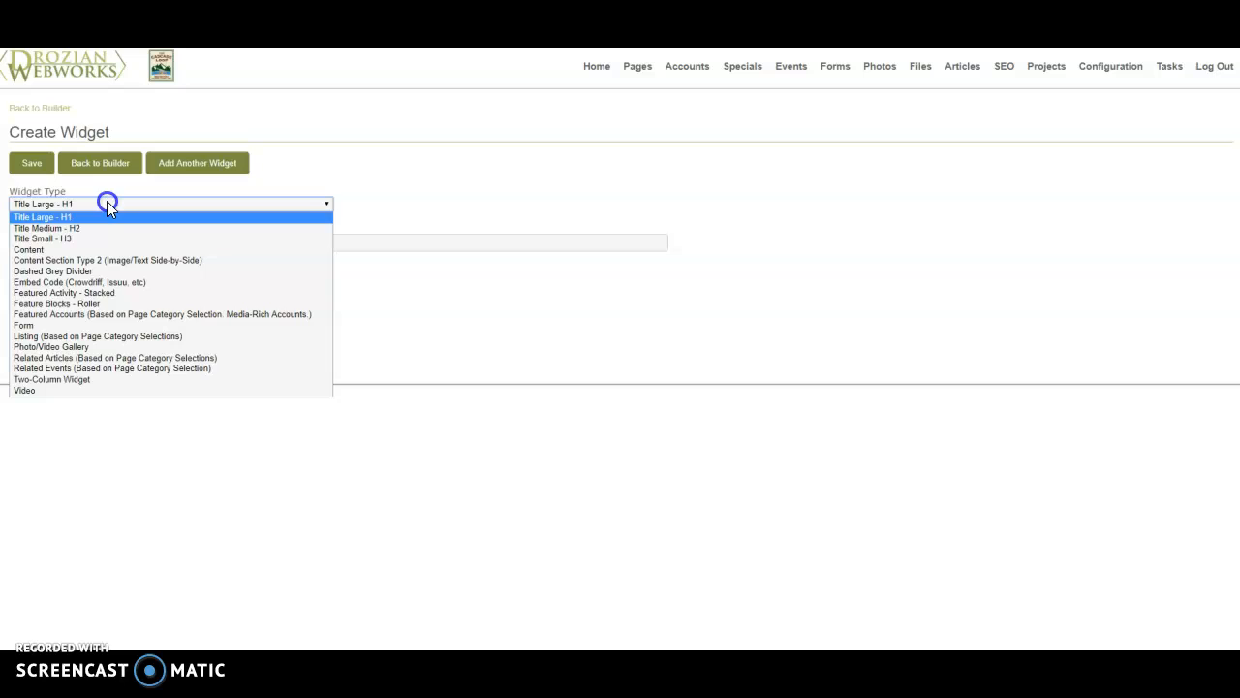
click(165, 262)
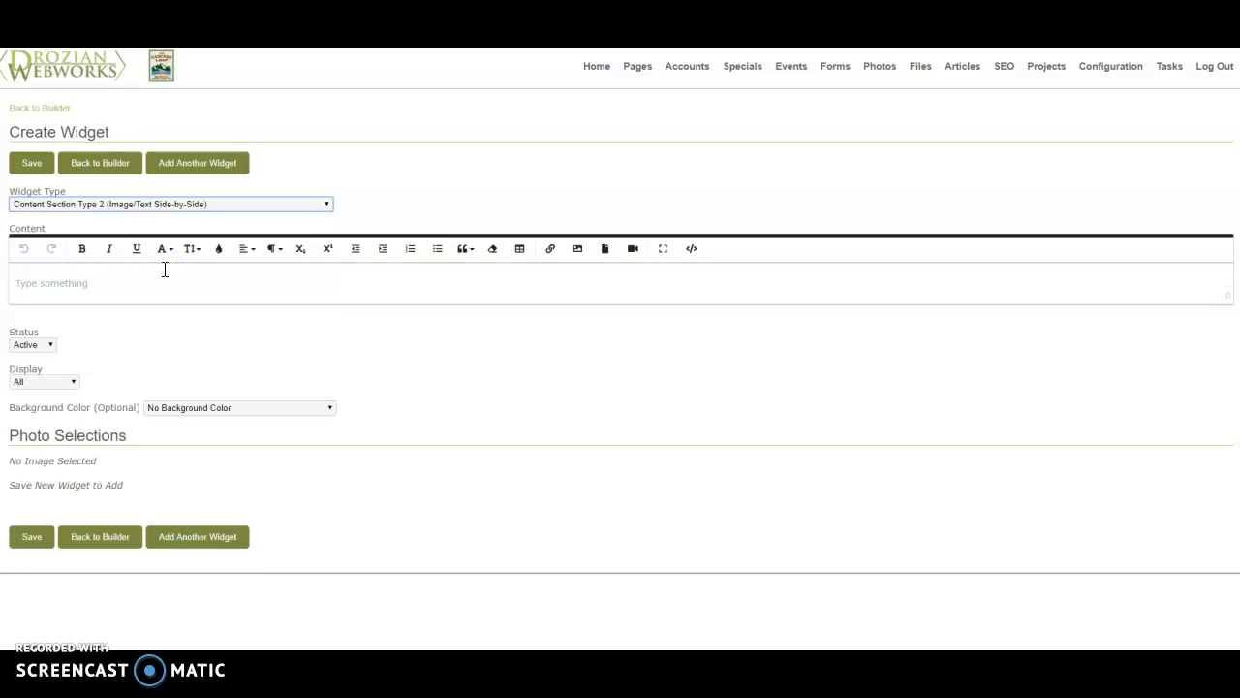
click(164, 282)
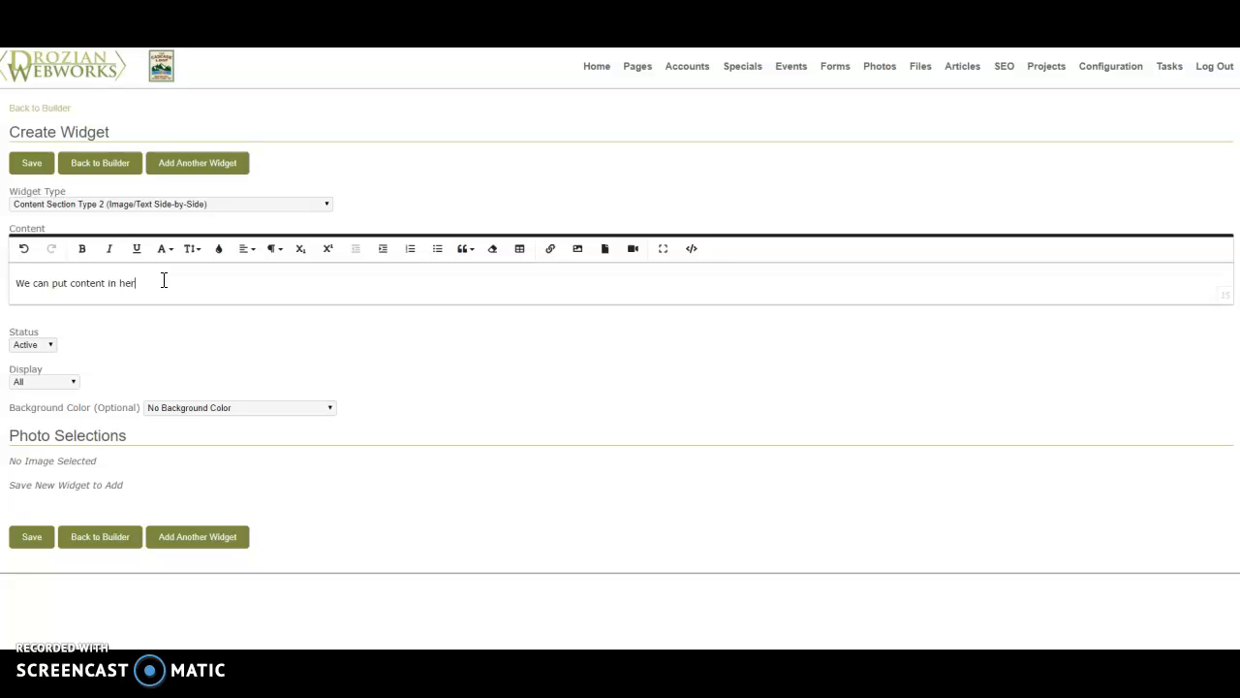
click(37, 545)
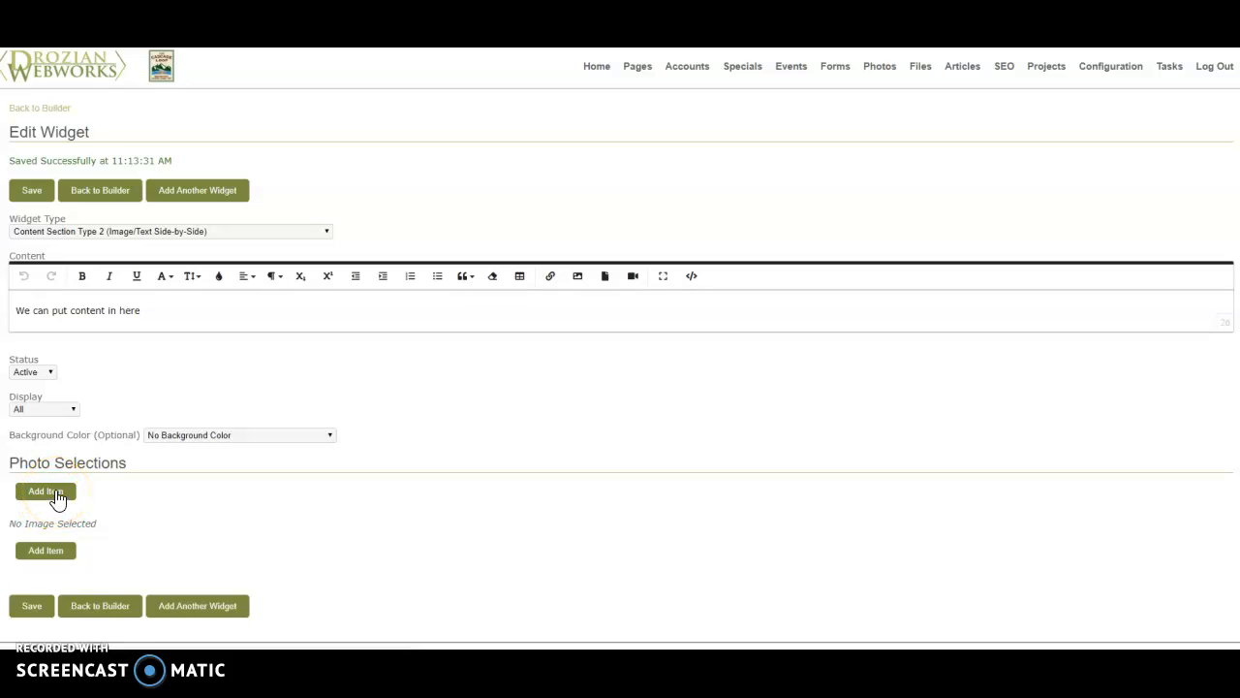
- Add a photo item to the side-by-side widget and choose the osprey nest image 3824-dsc_2036.jpg from the Photos folder
click(56, 495)
click(562, 386)
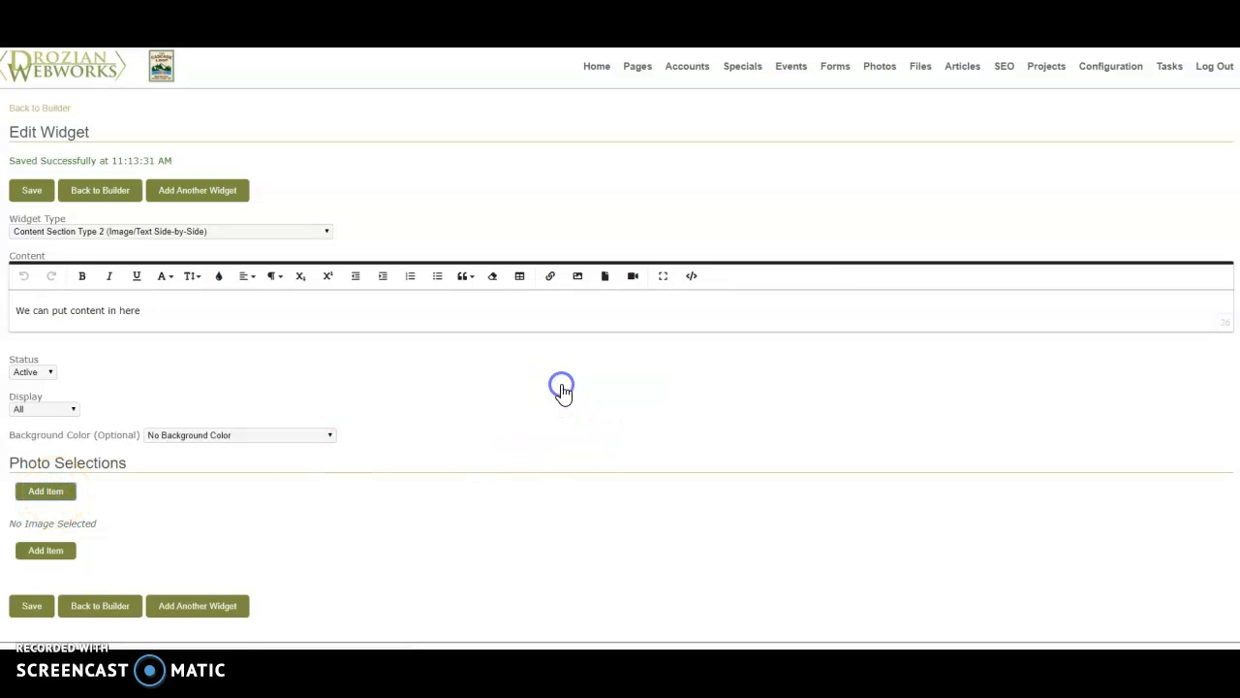
click(331, 550)
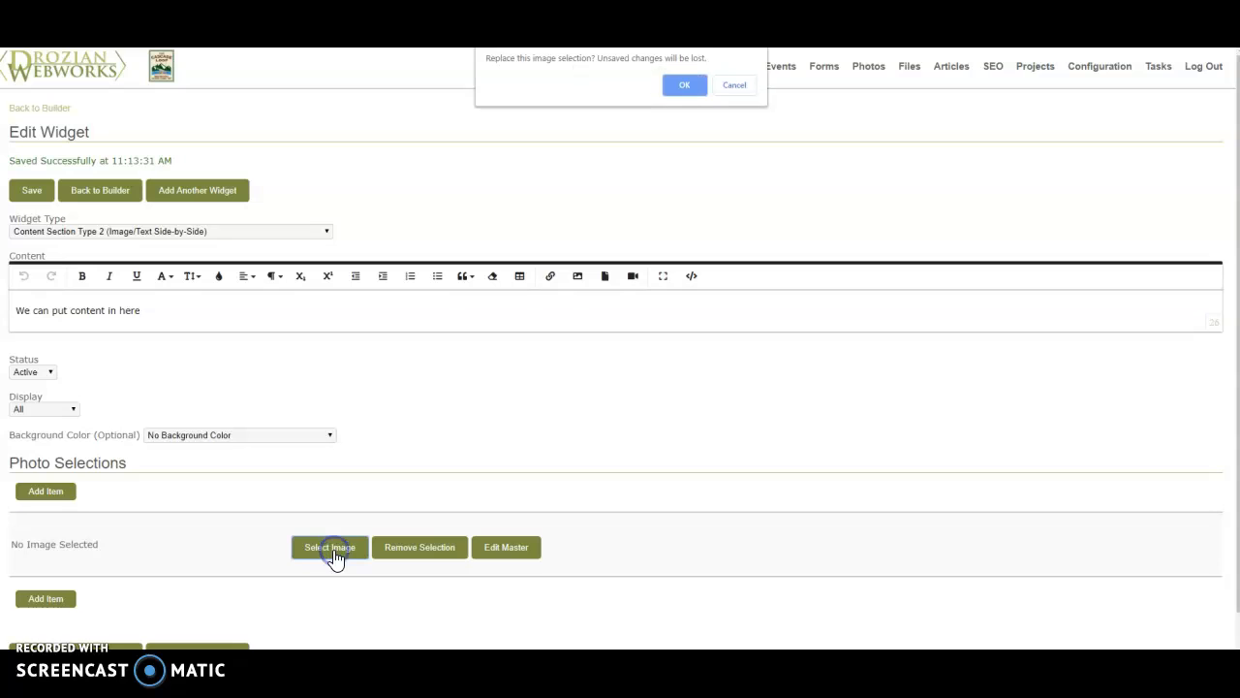
click(686, 86)
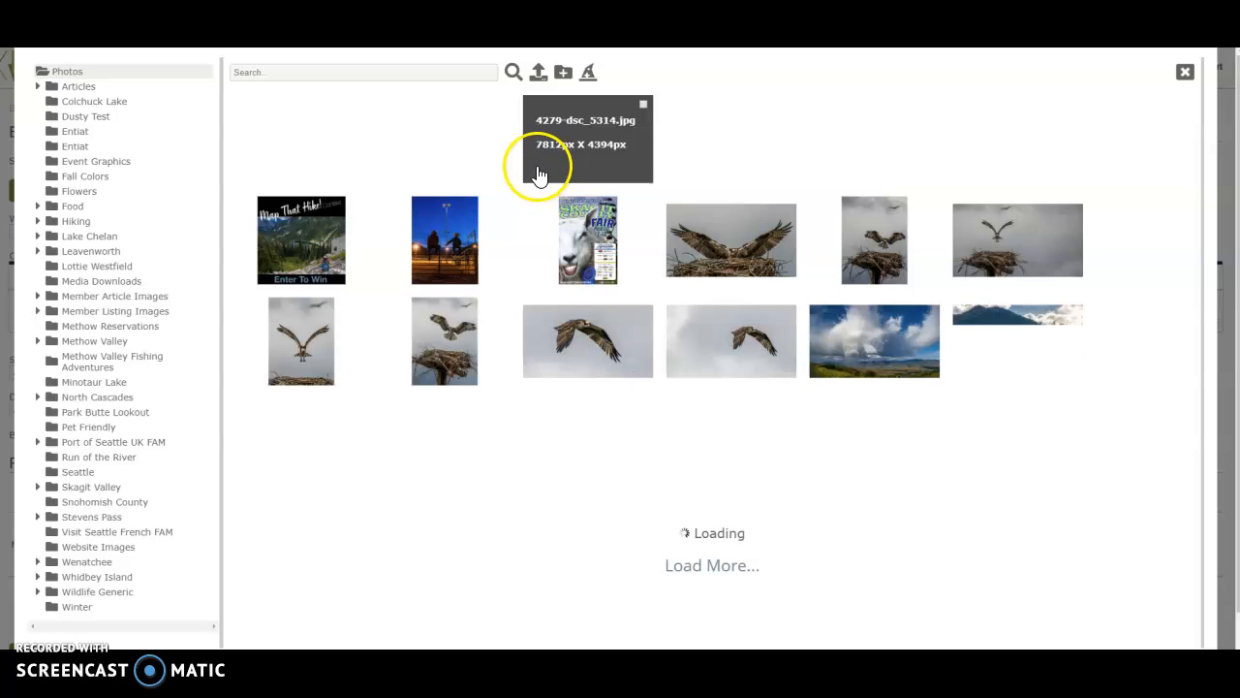
click(756, 259)
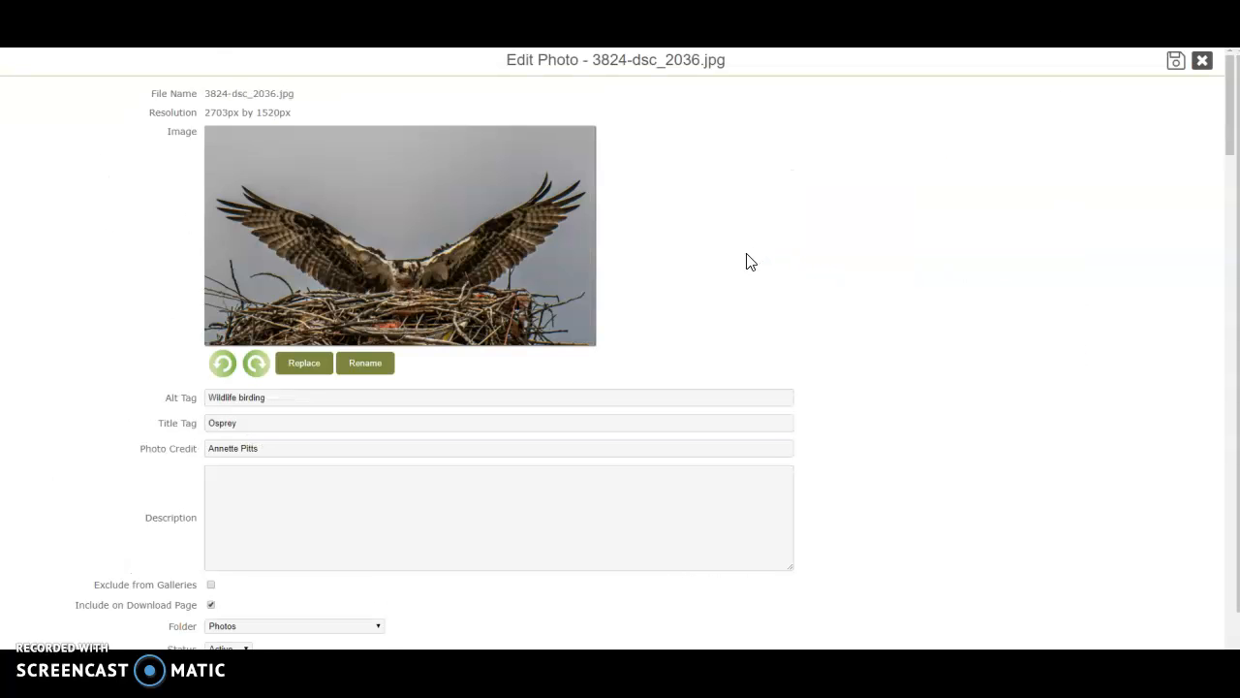
- Create and save a 1200x800 crop of the osprey photo, and select that crop for the side-by-side widget
scroll(747, 260, down, 6)
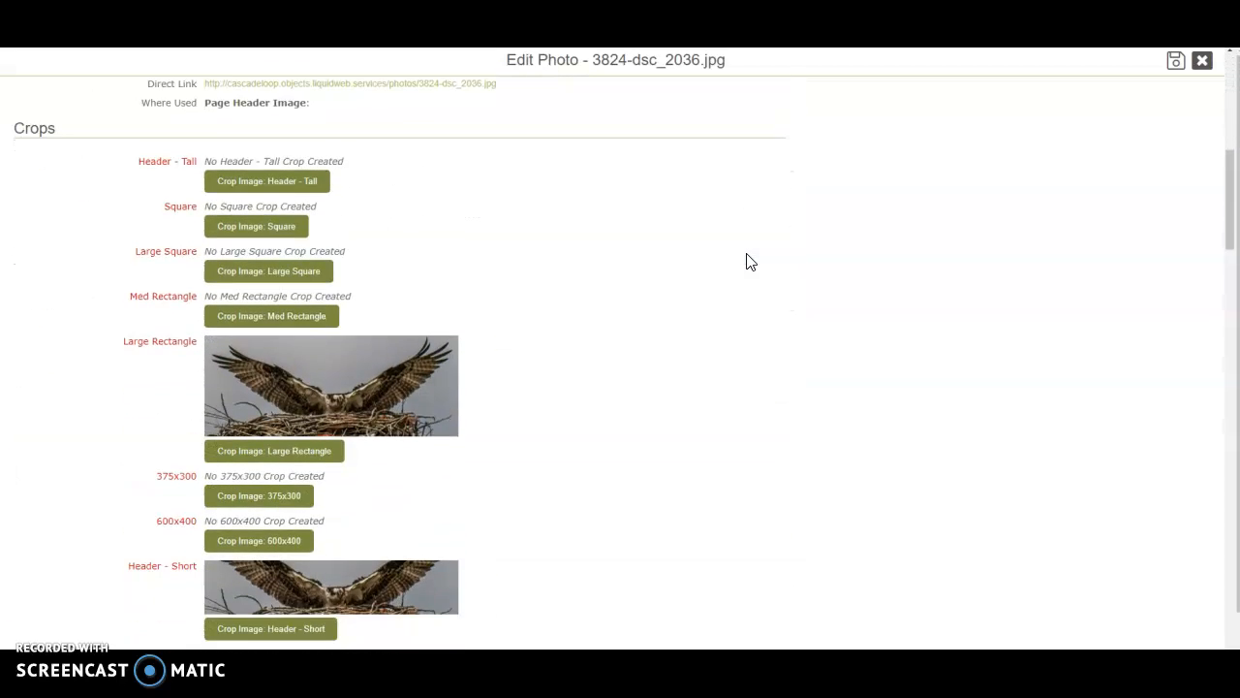
scroll(747, 259, down, 3)
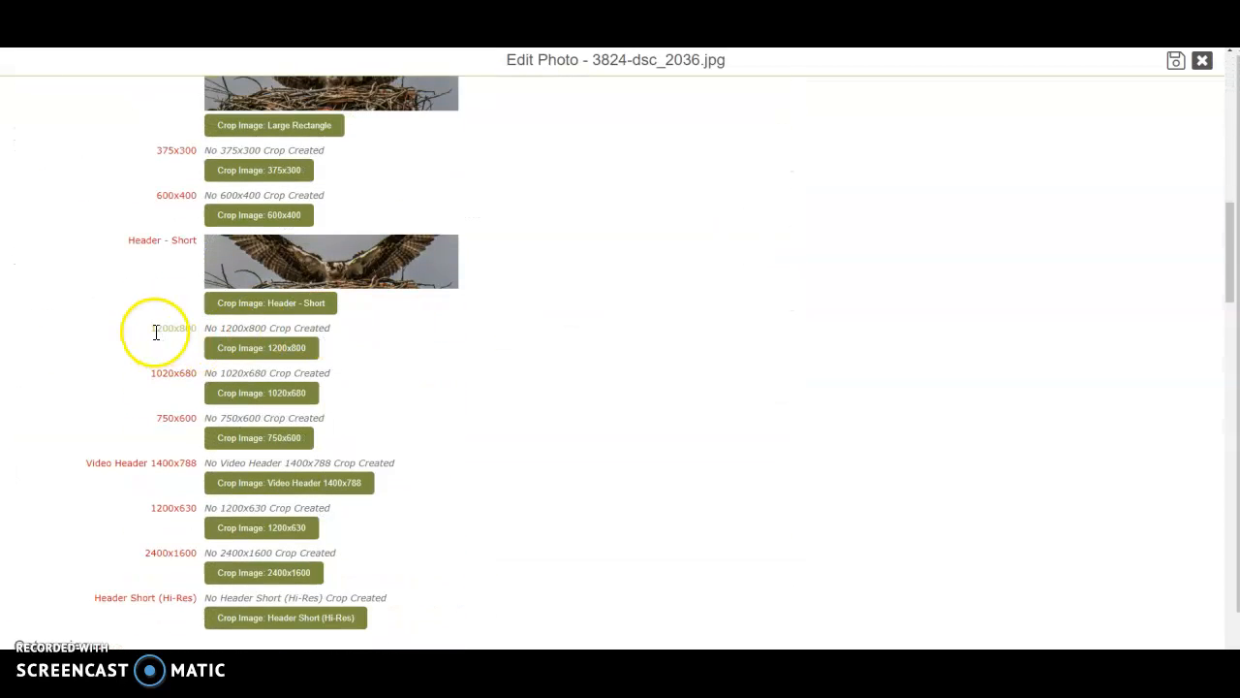
click(242, 354)
click(696, 97)
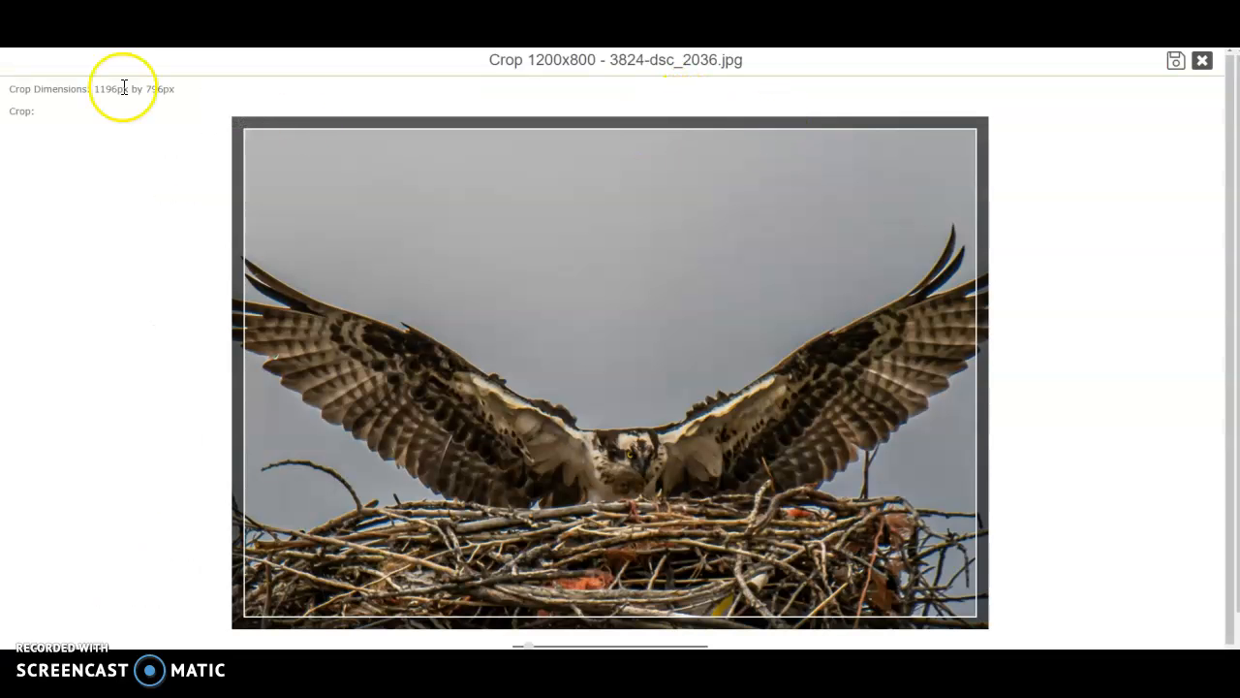
click(1176, 62)
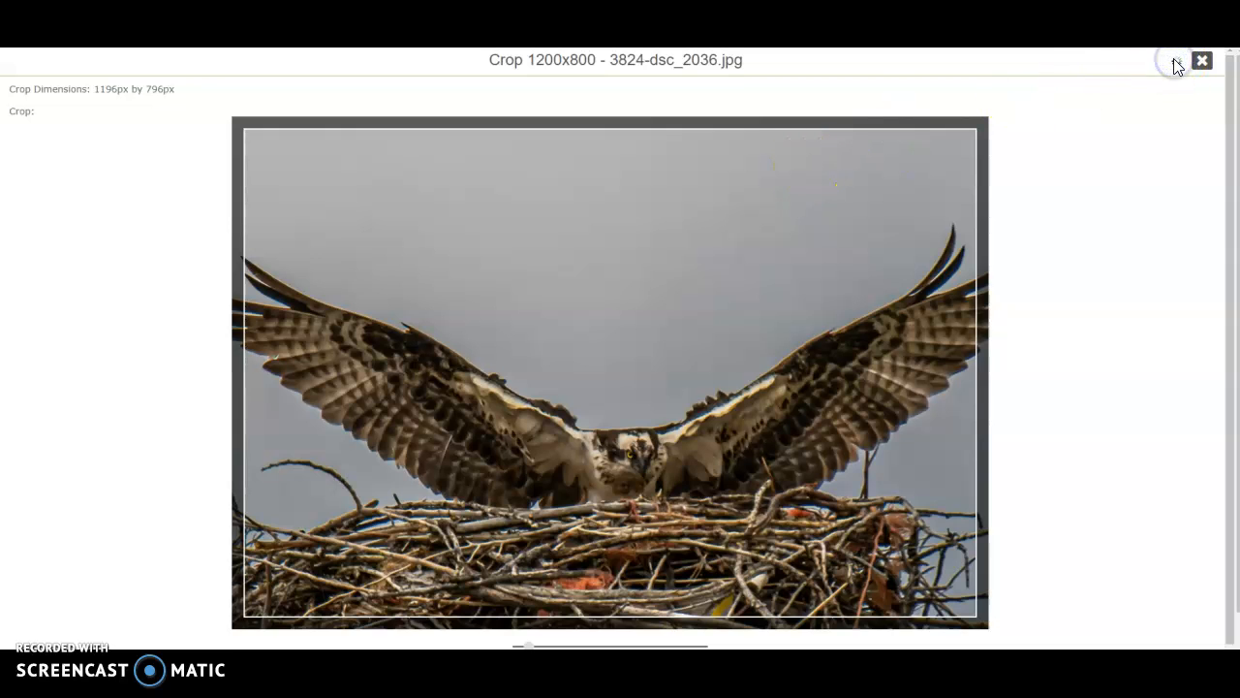
scroll(512, 267, down, 8)
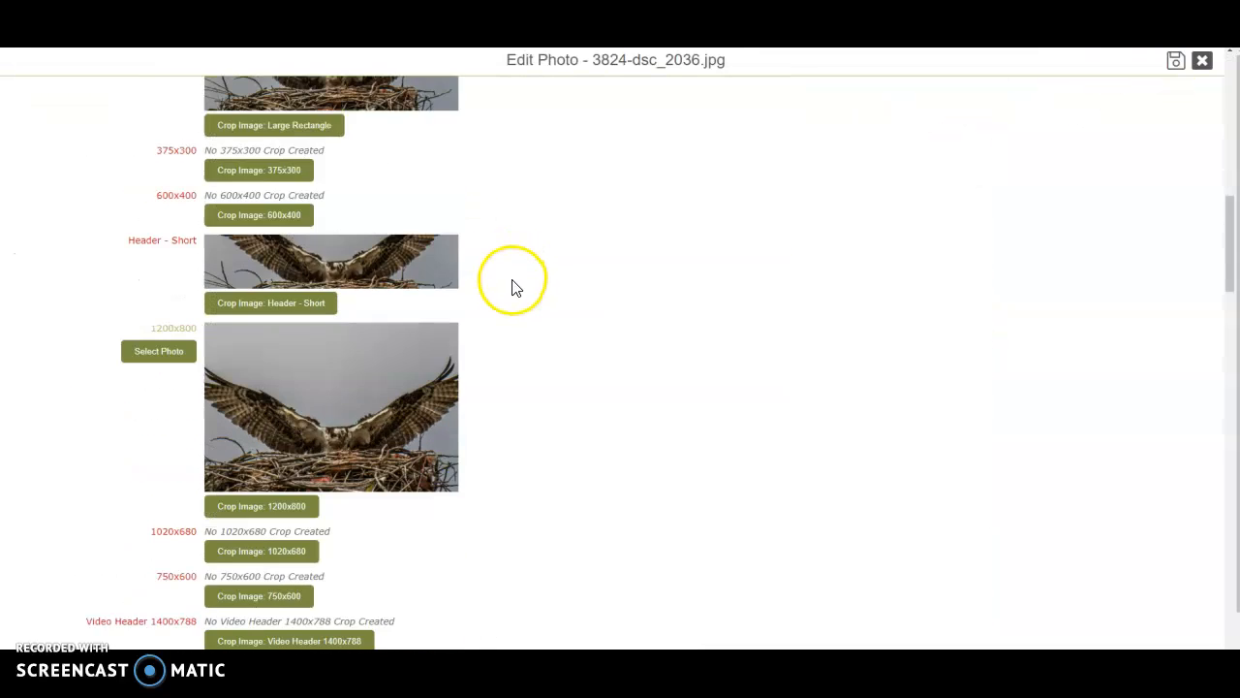
click(162, 351)
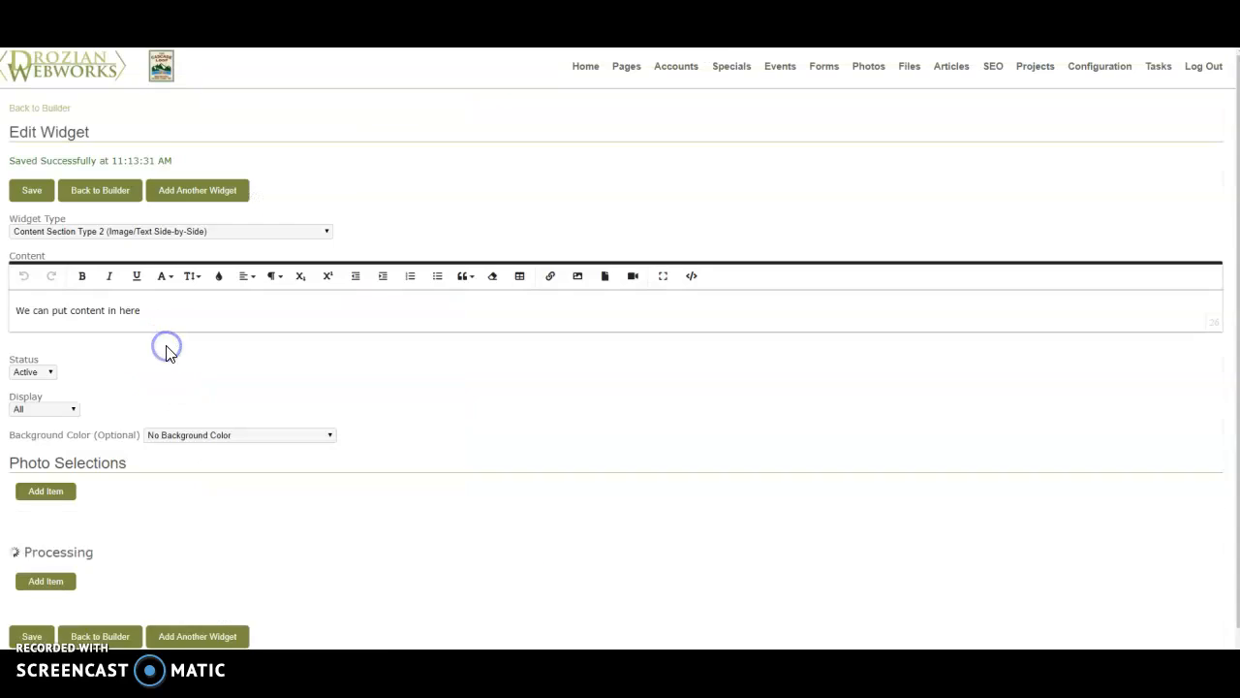
- Review the background color options, save the side-by-side widget with No Background Color, and check it on the live page
click(171, 438)
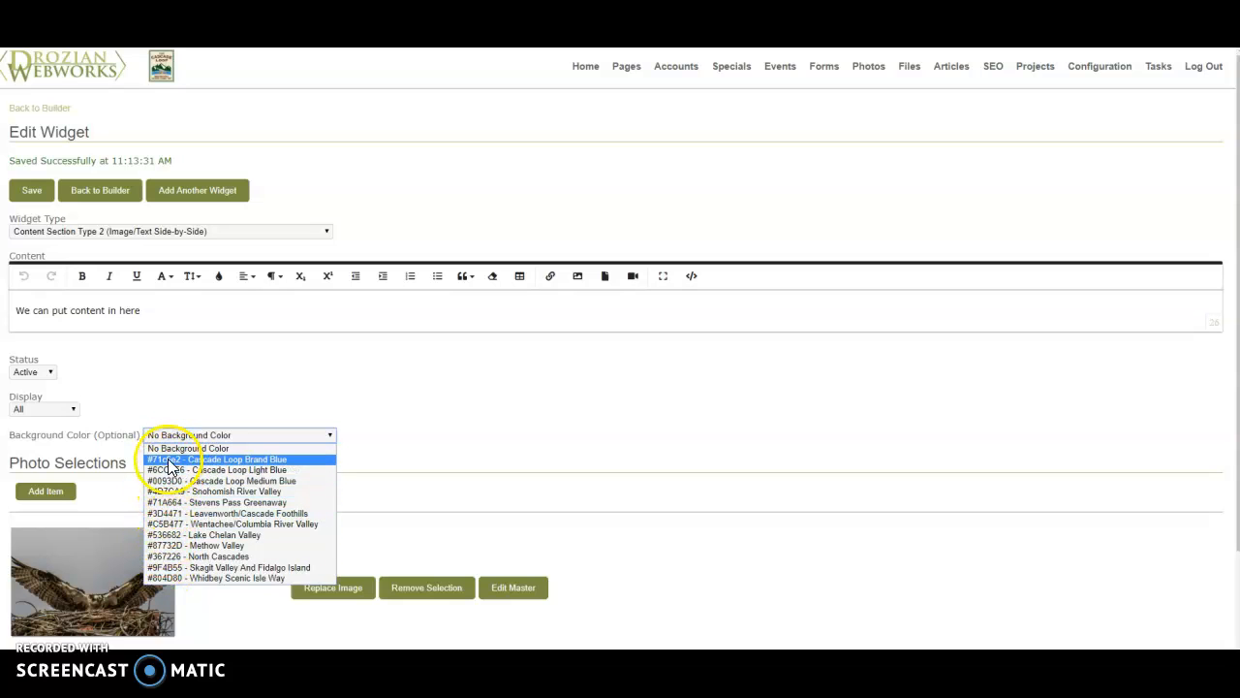
click(188, 357)
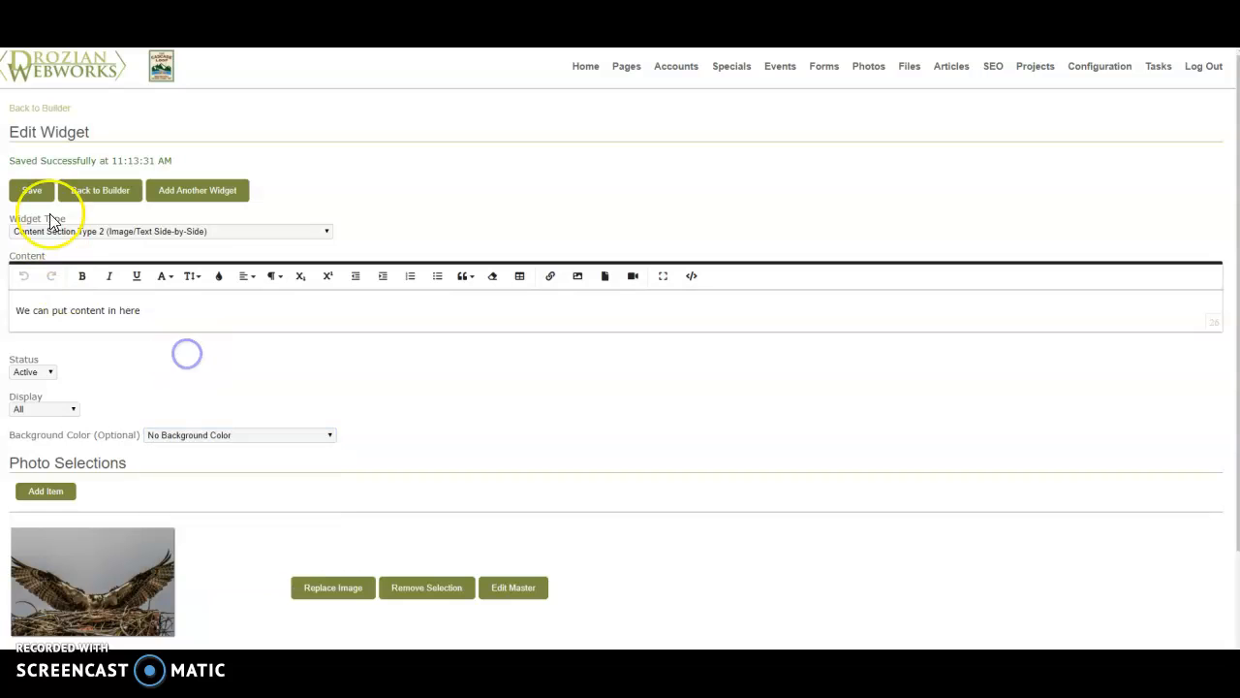
click(33, 191)
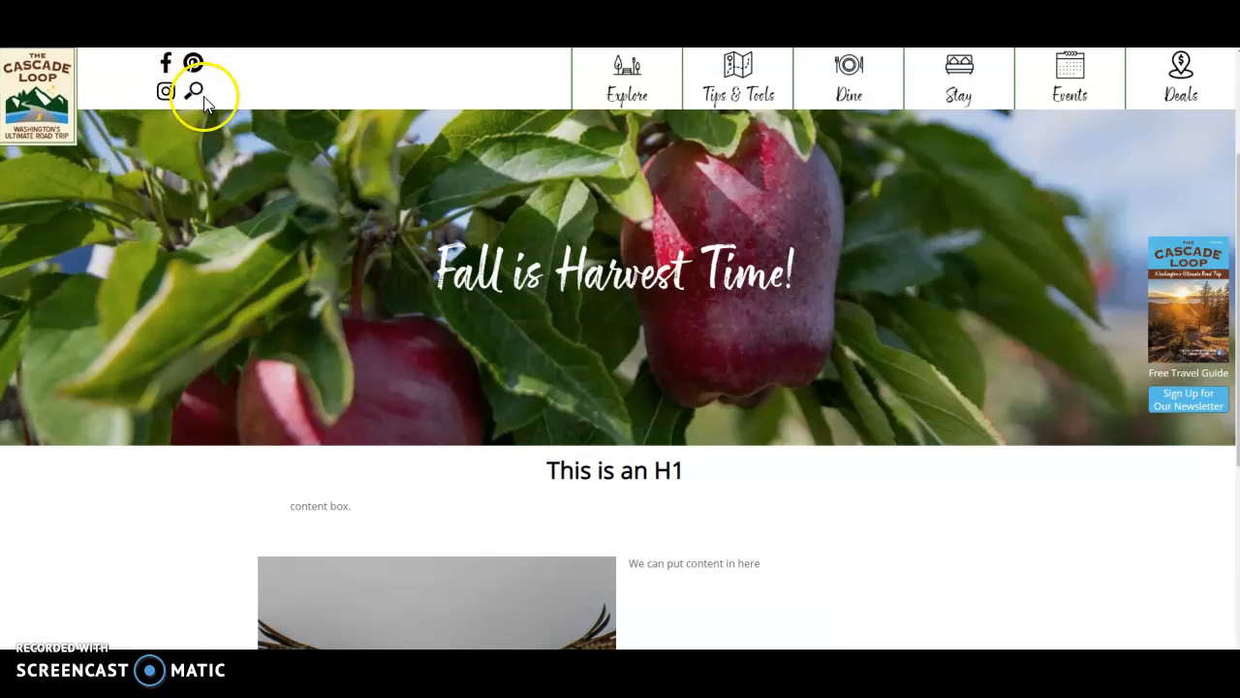
scroll(397, 329, down, 2)
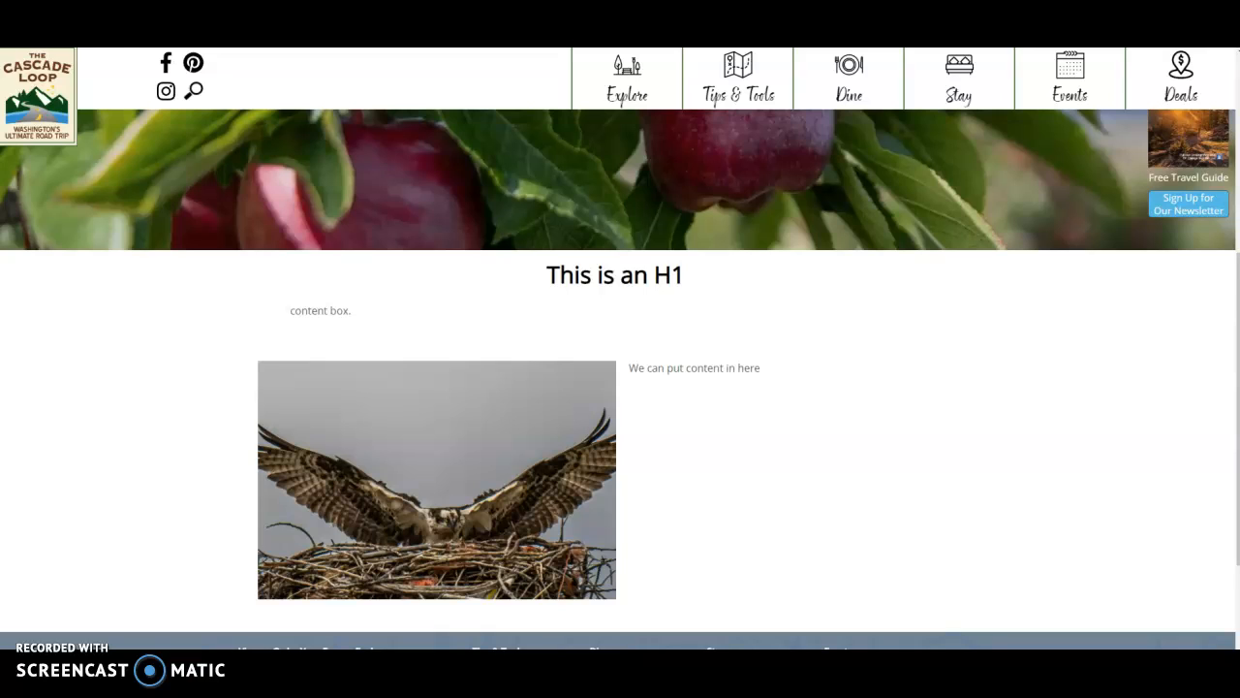
click(841, 47)
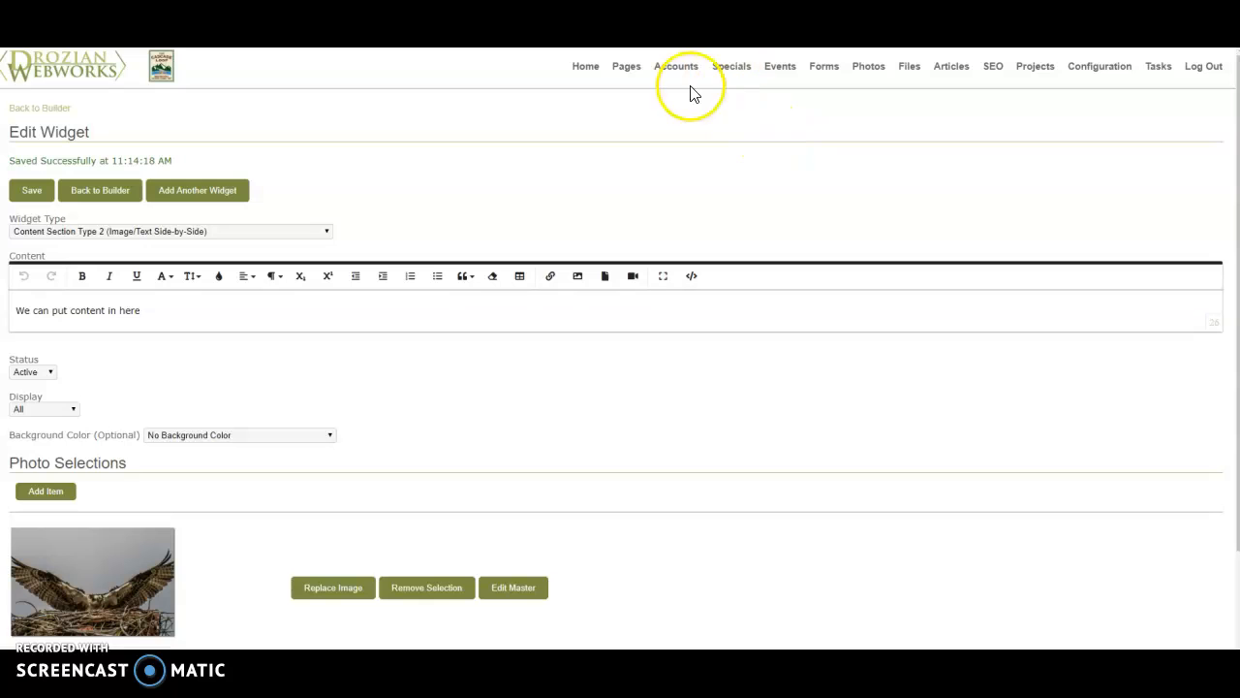
- Add and save another widget of type Featured Accounts (Based on Page Category Selection. Media-Rich Accounts.)
click(238, 192)
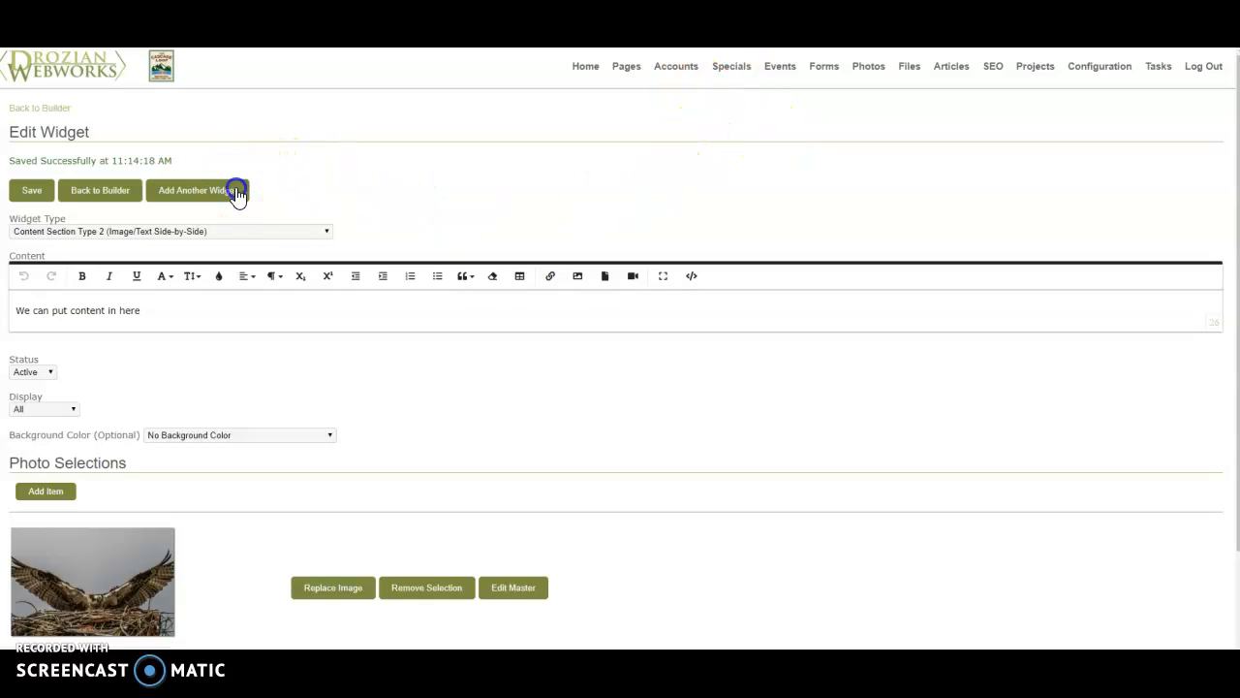
click(613, 388)
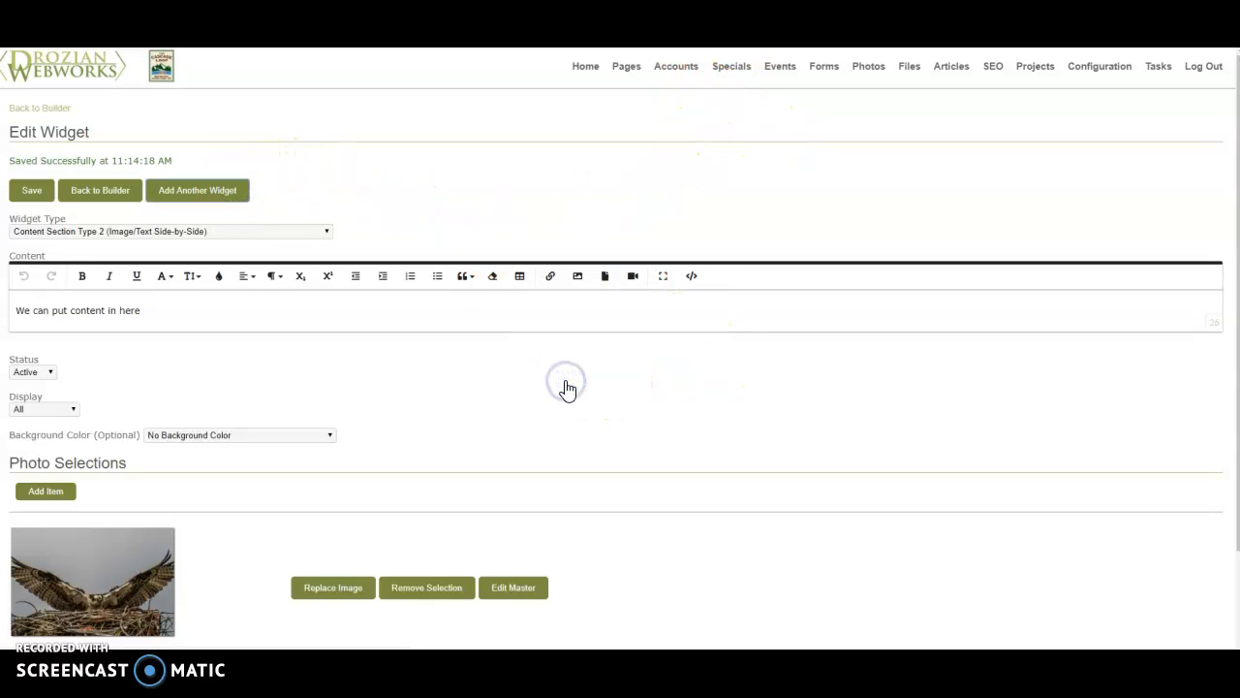
click(134, 206)
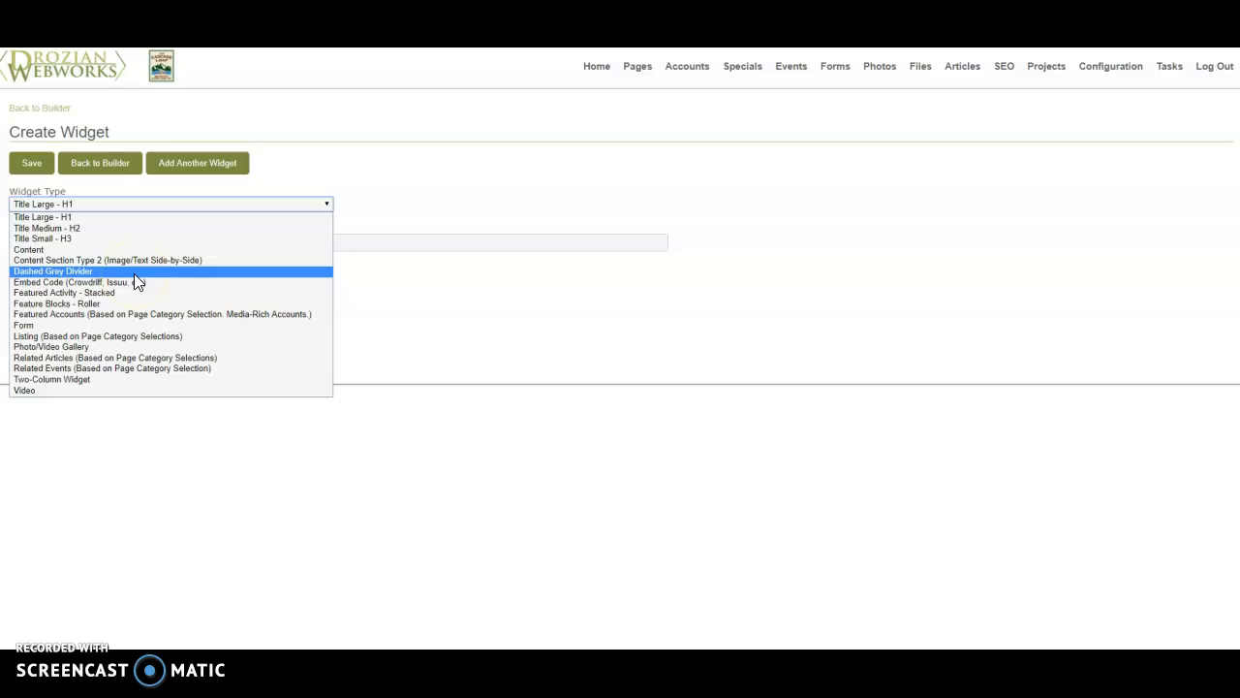
click(138, 316)
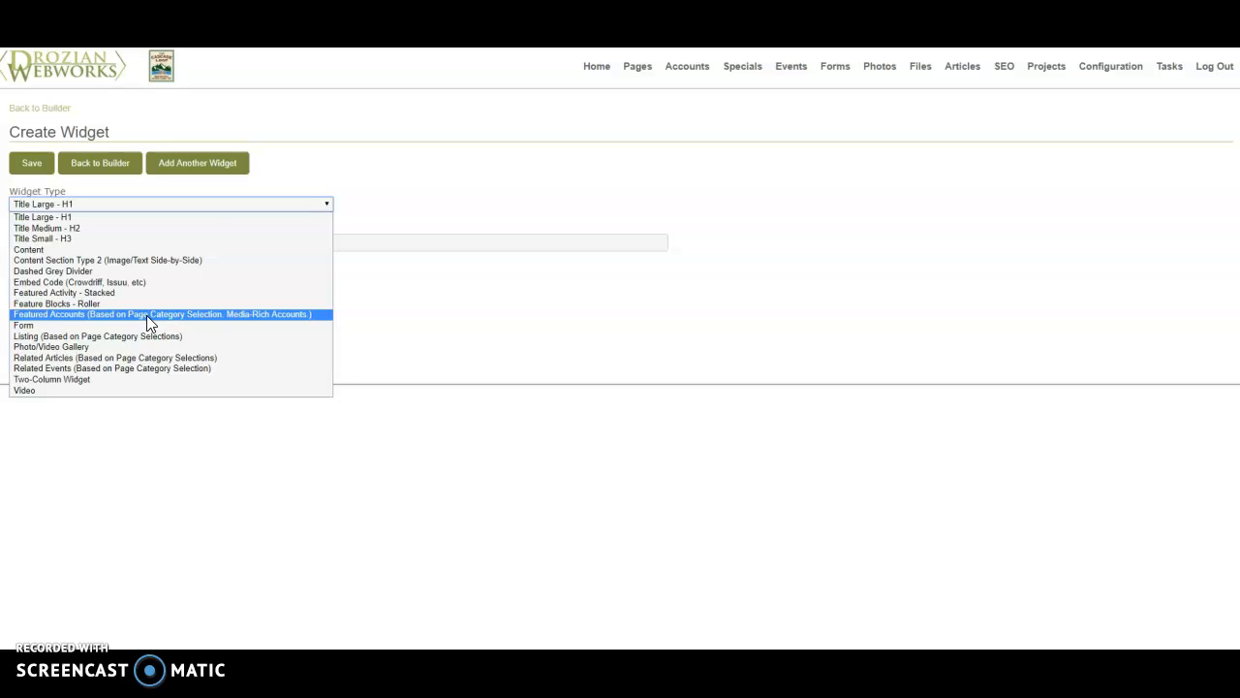
click(146, 315)
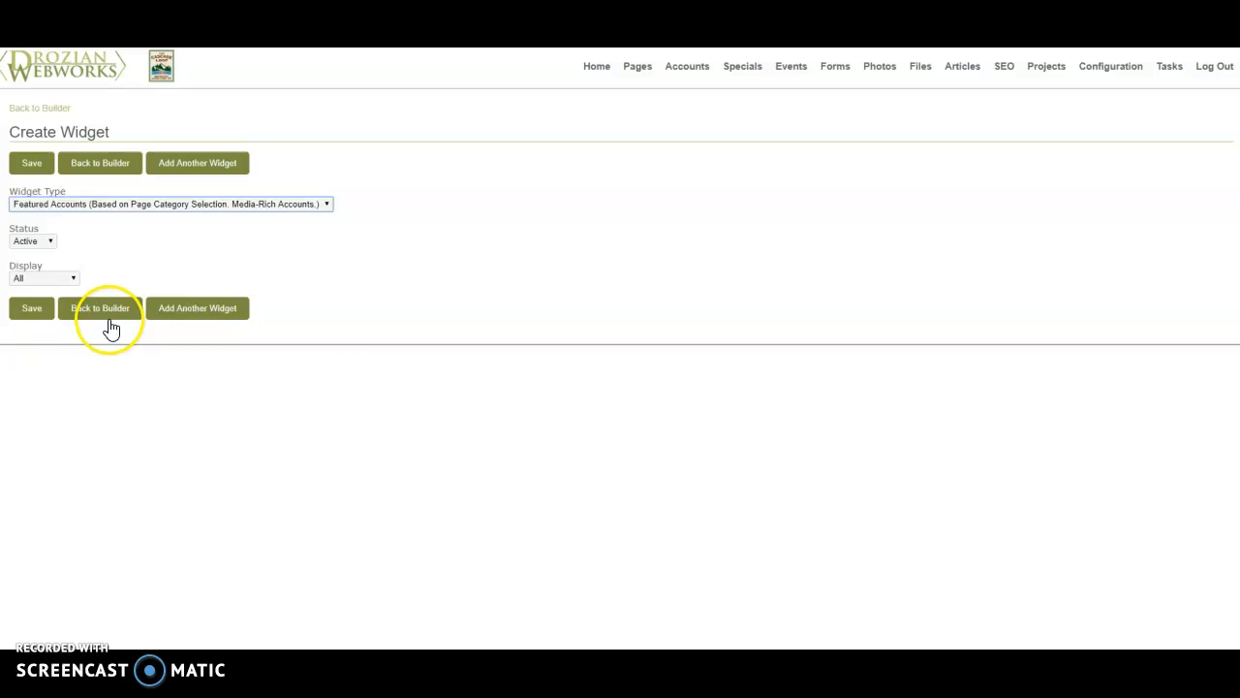
click(27, 310)
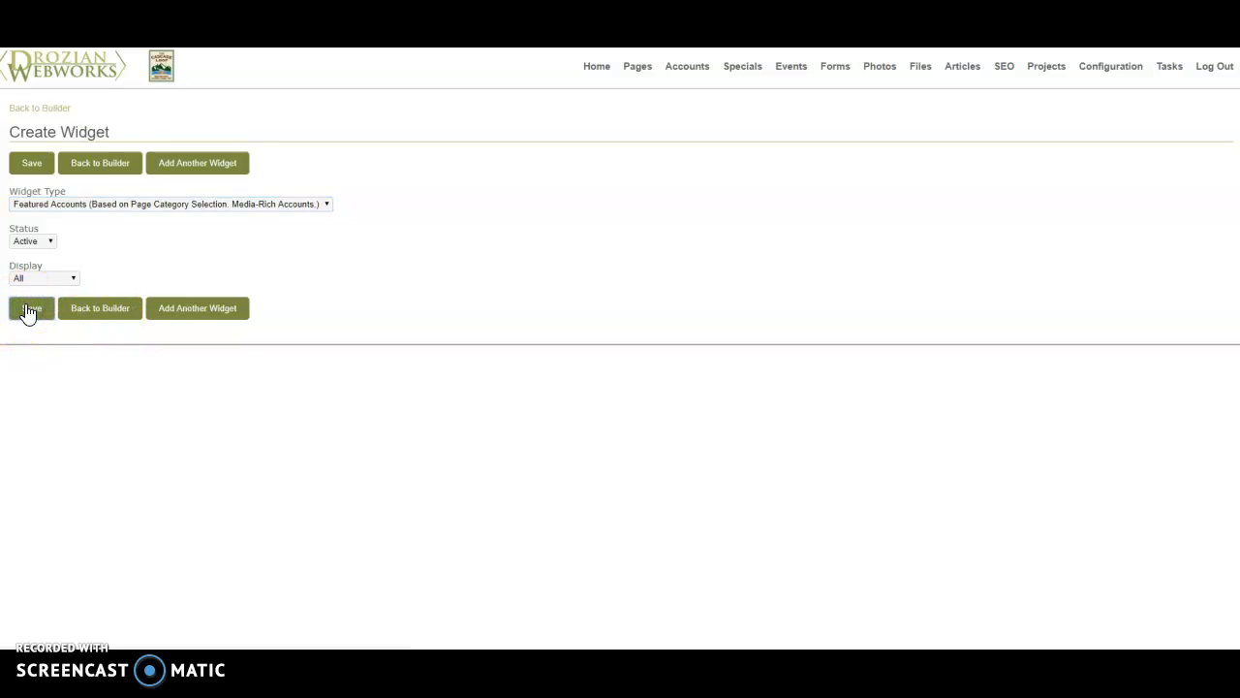
- Add and save another widget of type Related Articles (Based on Page Category Selections)
click(192, 190)
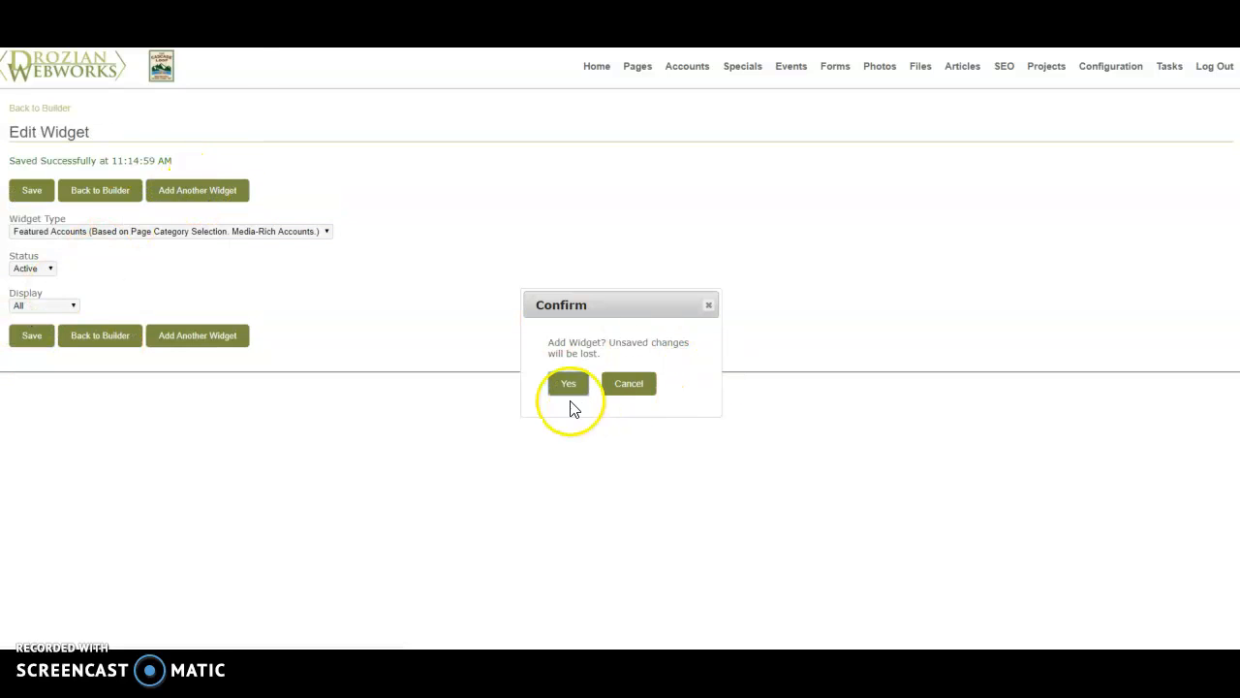
click(571, 386)
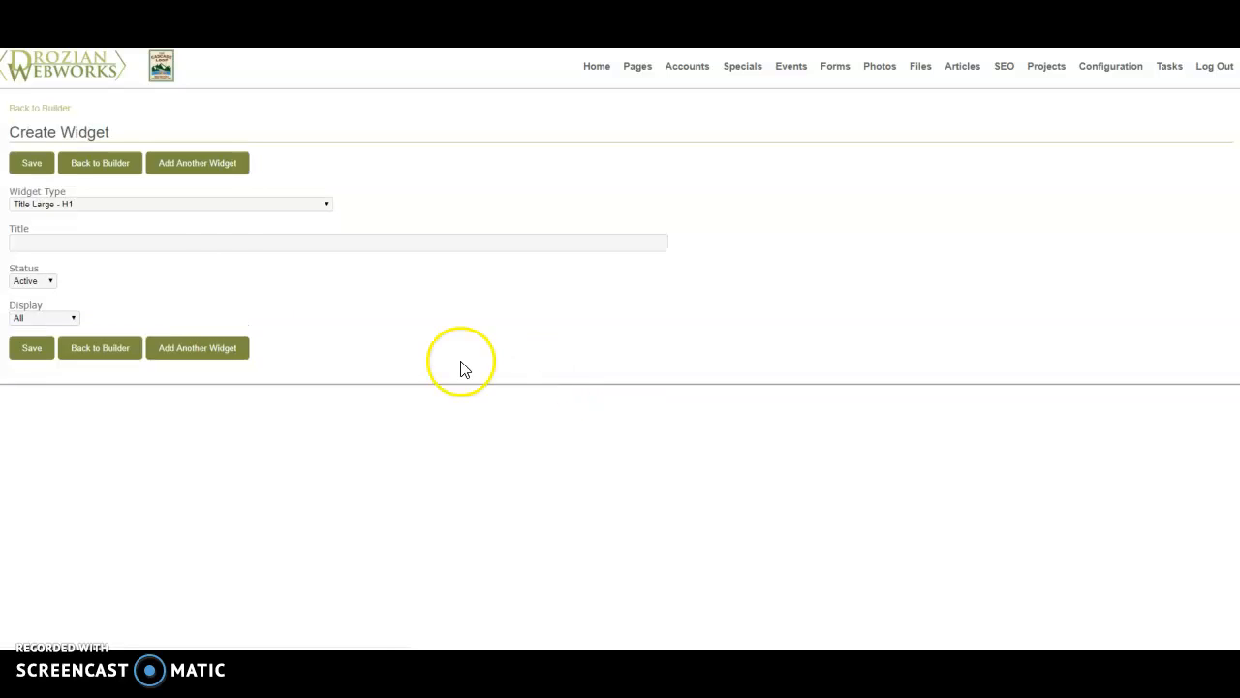
click(203, 206)
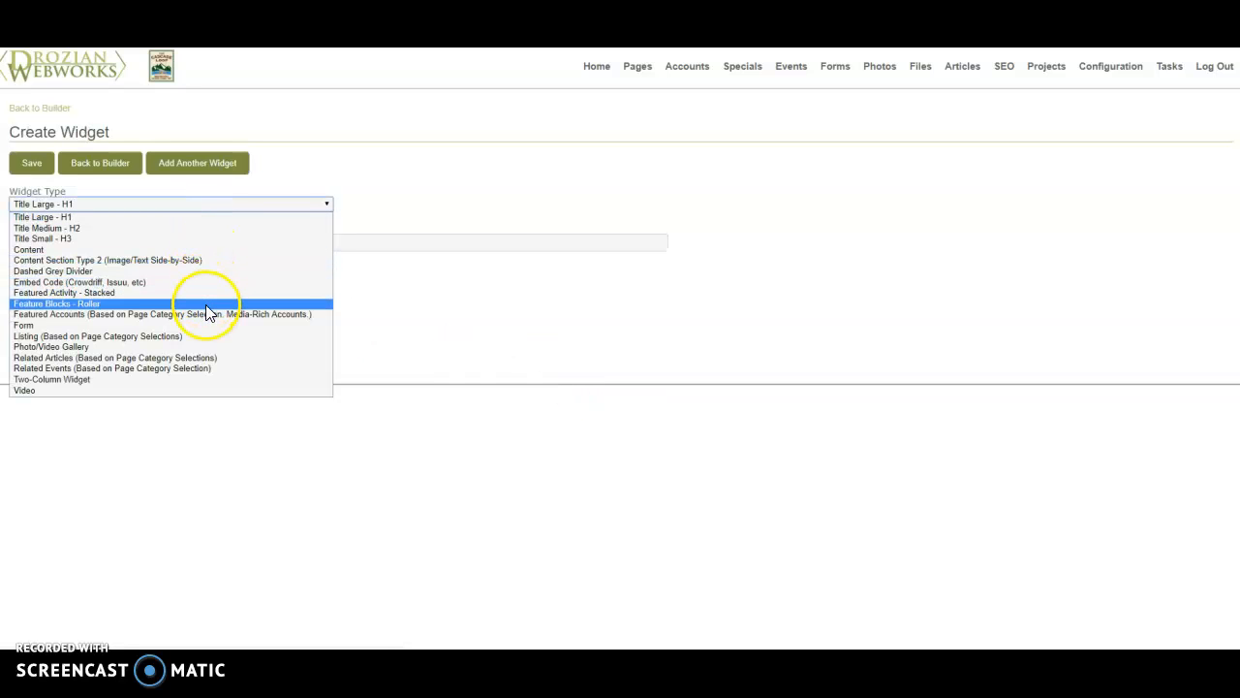
click(209, 358)
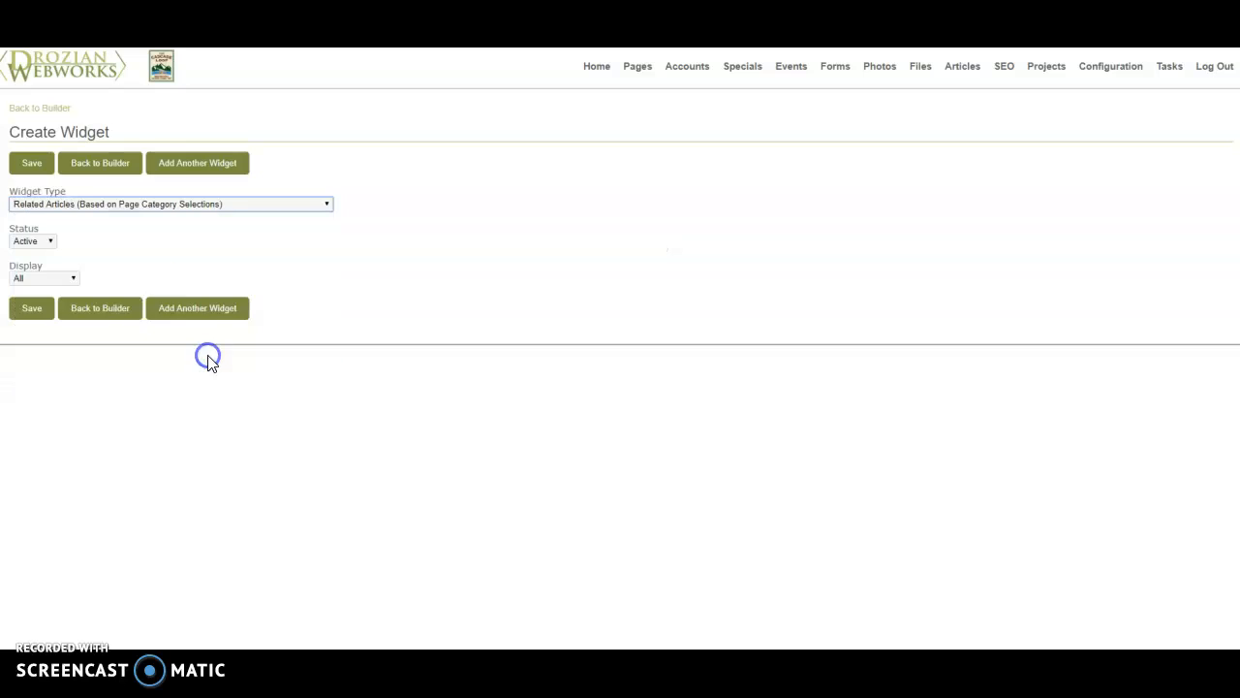
click(39, 163)
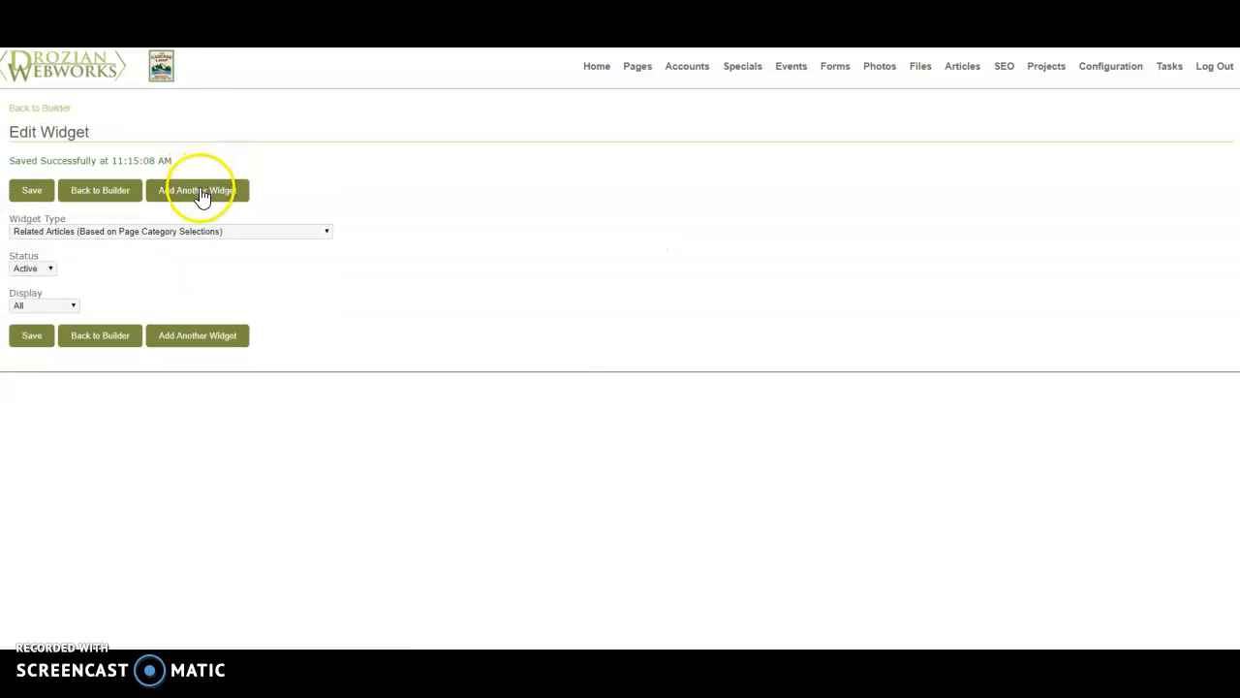
click(202, 194)
click(570, 384)
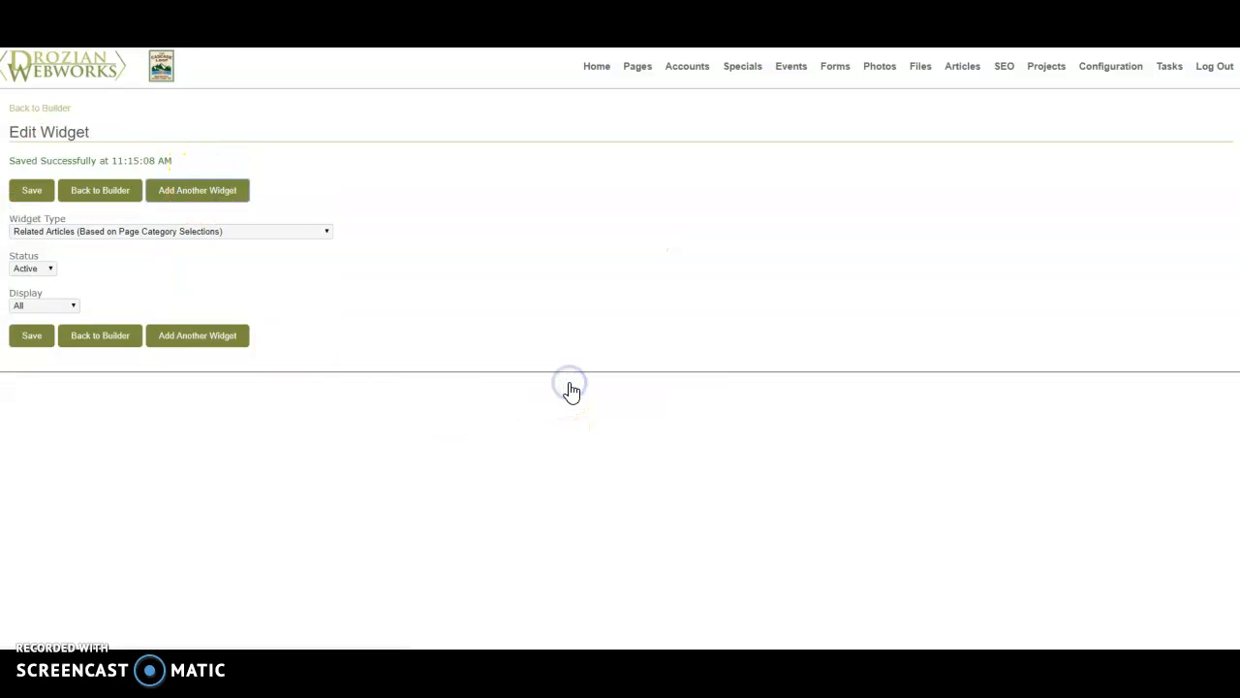
click(177, 201)
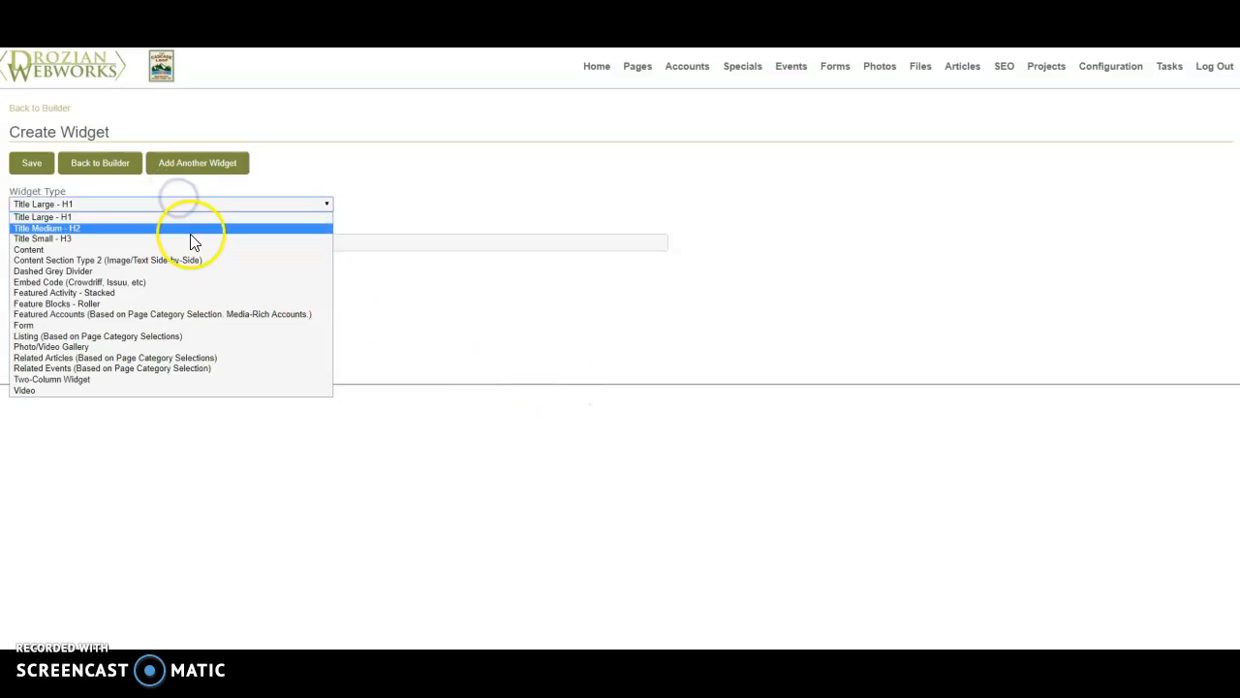
click(387, 165)
- Return to the page editor, assign Accommodations and its subcategories from Bed & Breakfasts / Country Inns through Large Group Venues, and save the page
click(97, 350)
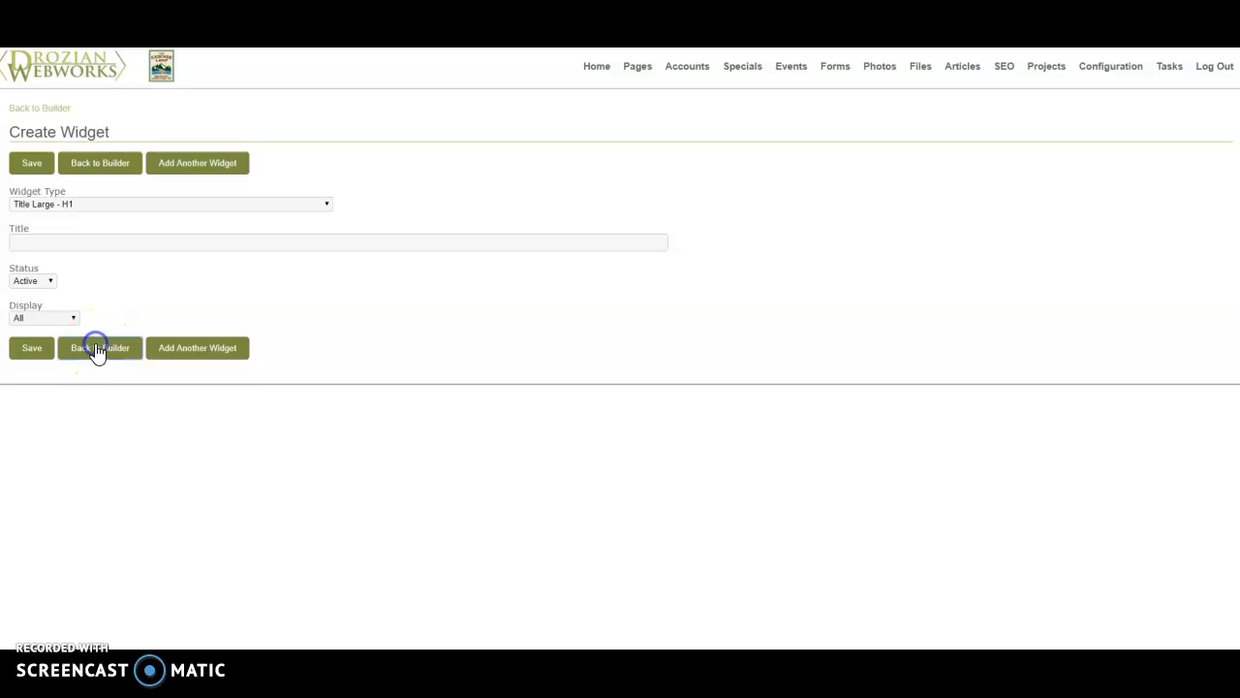
scroll(133, 333, down, 2)
click(133, 264)
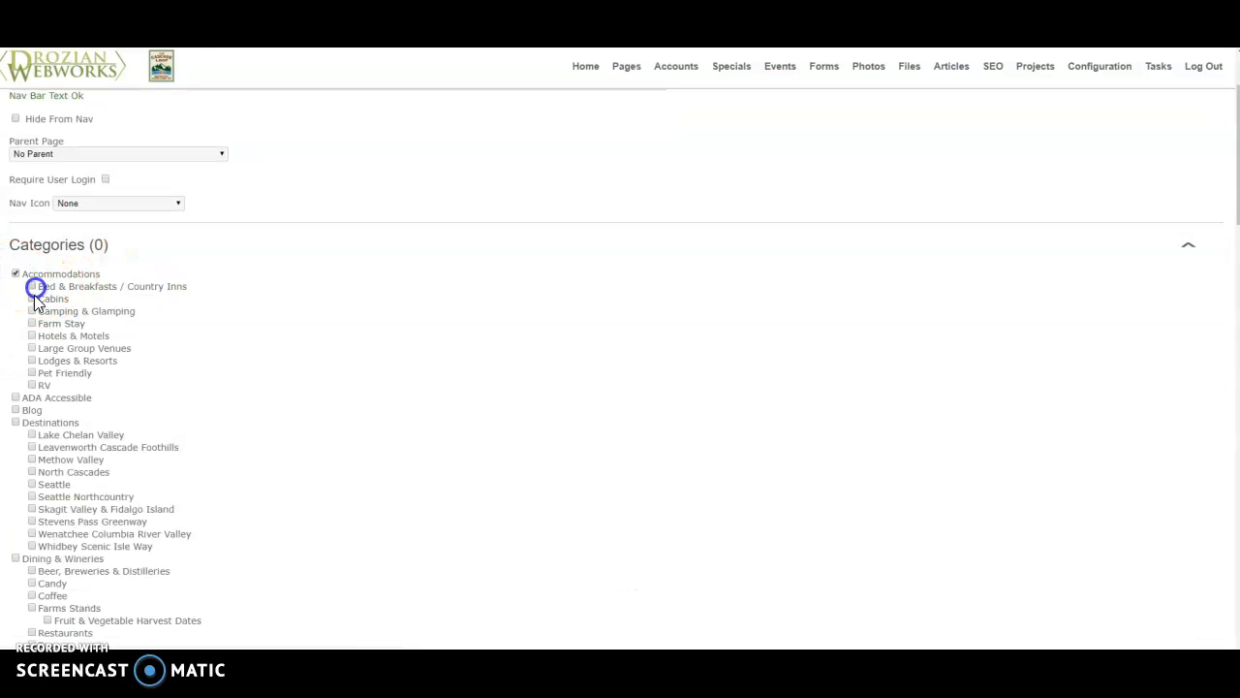
click(32, 348)
scroll(38, 351, down, 3)
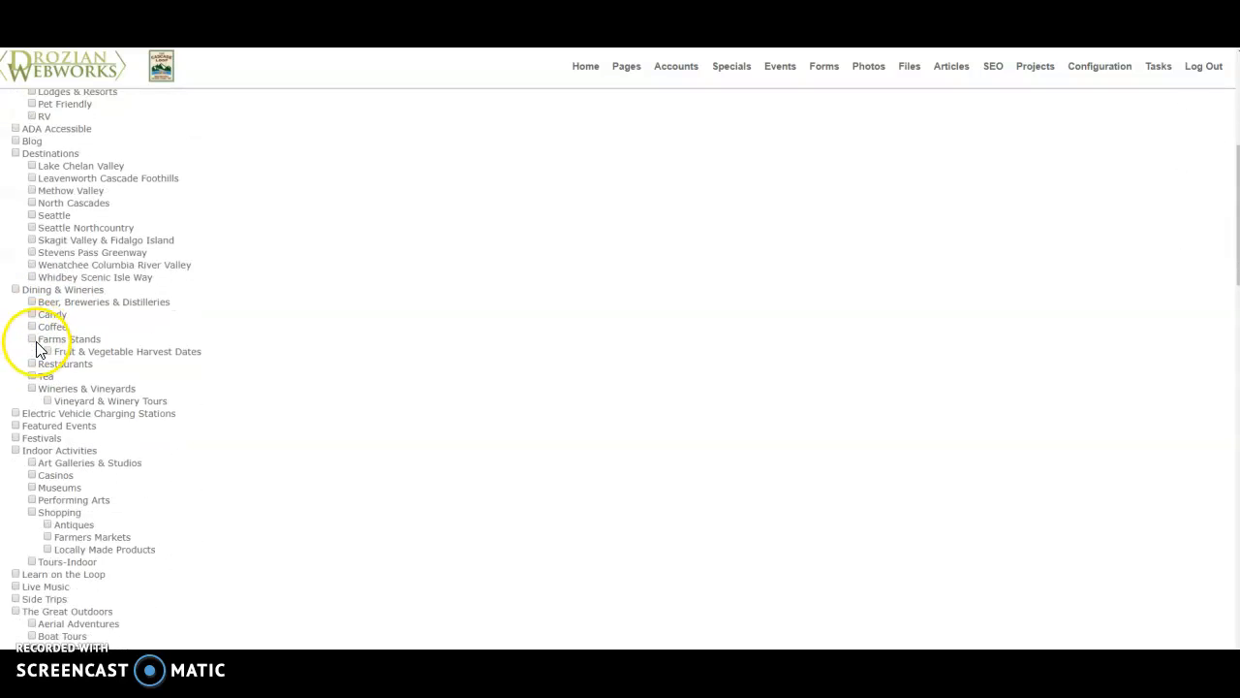
scroll(40, 350, down, 1)
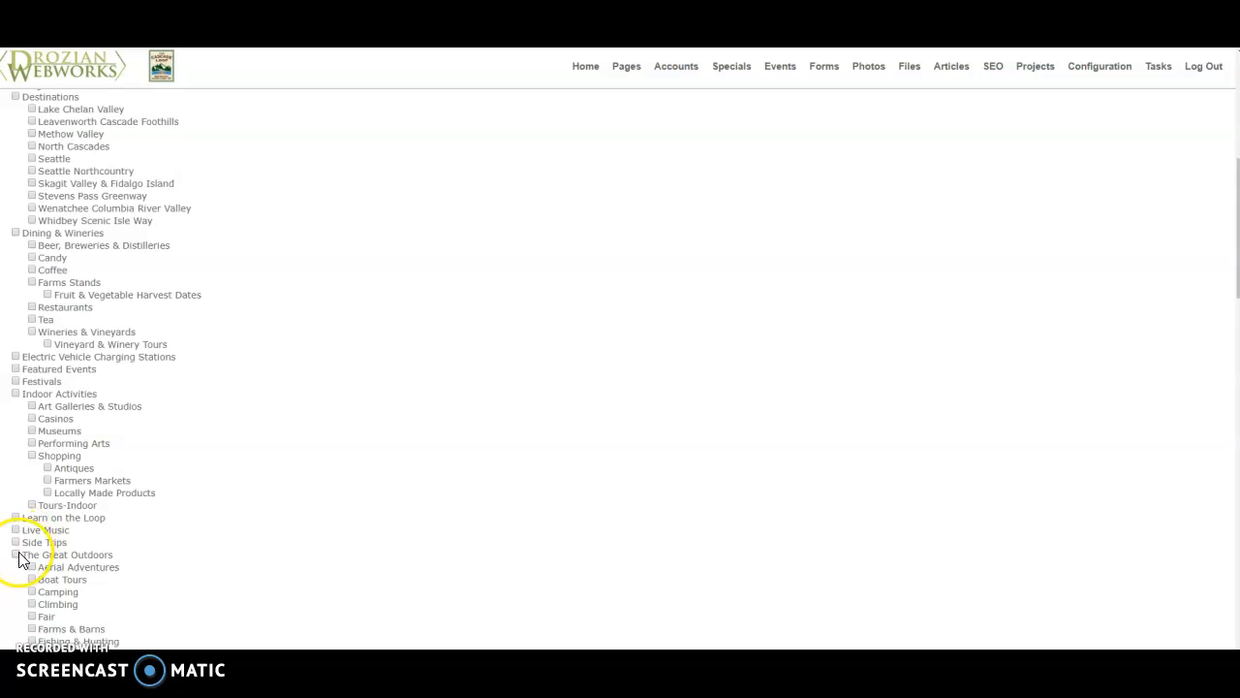
scroll(288, 437, up, 5)
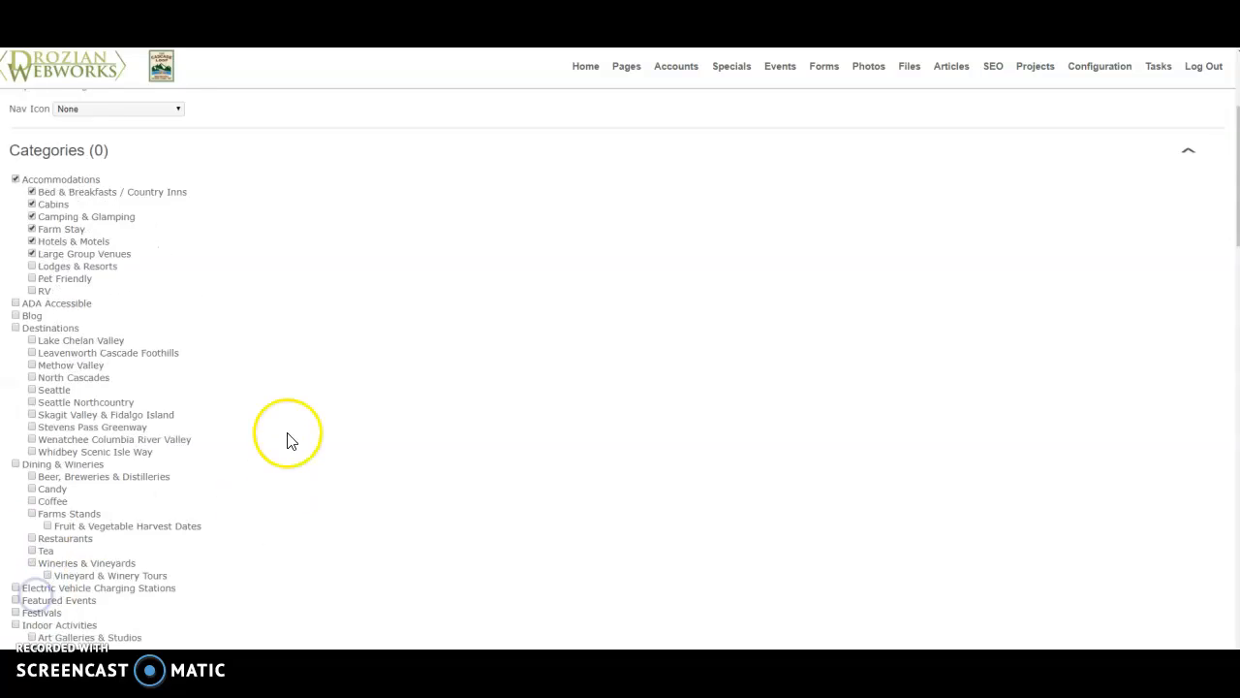
click(81, 144)
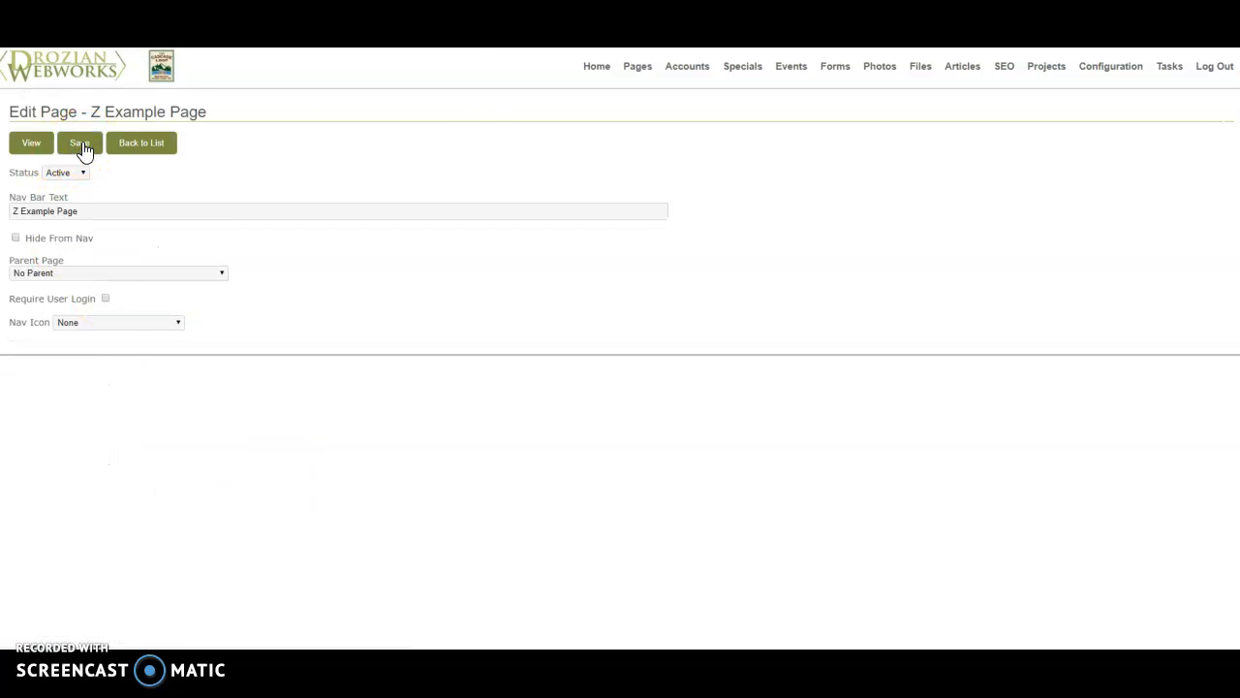
- Check the Featured Accounts and Related Articles widgets in the page builder and on the live page
scroll(582, 291, down, 8)
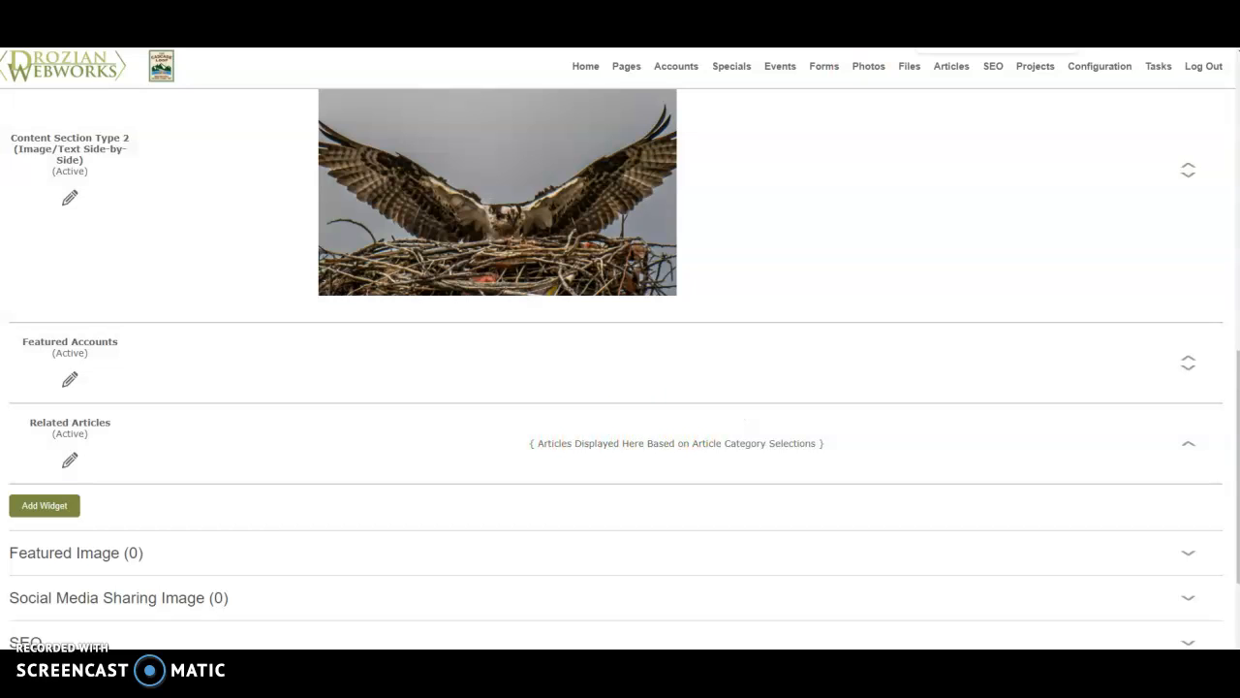
key(ctrl+Tab)
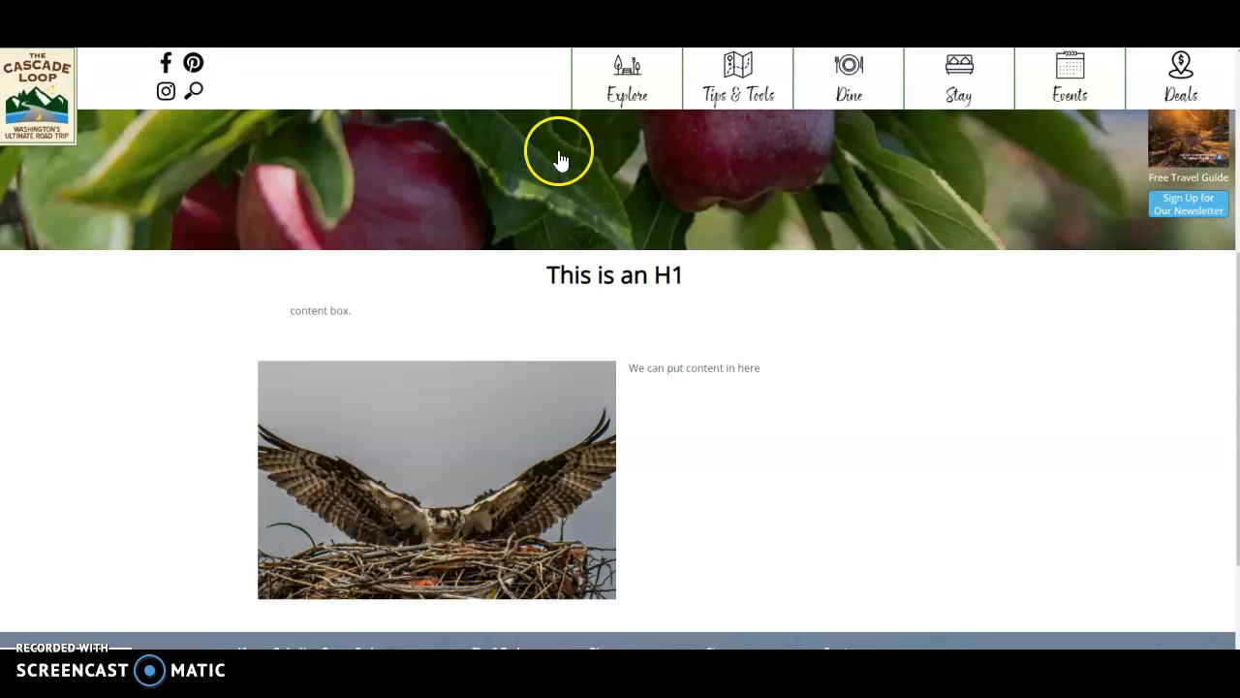
scroll(559, 162, down, 1)
scroll(559, 163, down, 3)
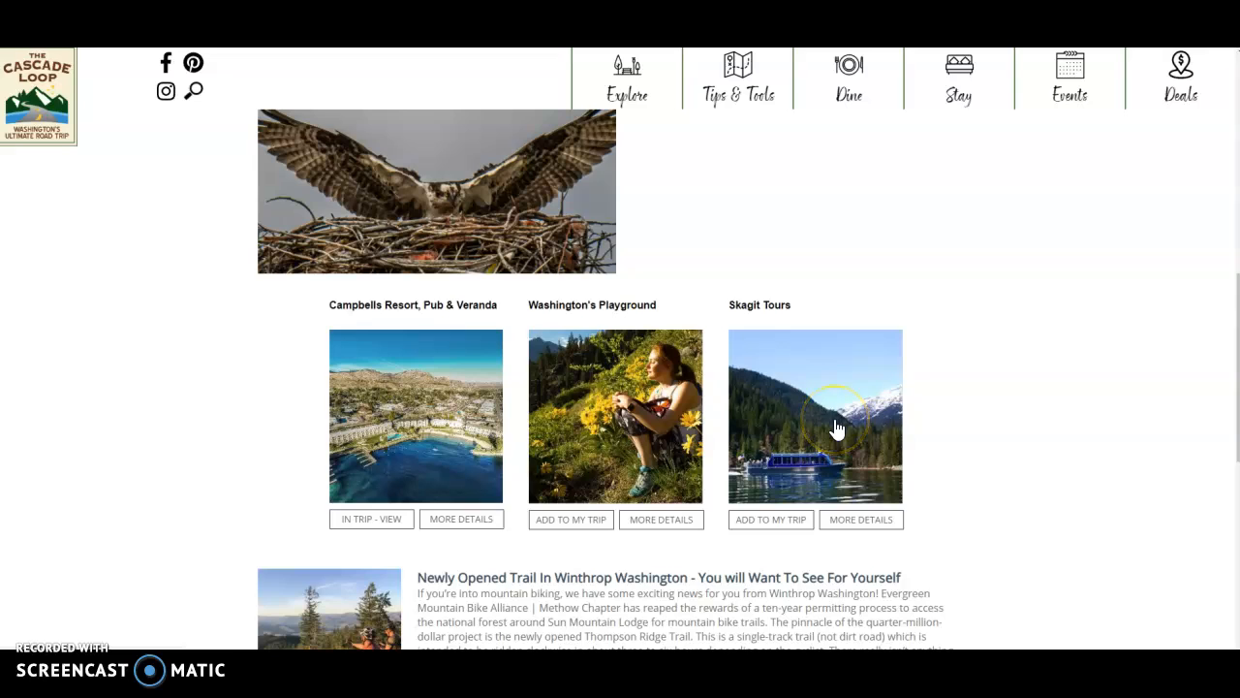
scroll(837, 429, down, 5)
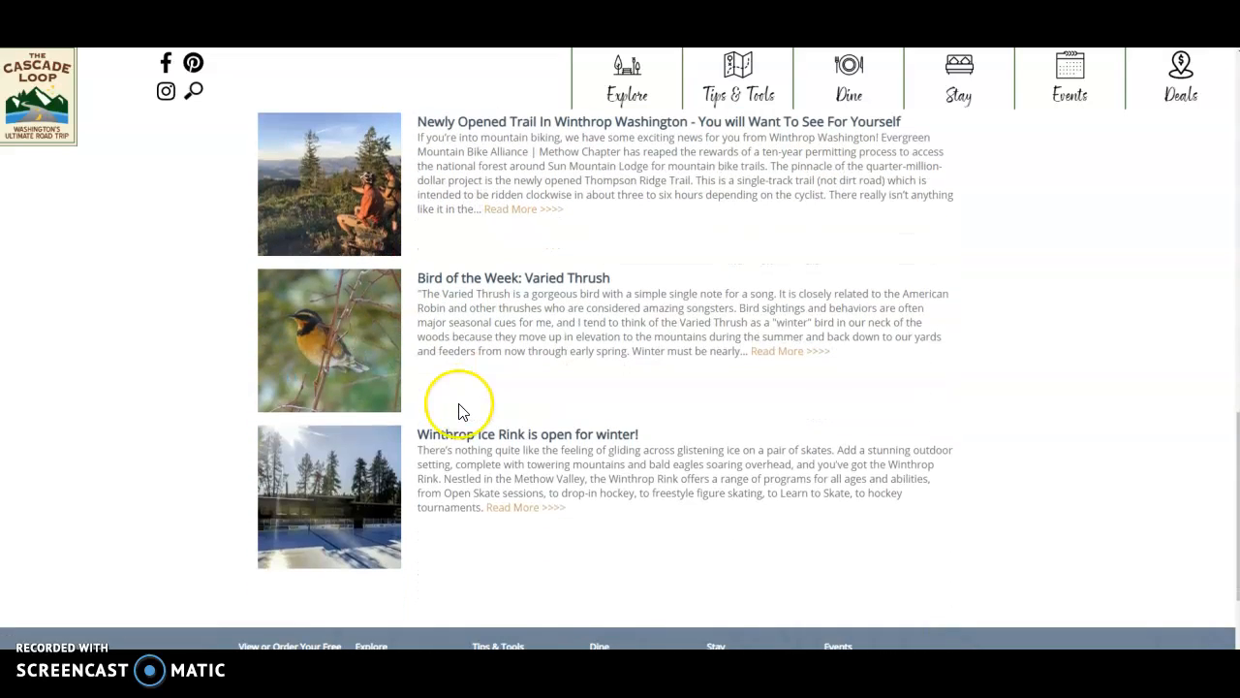
scroll(460, 407, up, 2)
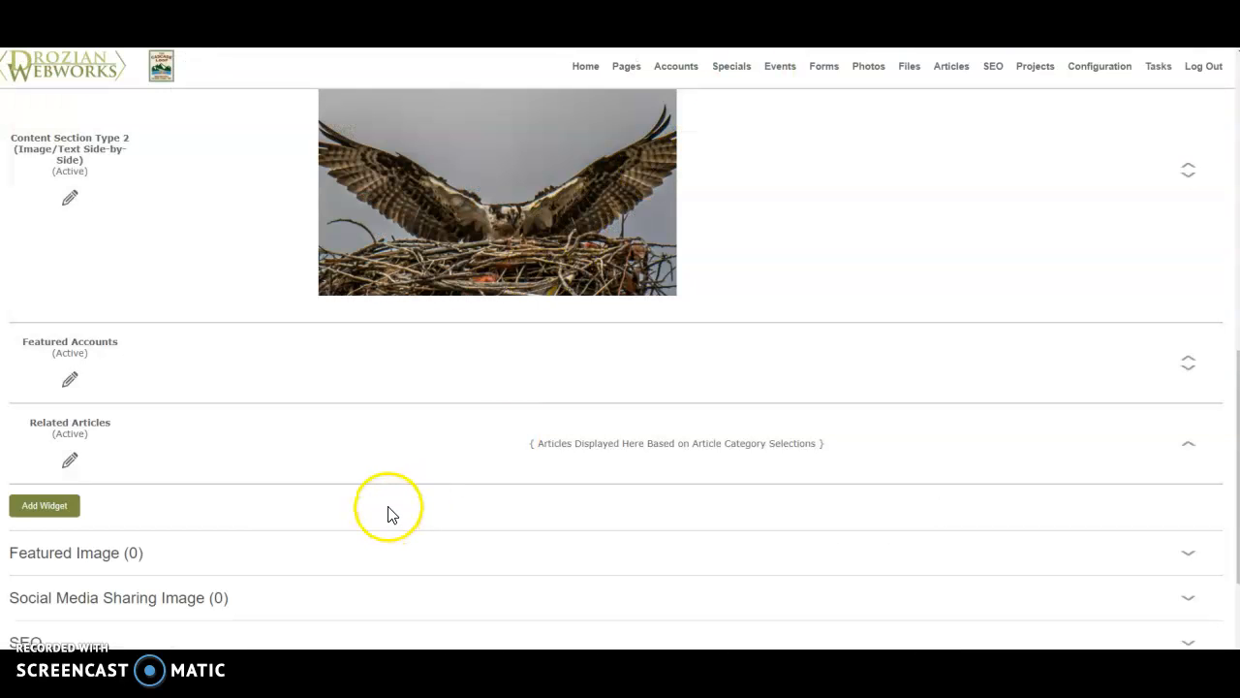
- Compare the categories and widgets in the page editor with the featured accounts and related articles on the live page
scroll(383, 499, up, 4)
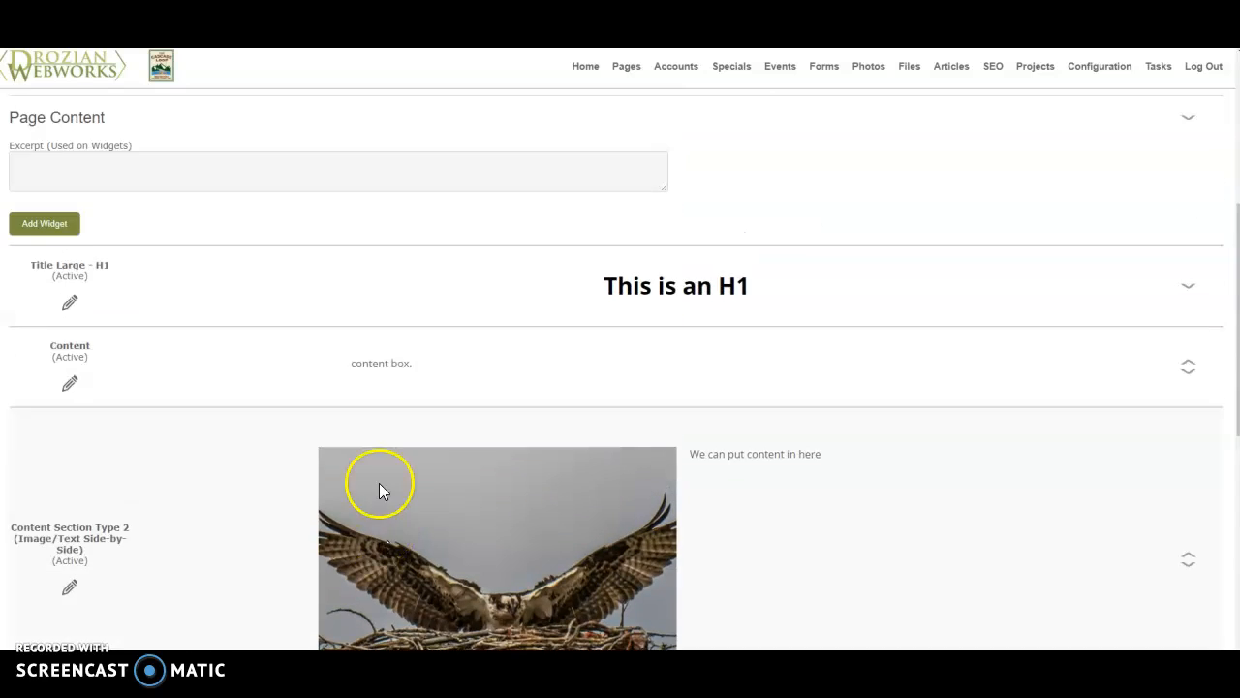
scroll(422, 431, up, 2)
scroll(424, 434, up, 2)
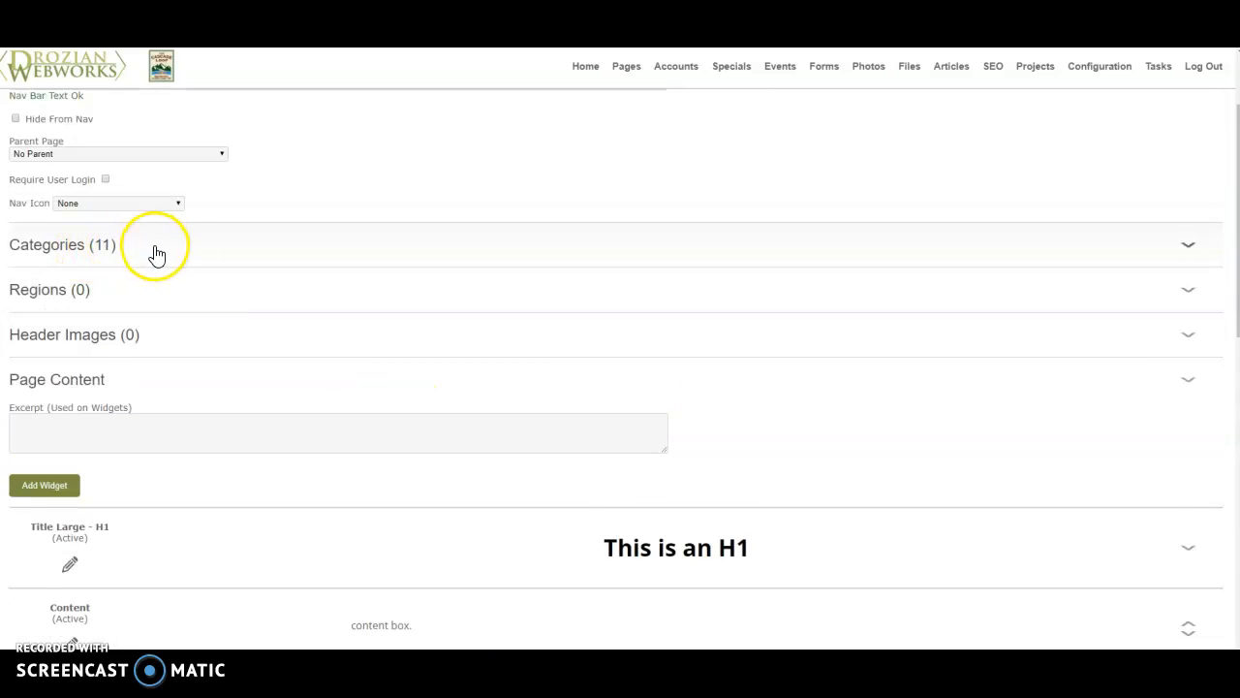
scroll(160, 255, down, 4)
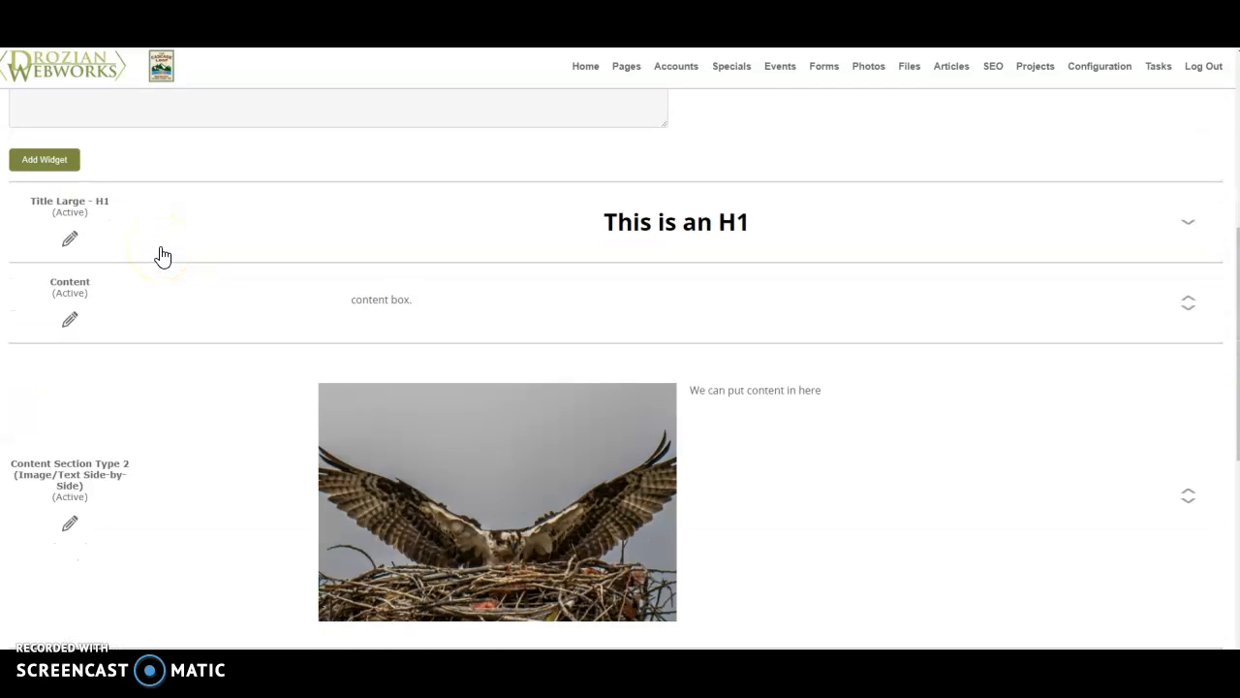
scroll(161, 254, down, 2)
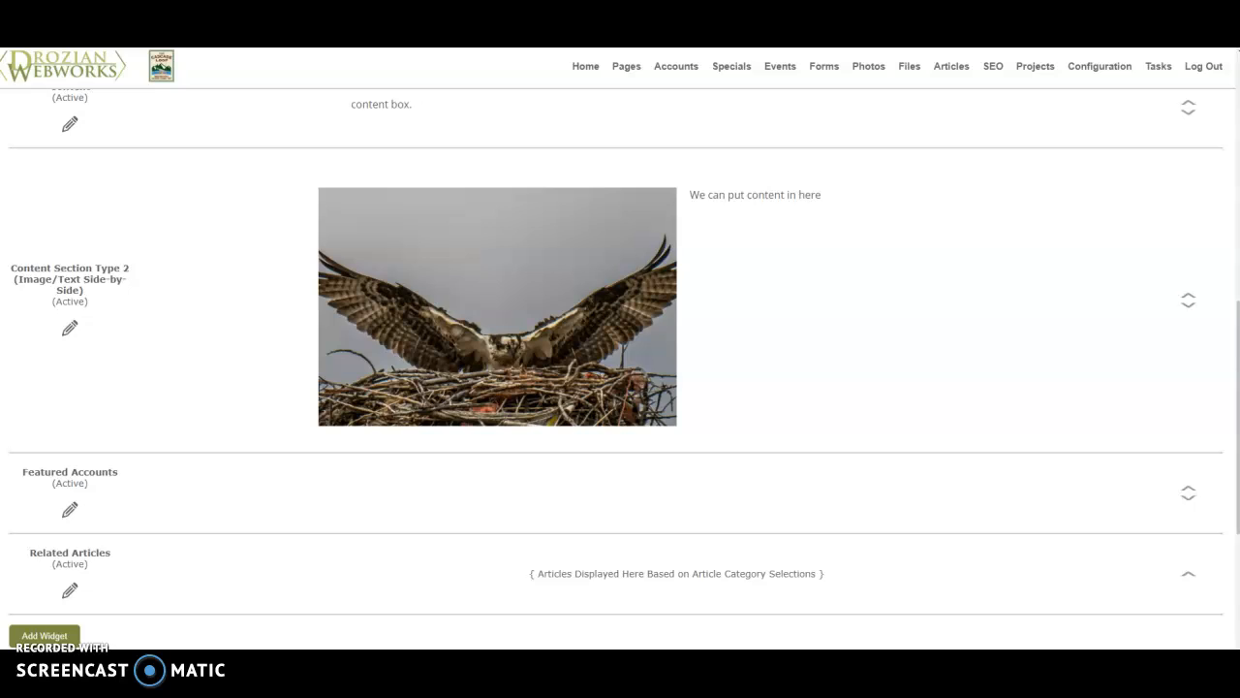
key(ctrl+Tab)
scroll(974, 347, down, 3)
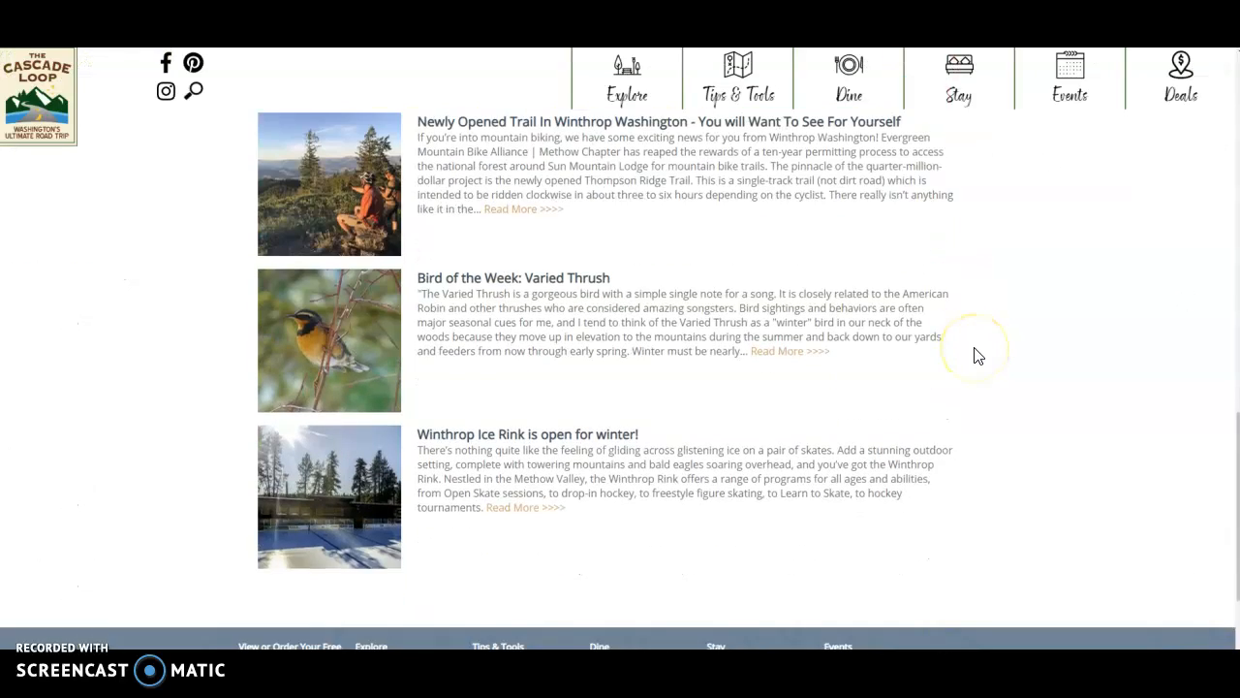
scroll(974, 356, up, 3)
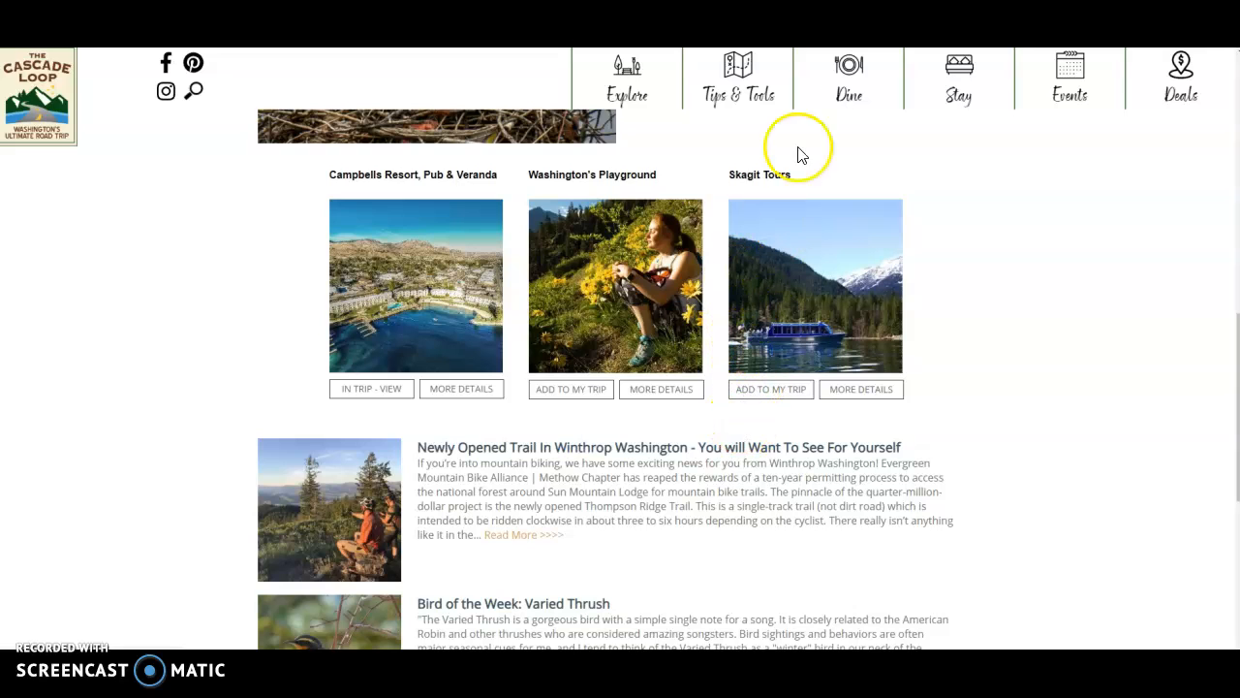
key(ctrl+Tab)
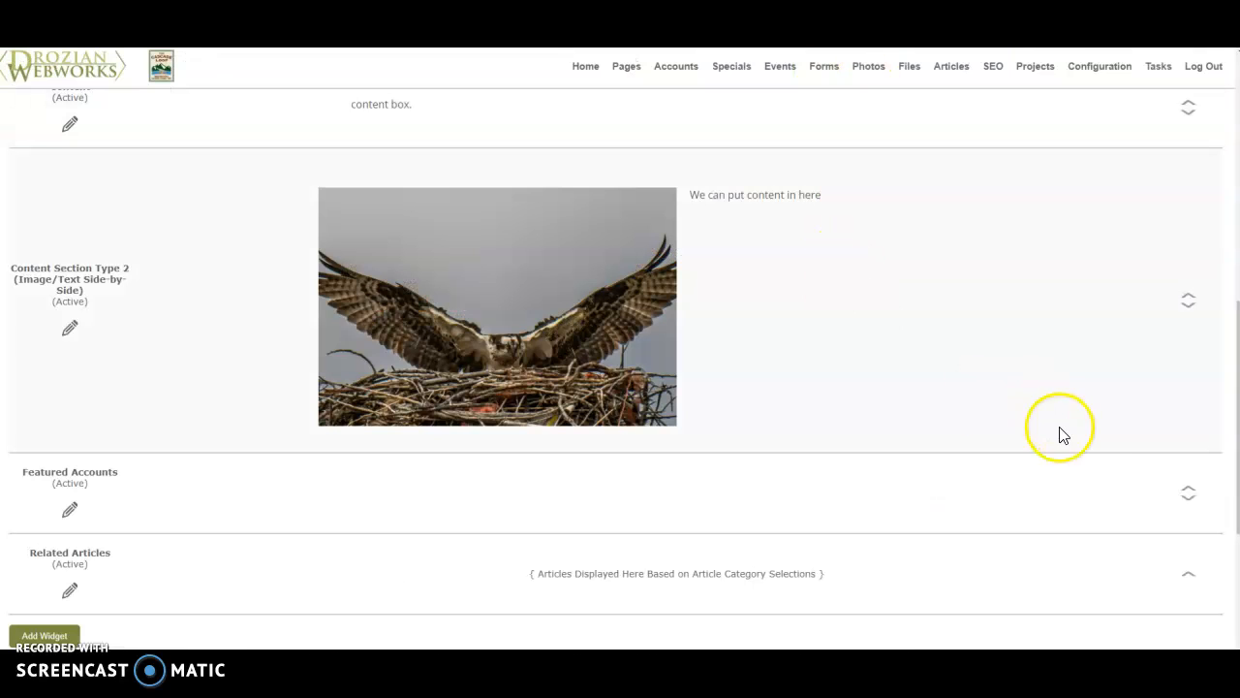
- Reorder the widgets so Content sits between Featured Accounts and Related Articles, save the page and check the order on the live page
click(1189, 492)
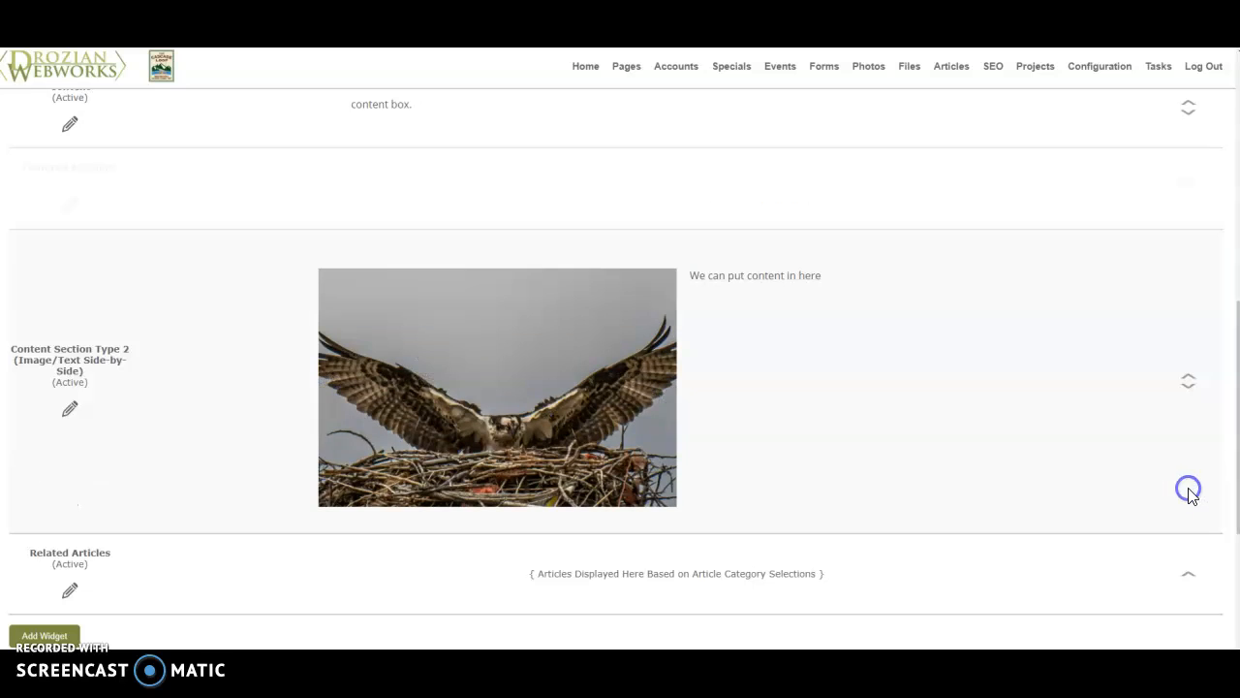
click(1189, 379)
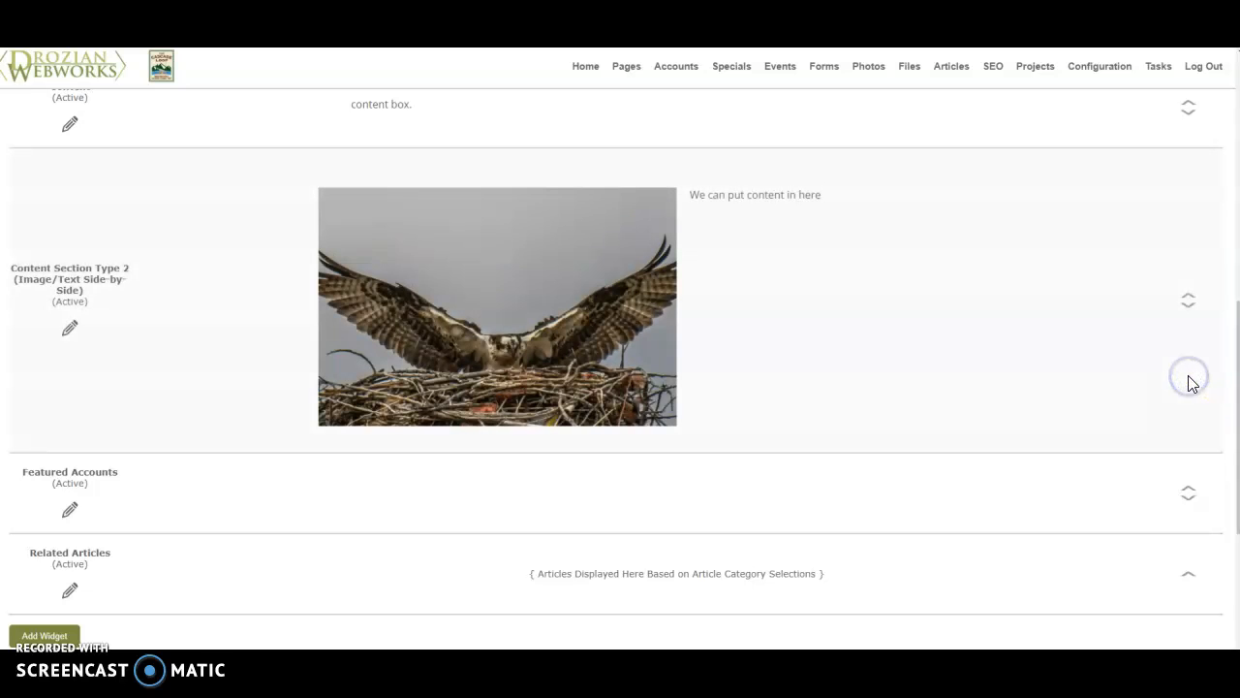
click(1190, 297)
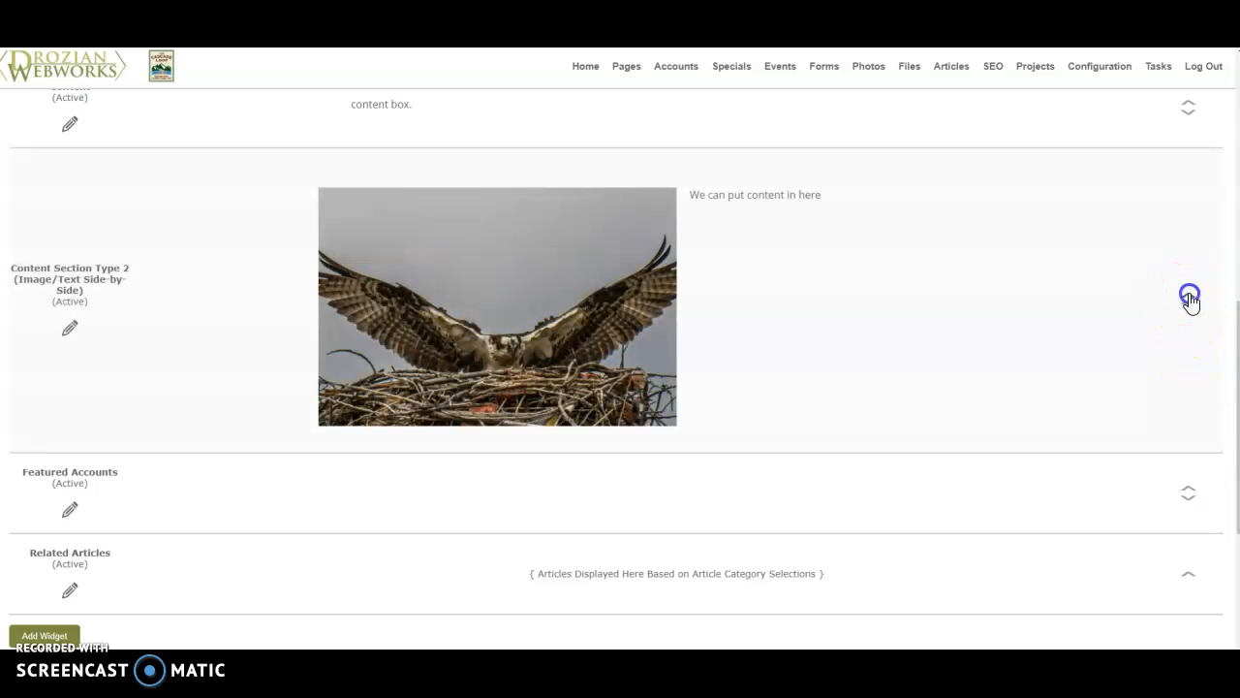
click(1189, 416)
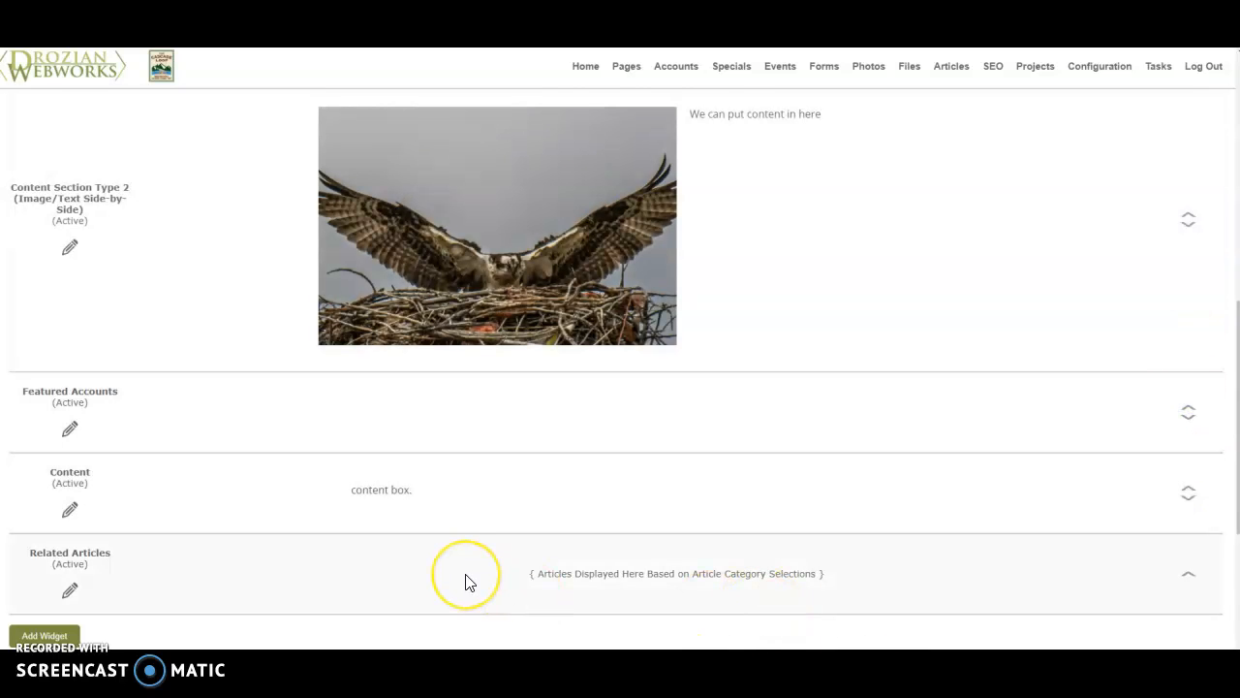
scroll(466, 581, up, 1)
scroll(465, 581, up, 6)
click(79, 147)
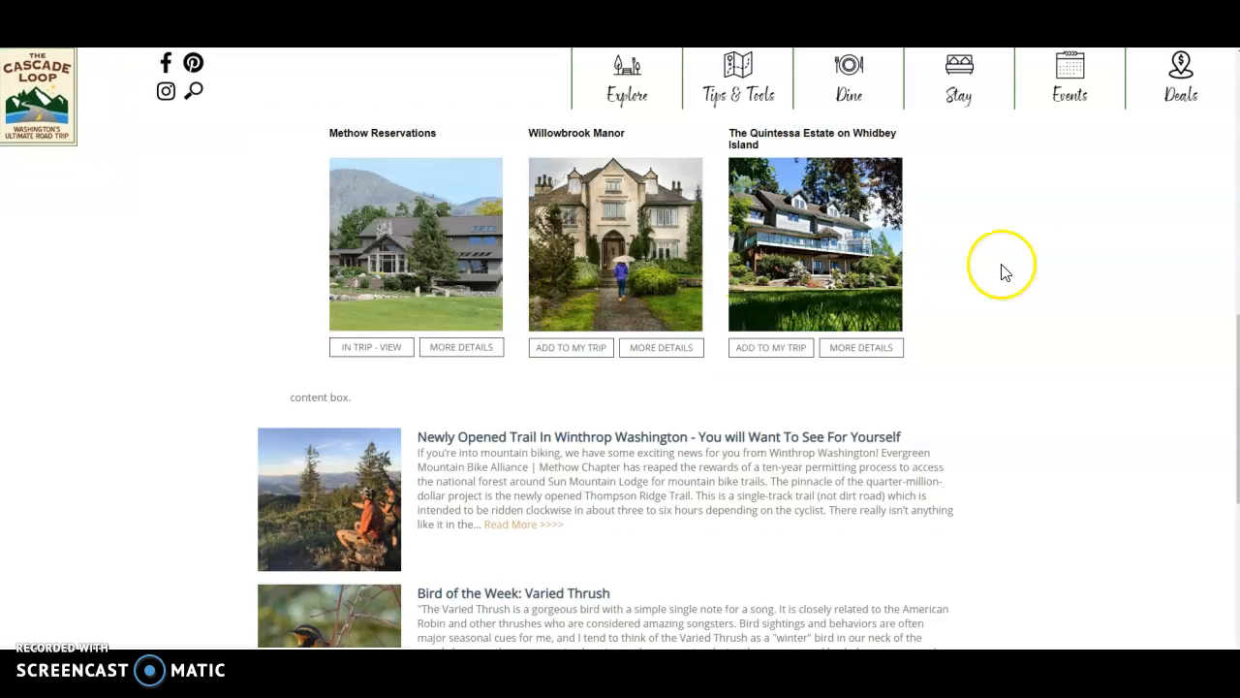
scroll(1049, 271, up, 3)
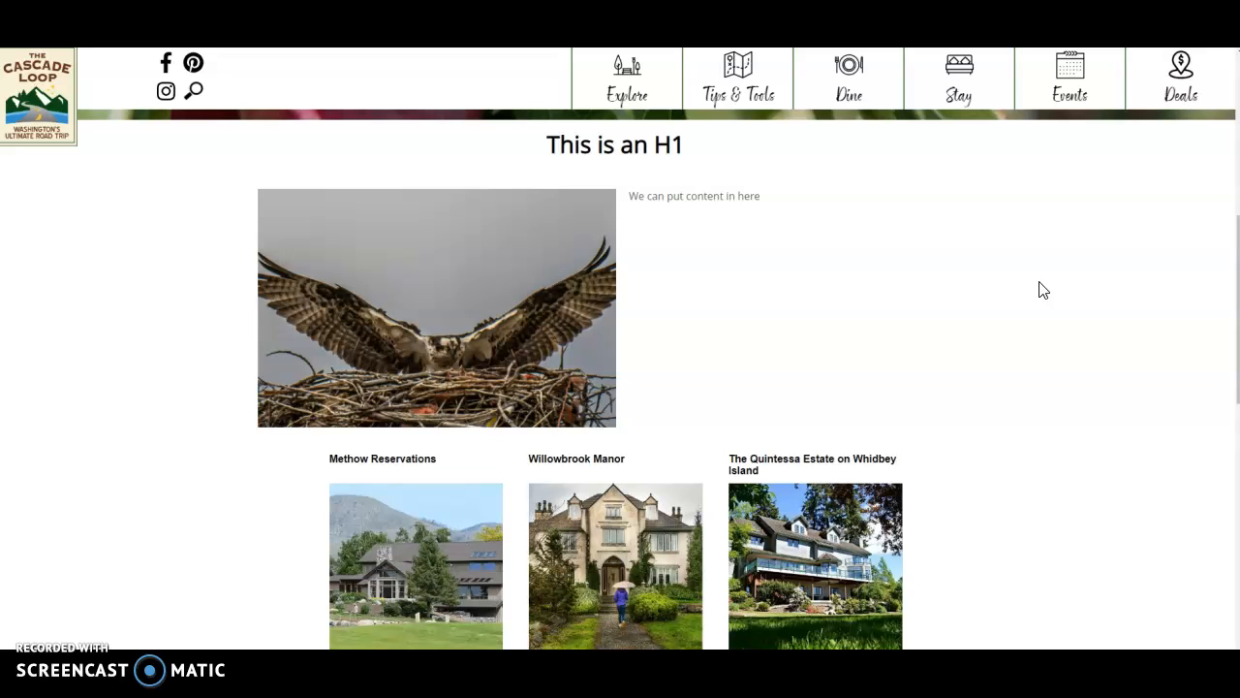
- Return to the page editor and start creating another widget for the page content
key(ctrl+shift+Tab)
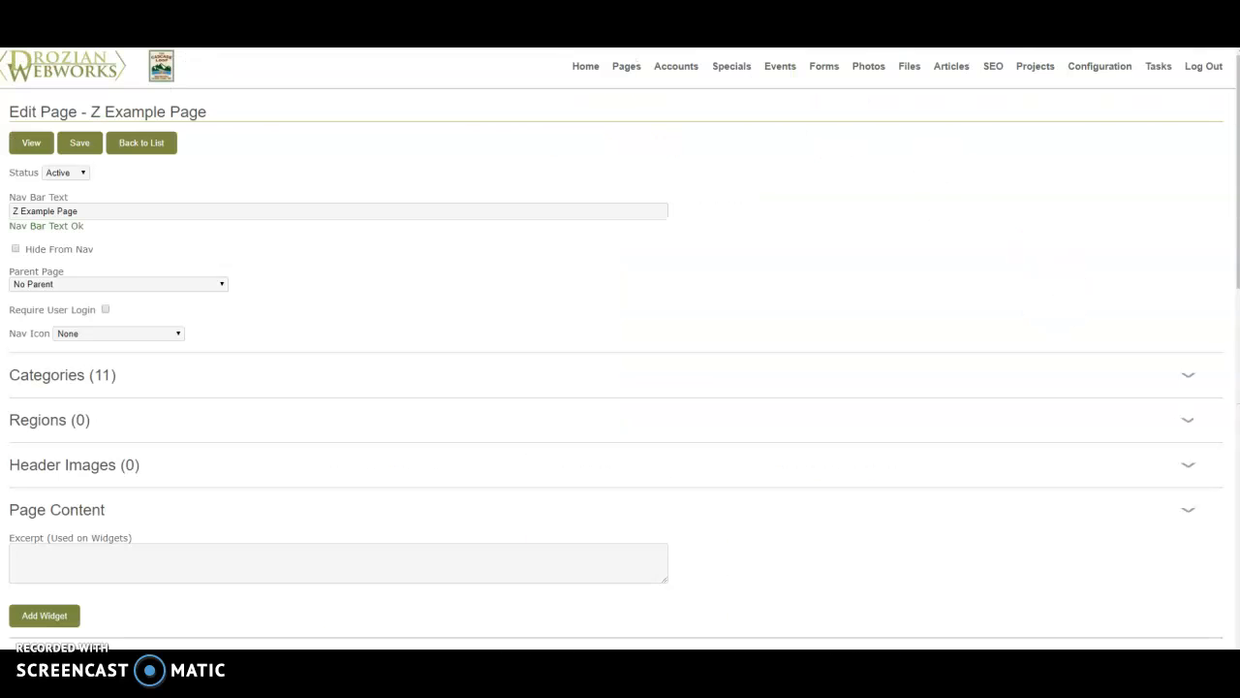
scroll(469, 336, down, 5)
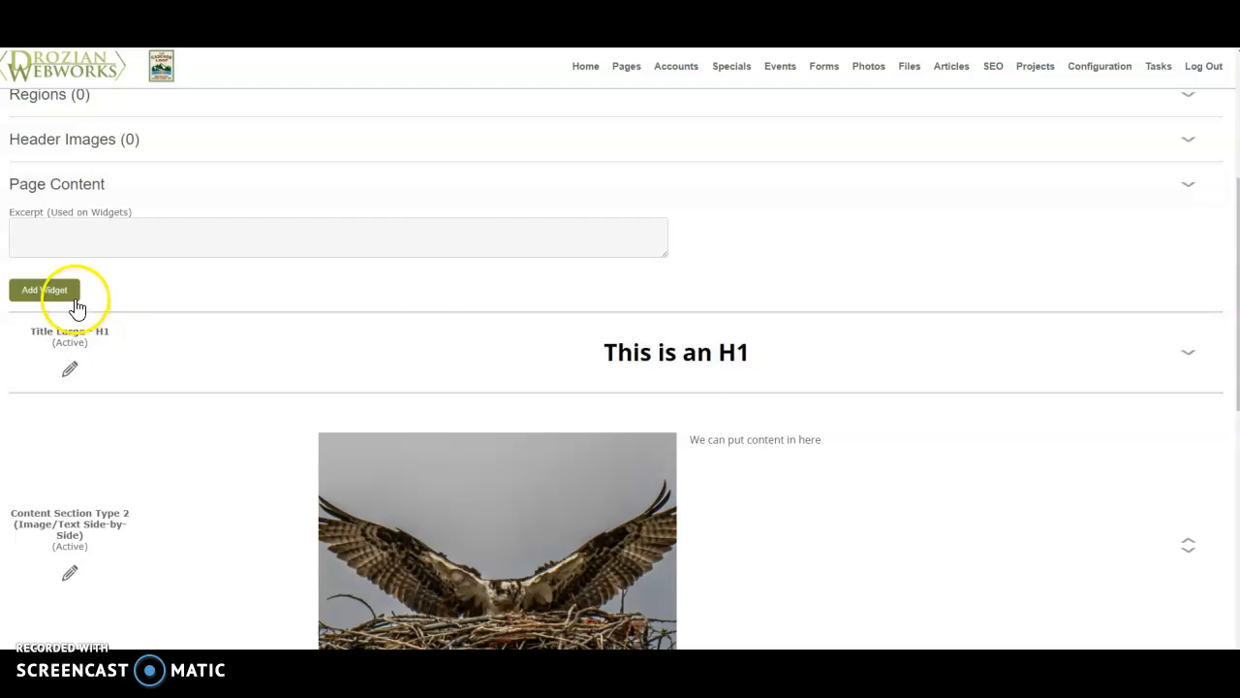
click(74, 295)
click(564, 385)
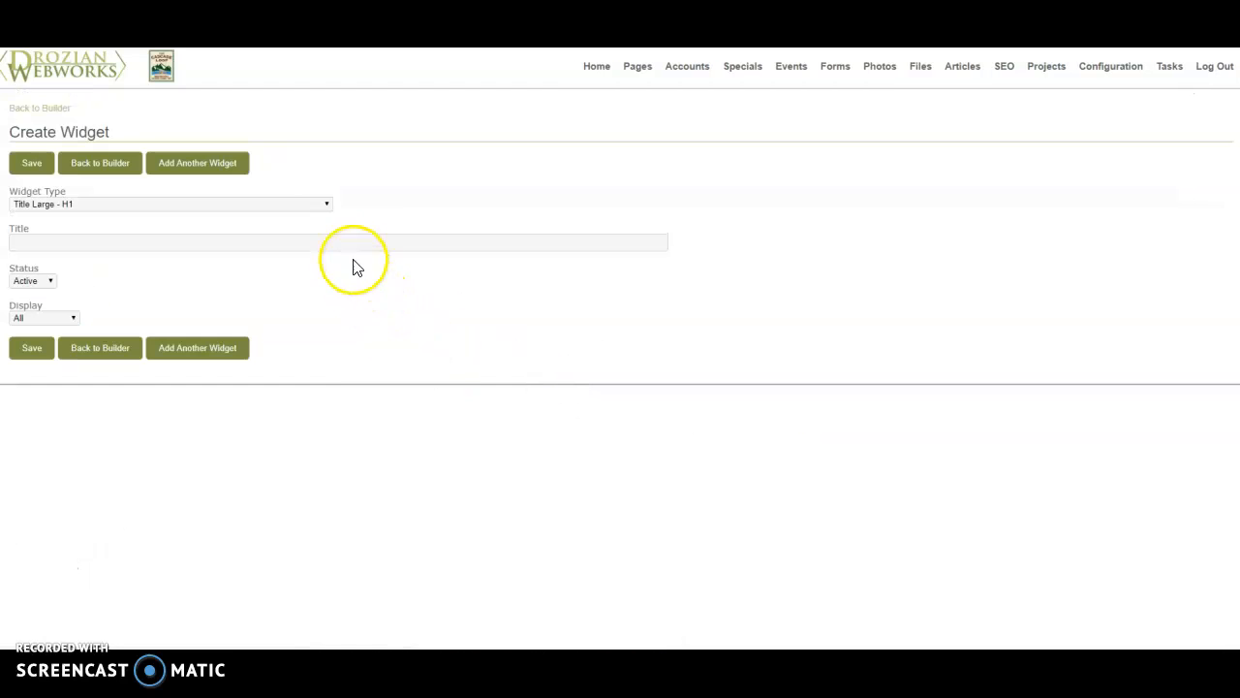
- Try the Embed Code (Crowdriff, Issuu, etc) widget type and go to its empty code field
click(325, 204)
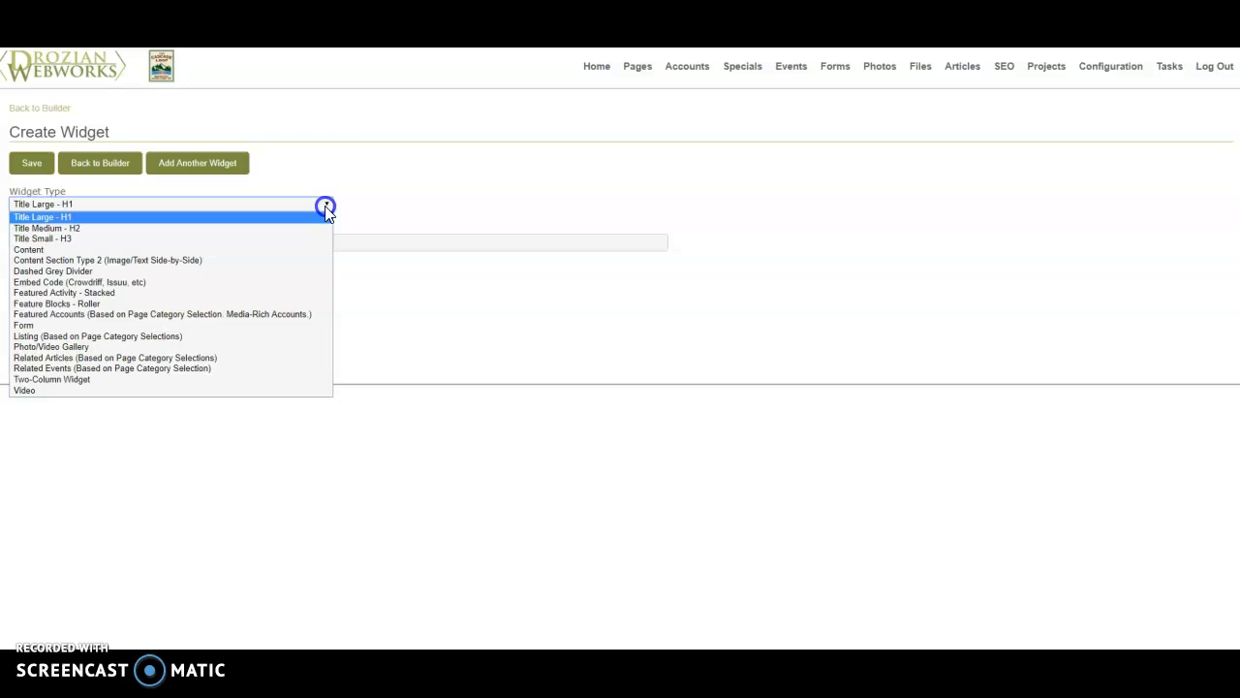
click(279, 283)
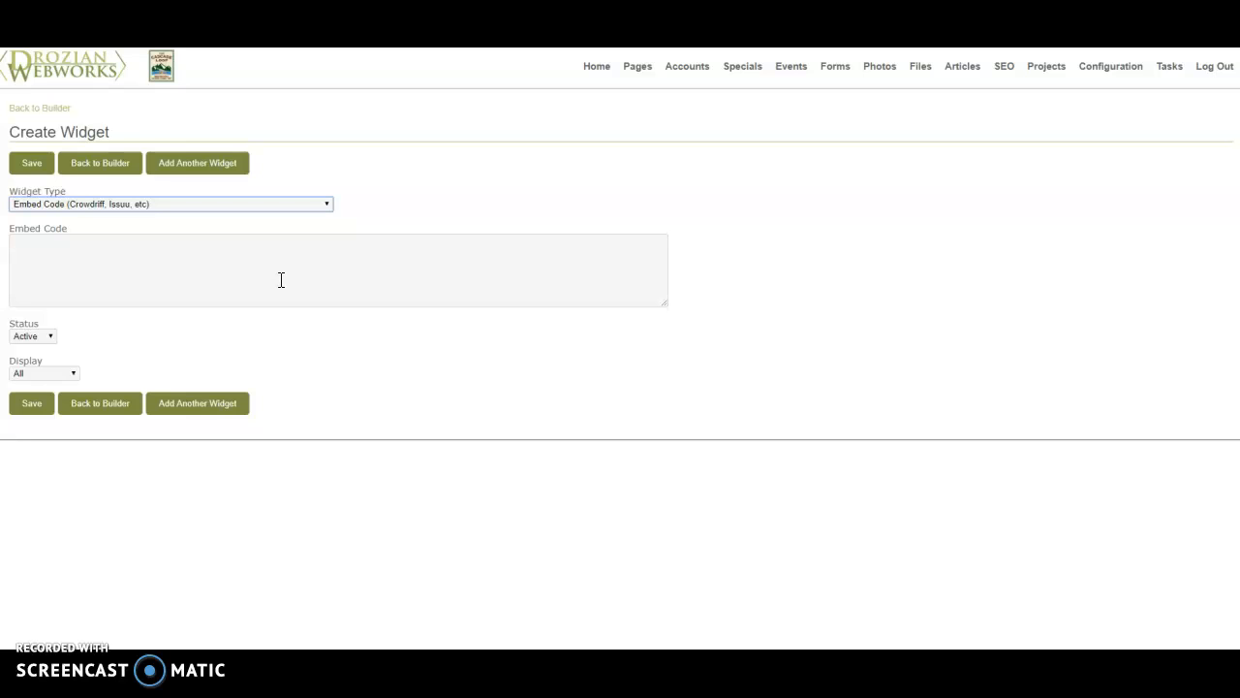
click(278, 257)
- Set the new widget's type to Featured Activity - Stacked and save it
click(146, 205)
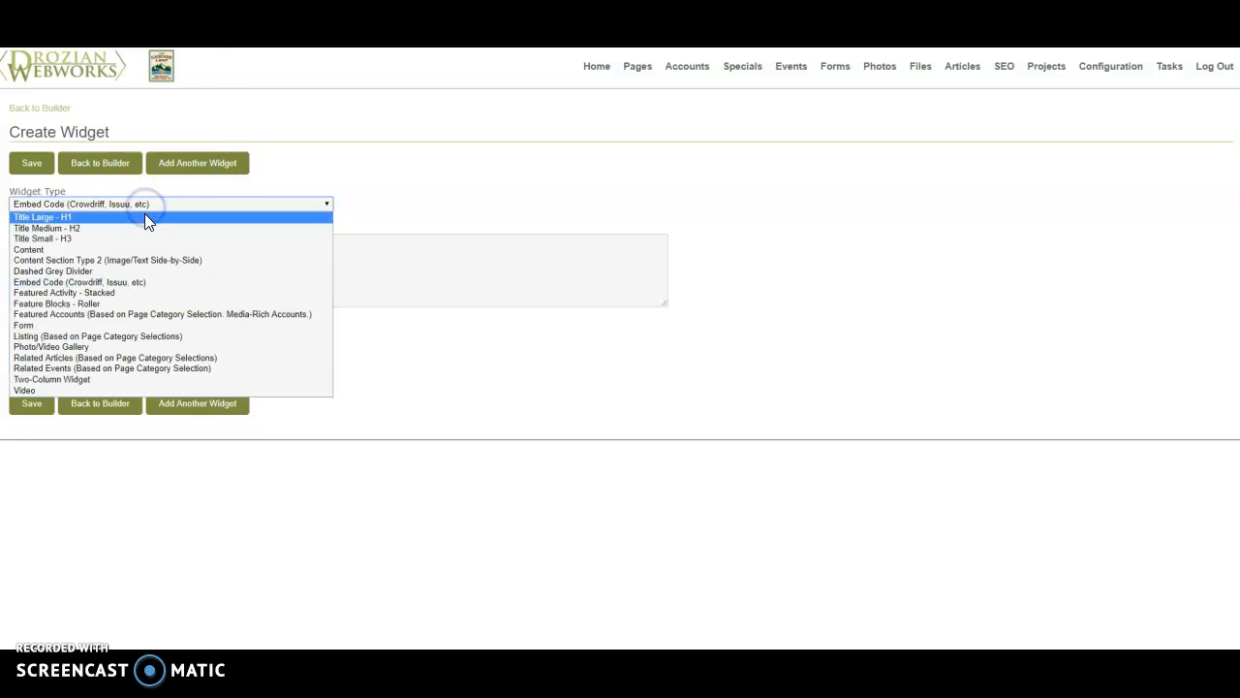
click(134, 295)
click(42, 418)
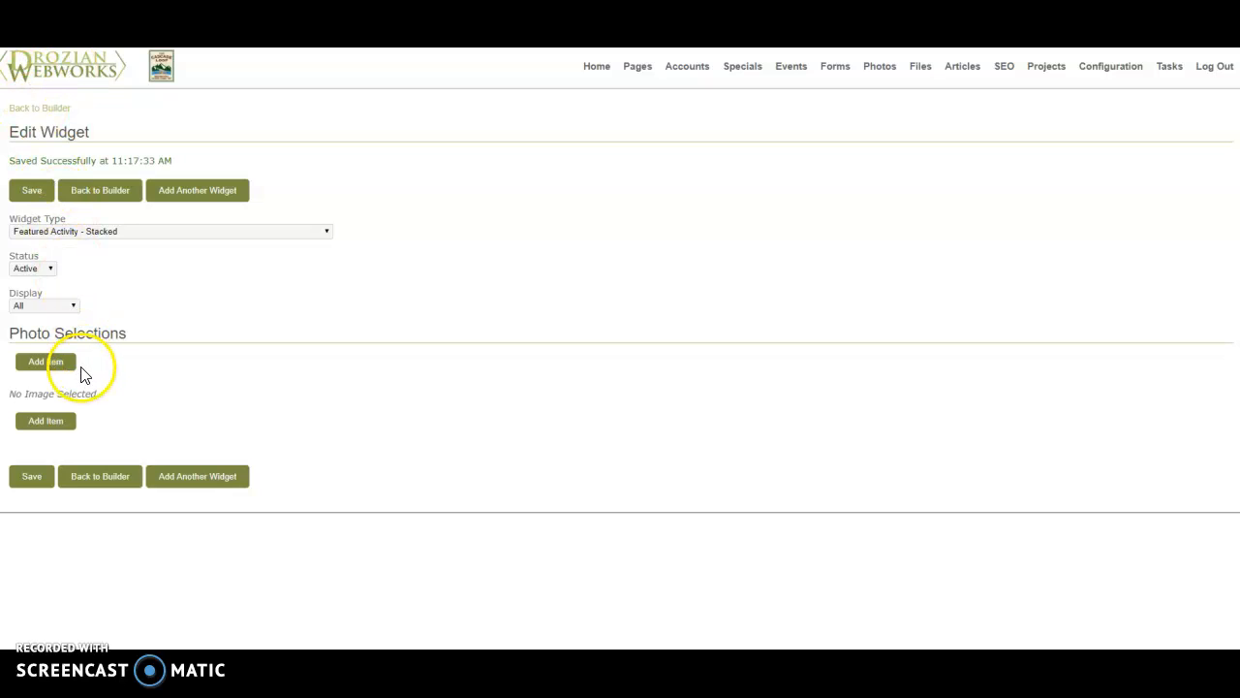
- Add an item to the Featured Activity widget and choose the photo 3824-dsc_2036.jpg for it
click(69, 368)
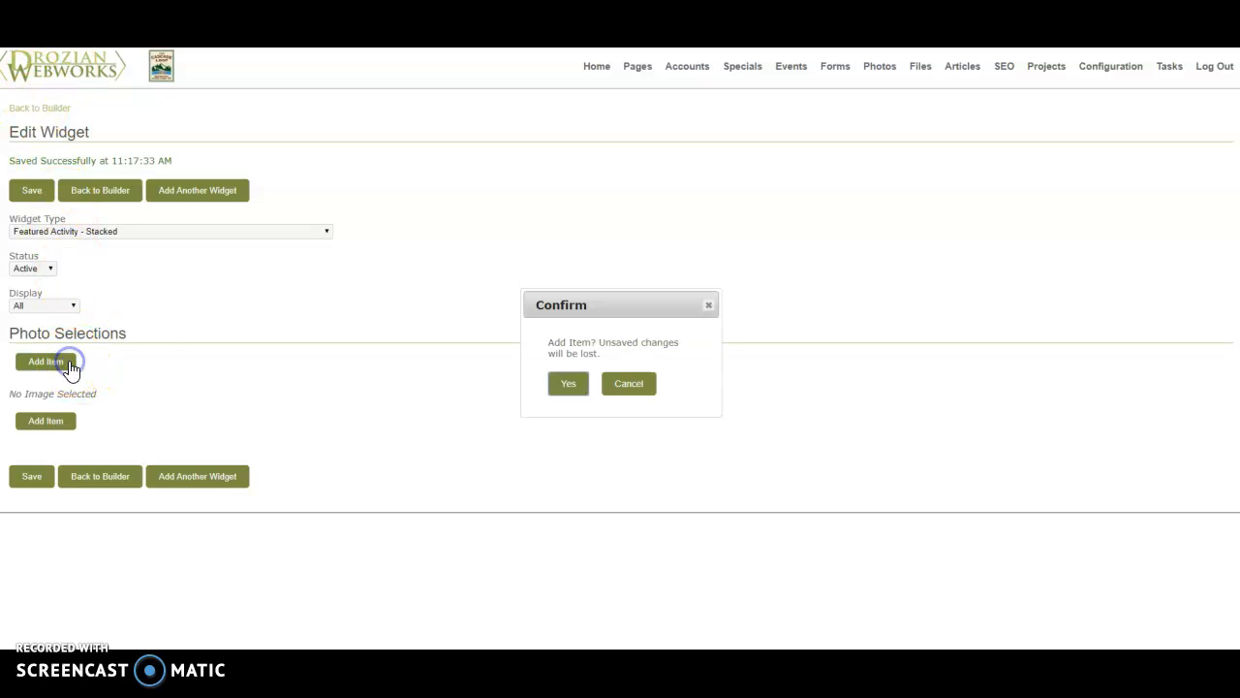
click(567, 386)
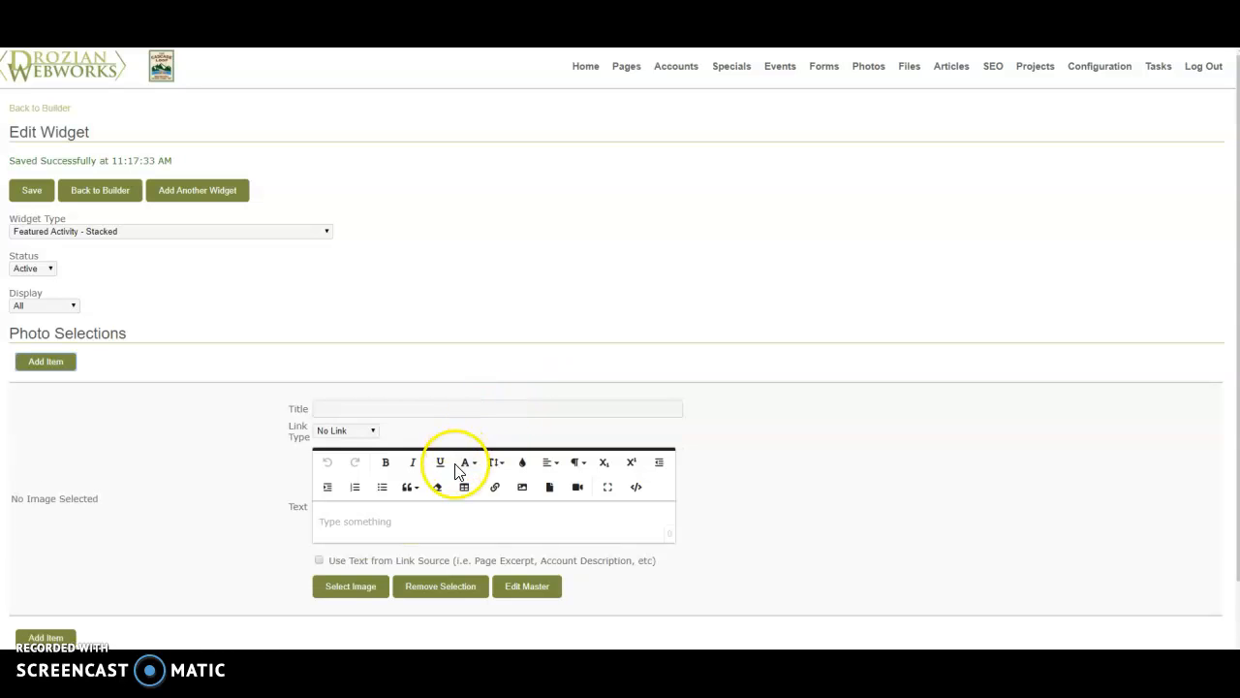
click(350, 586)
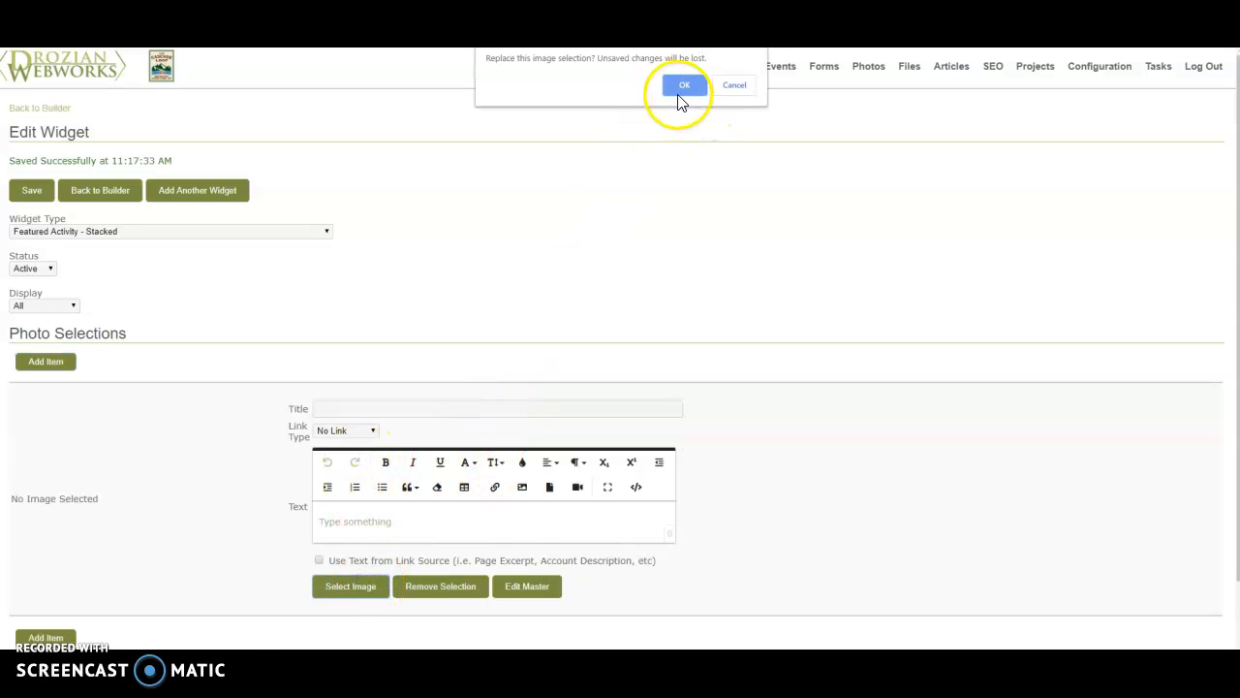
click(680, 87)
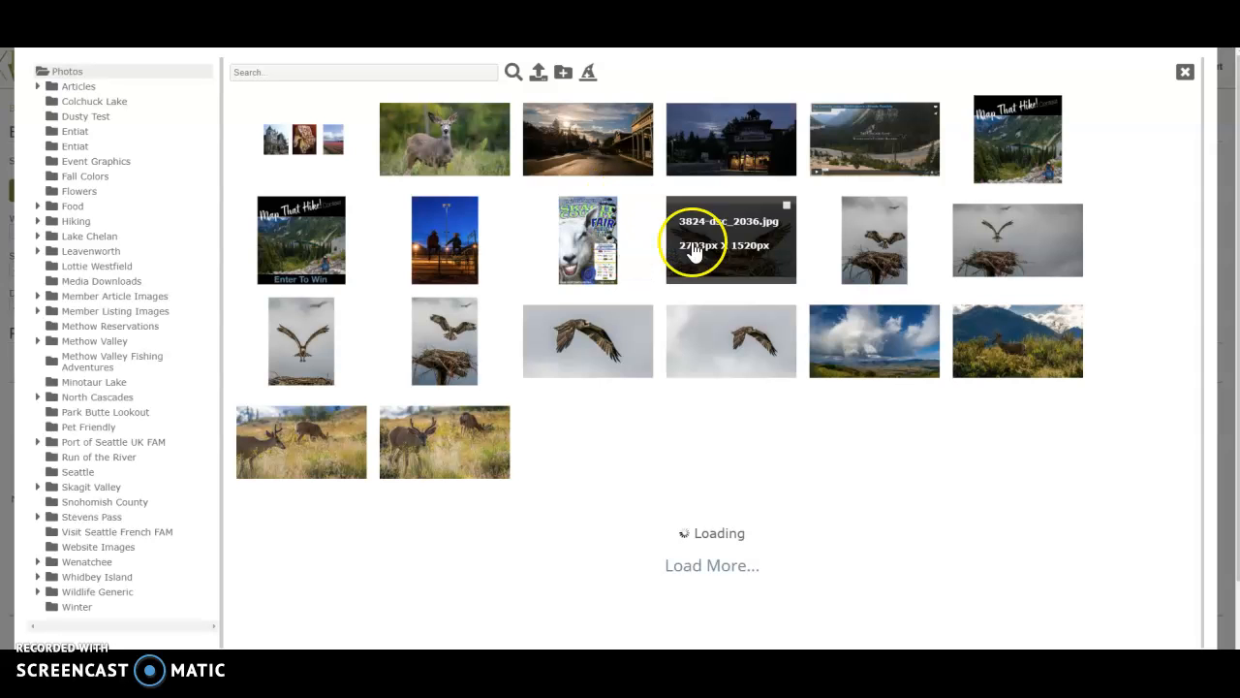
click(715, 240)
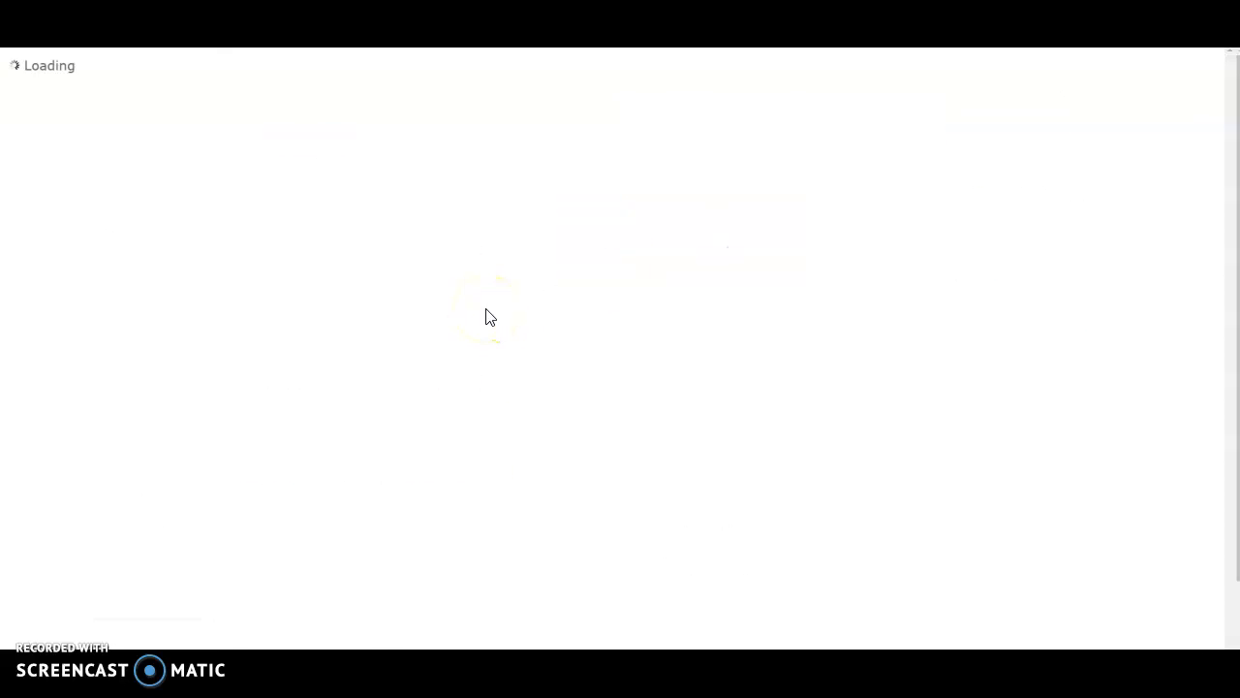
- Create and save a Square crop of the osprey photo and use that crop as the item's image
scroll(485, 308, down, 5)
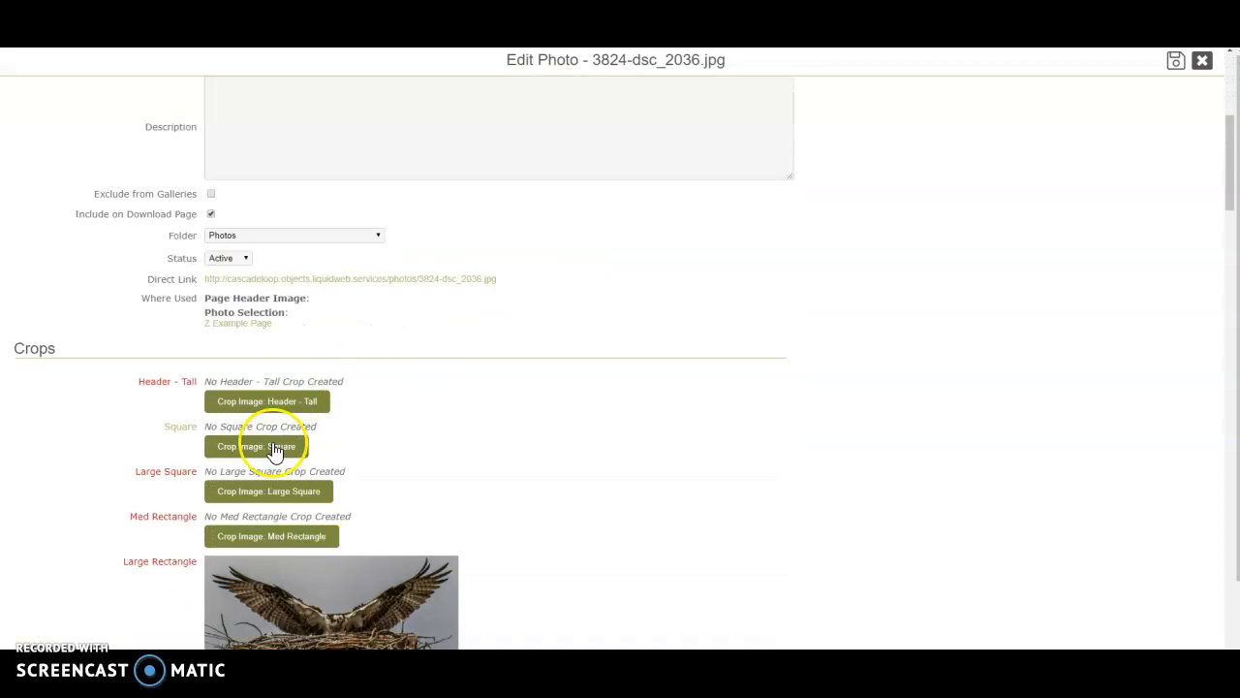
click(274, 444)
click(668, 89)
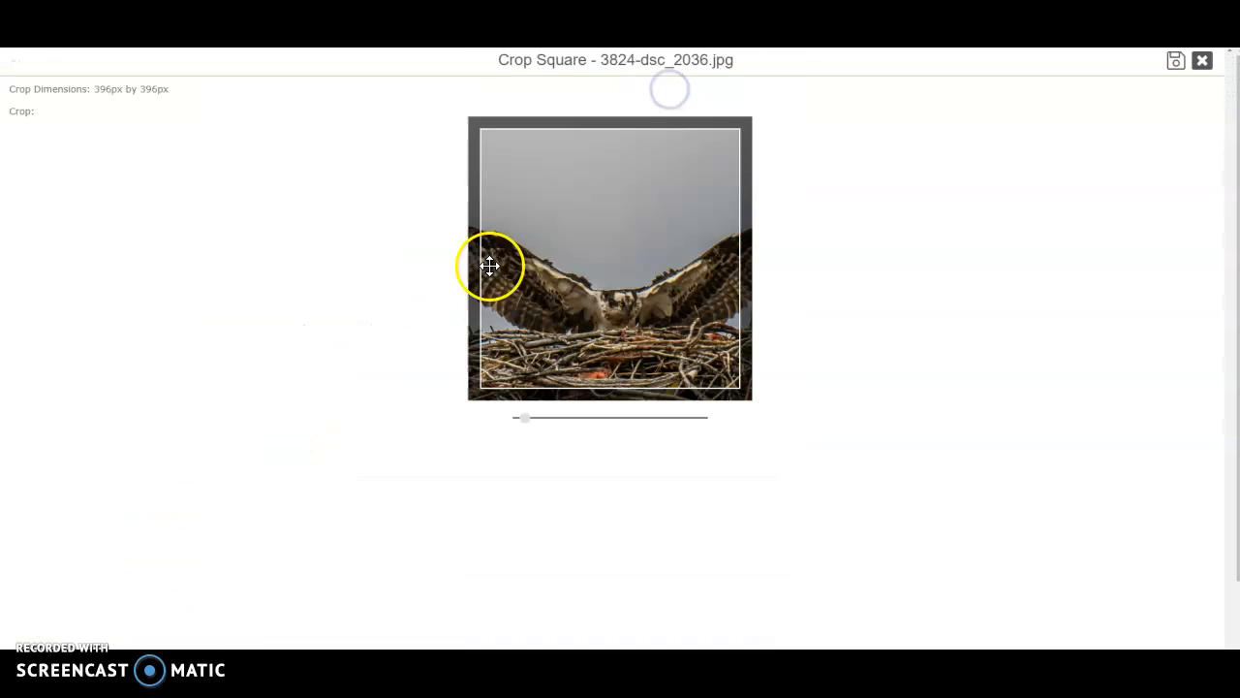
click(1180, 61)
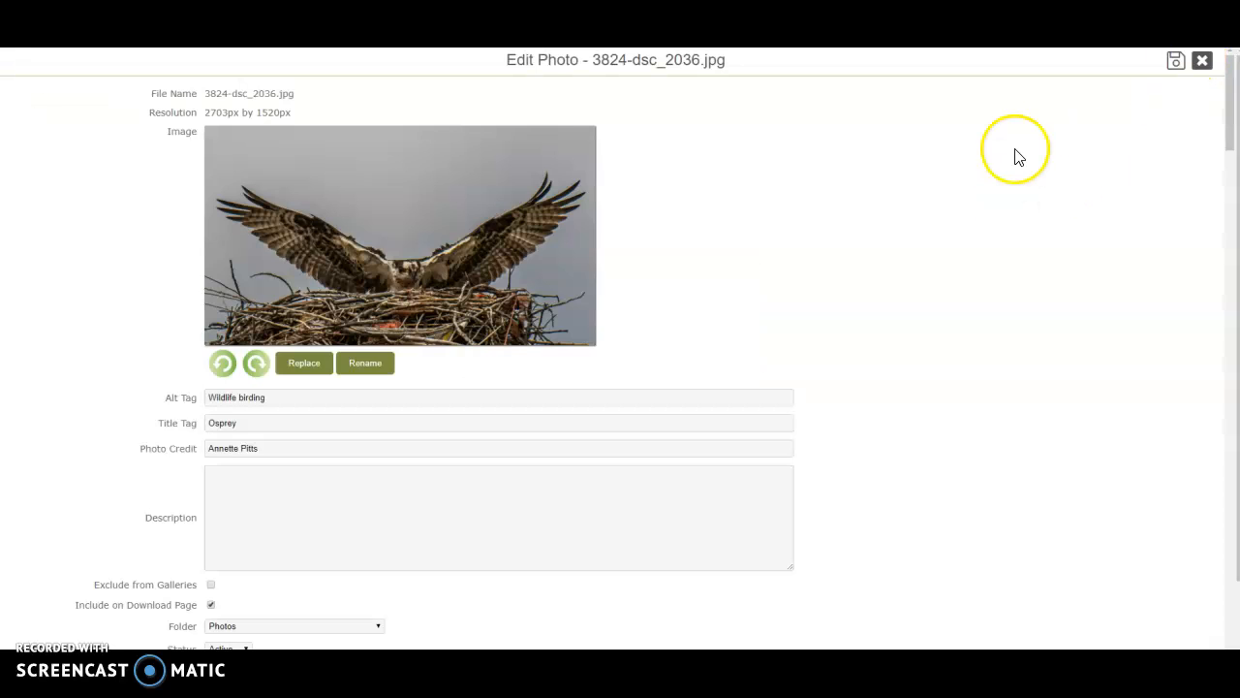
scroll(732, 278, down, 5)
click(183, 385)
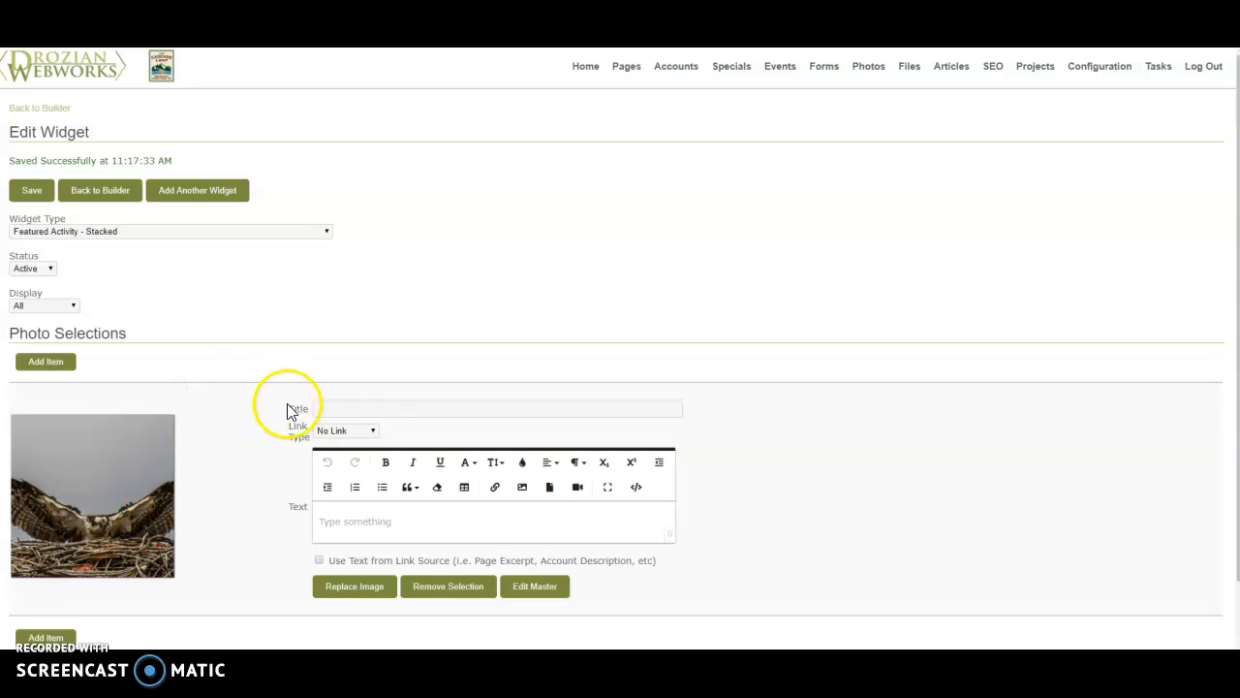
- Title the photo item "Feature Activity 1"
click(401, 407)
text(Feature Activity 1)
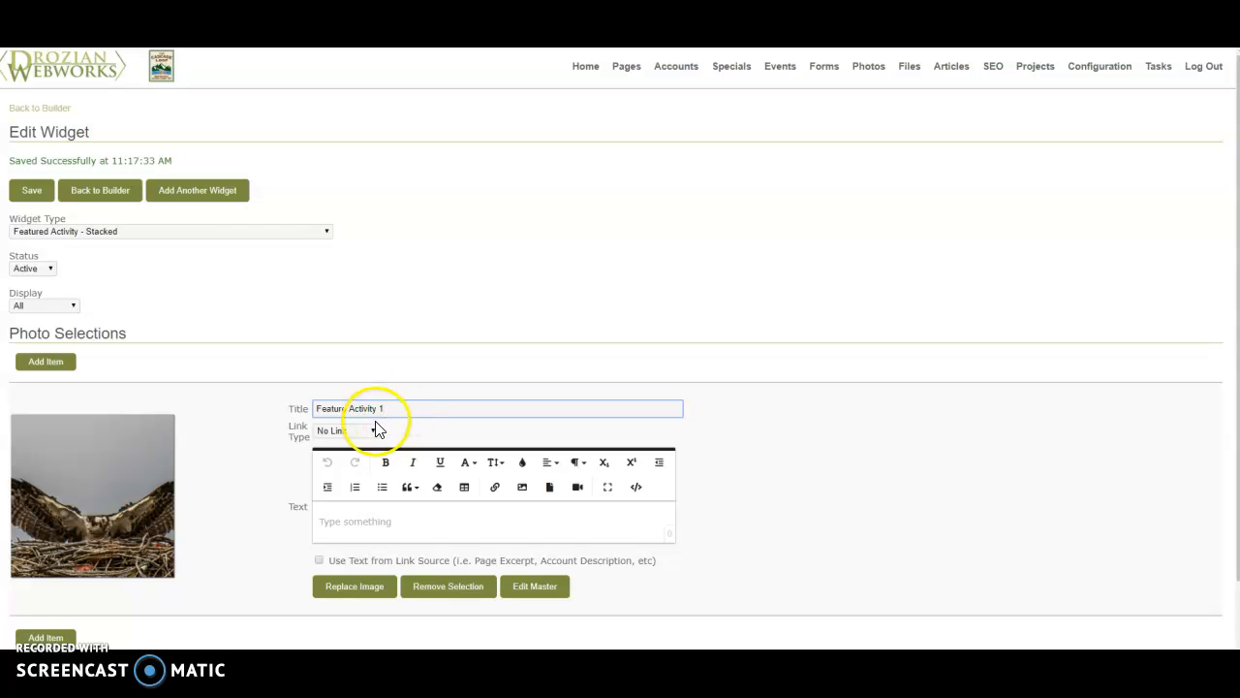
- Try Custom Link as the item's link type and go to its empty link field
click(374, 433)
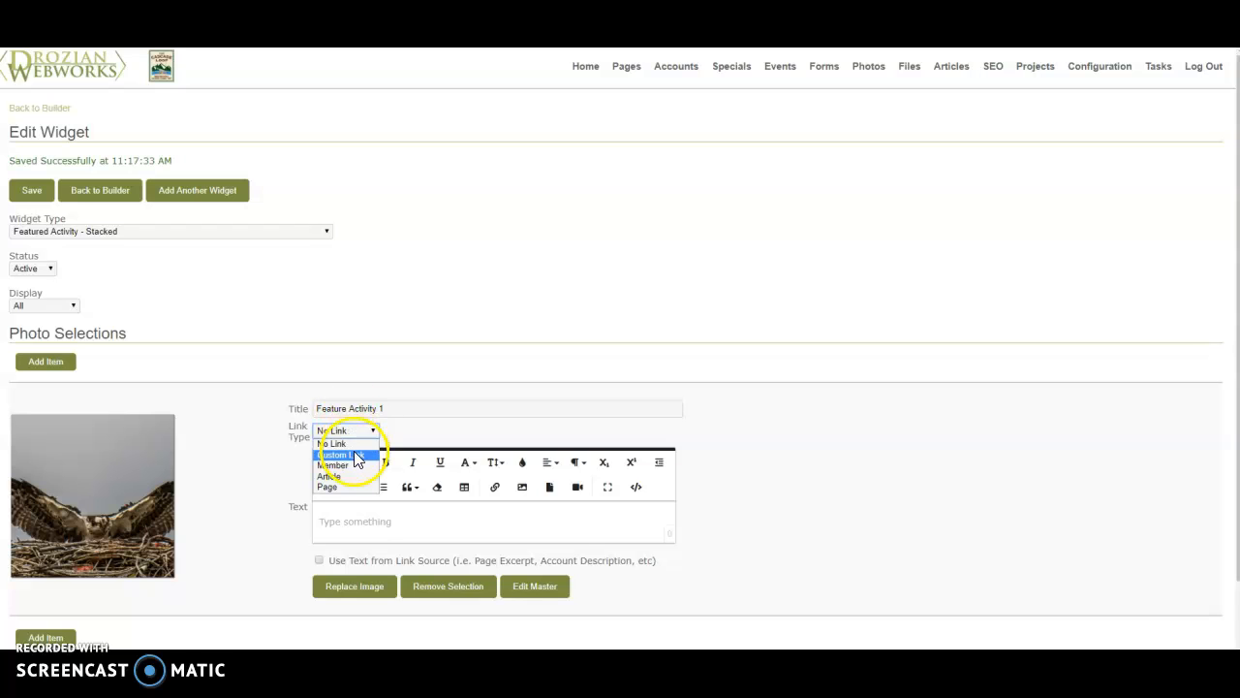
click(347, 454)
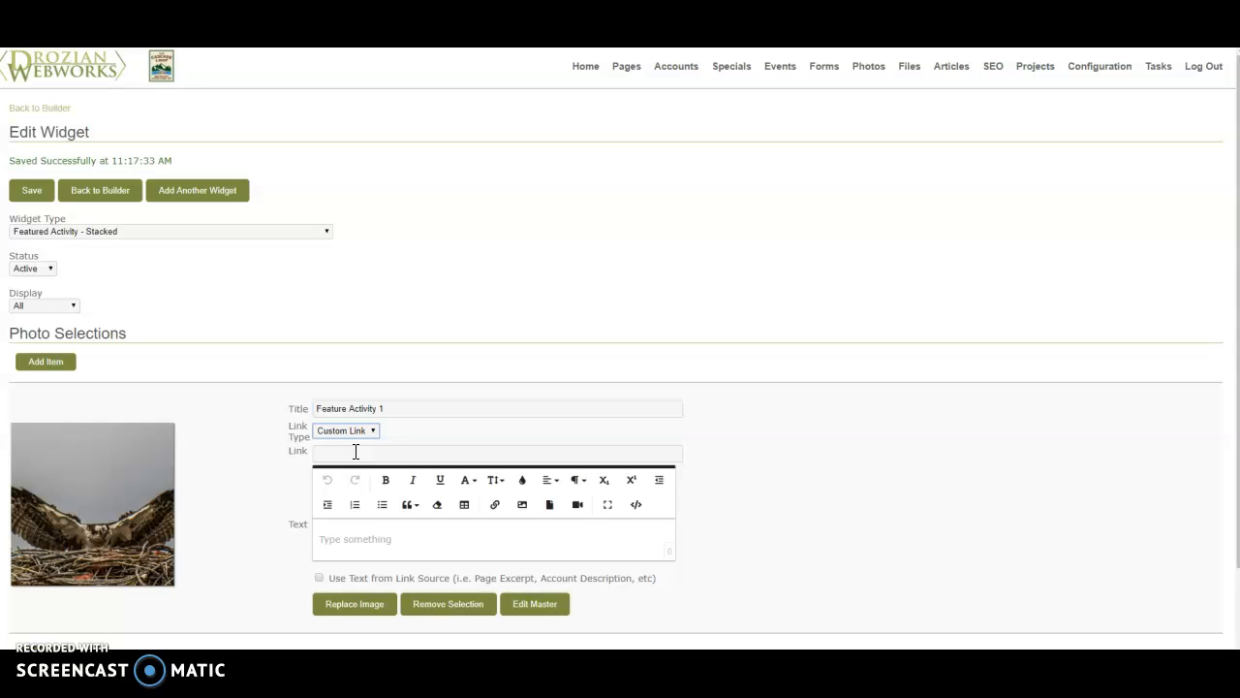
click(356, 452)
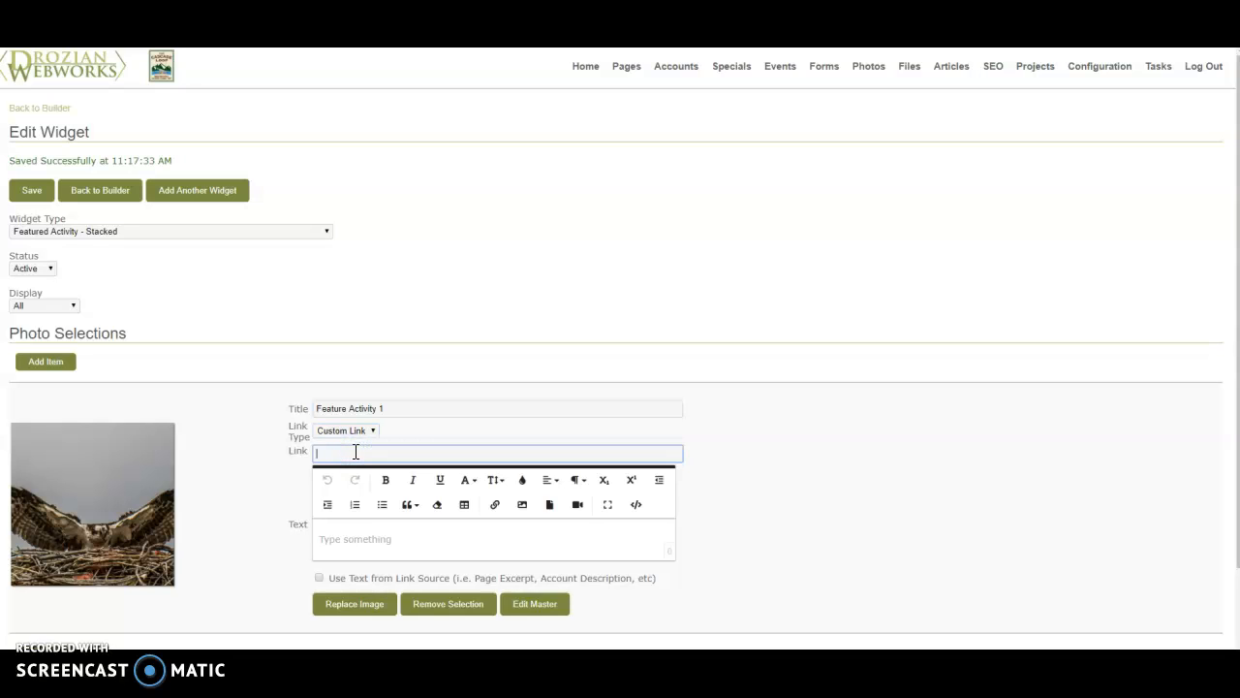
- Try Member as the item's link type and look through the list of members available to link
click(357, 433)
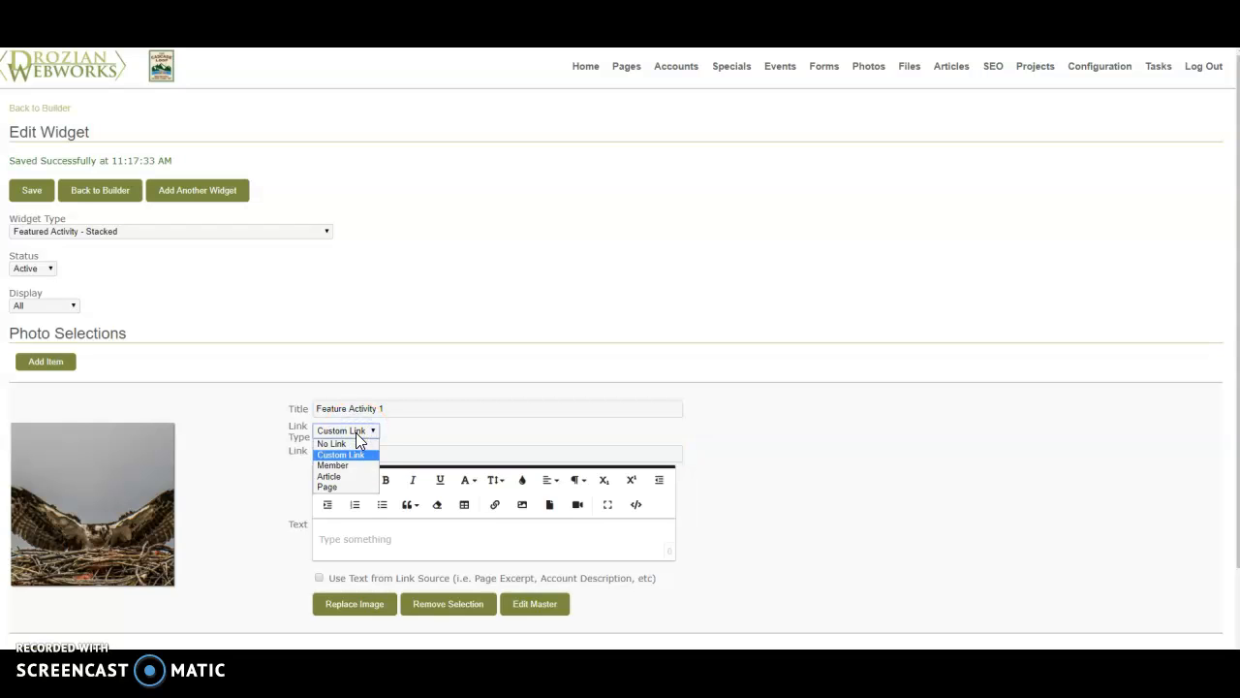
click(355, 465)
click(355, 453)
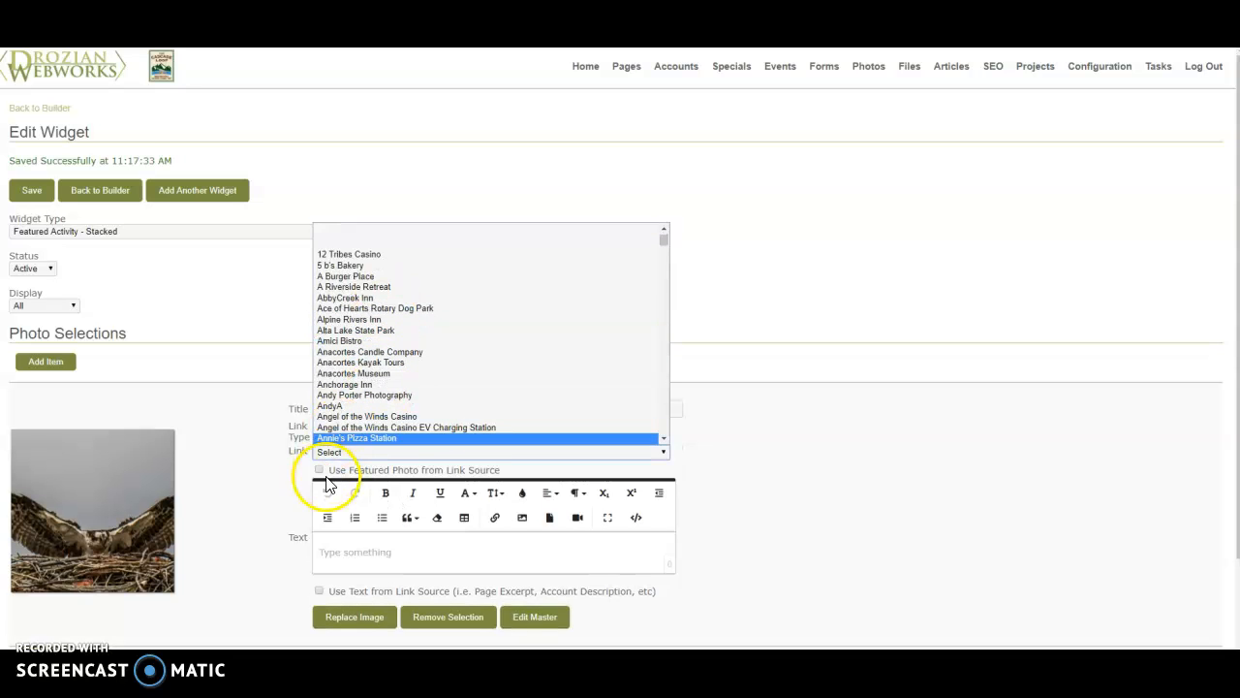
click(271, 485)
click(355, 452)
click(269, 492)
- Try Page as the item's link type and look through the list of pages available to link
click(345, 430)
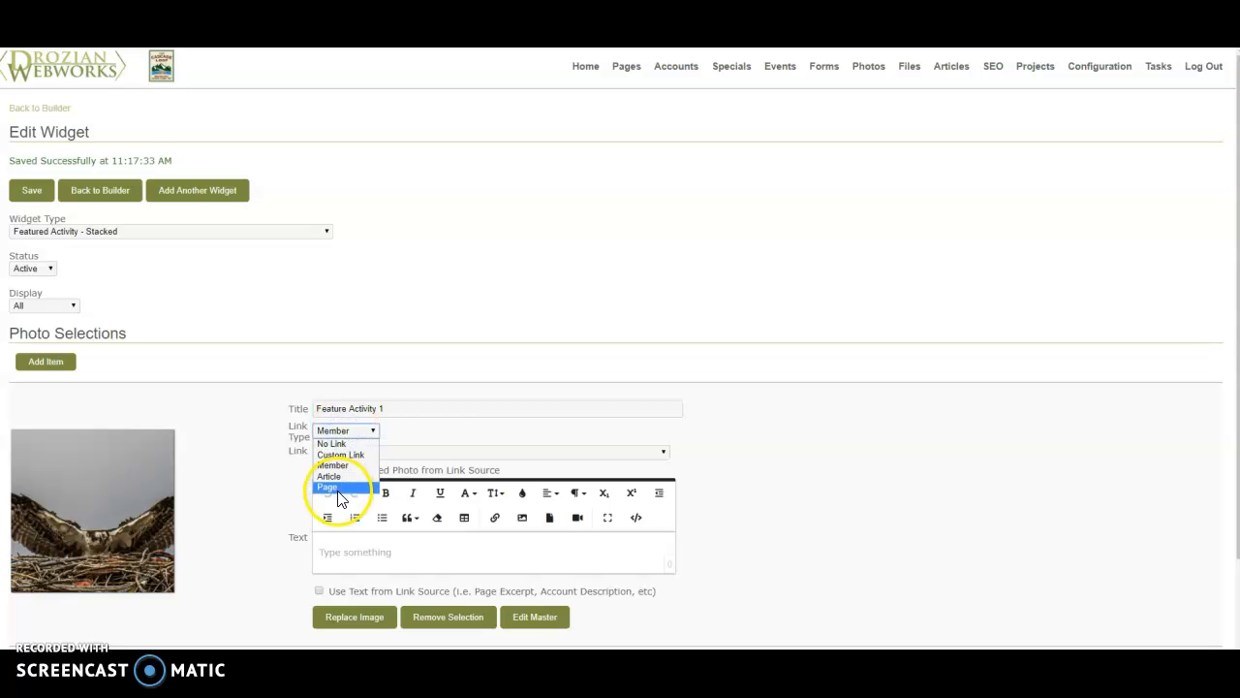
click(338, 490)
click(351, 454)
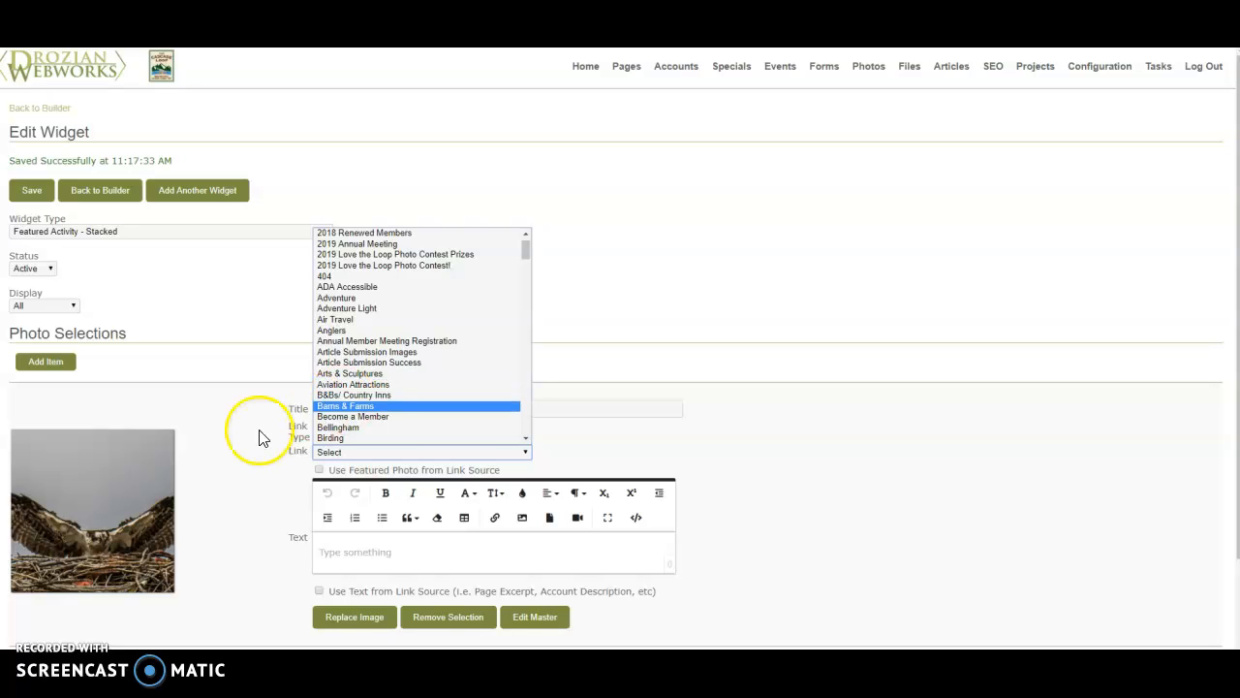
click(236, 458)
- Link the Feature Activity 1 item to the member A Burger Place and save the widget
click(341, 429)
click(333, 465)
click(339, 451)
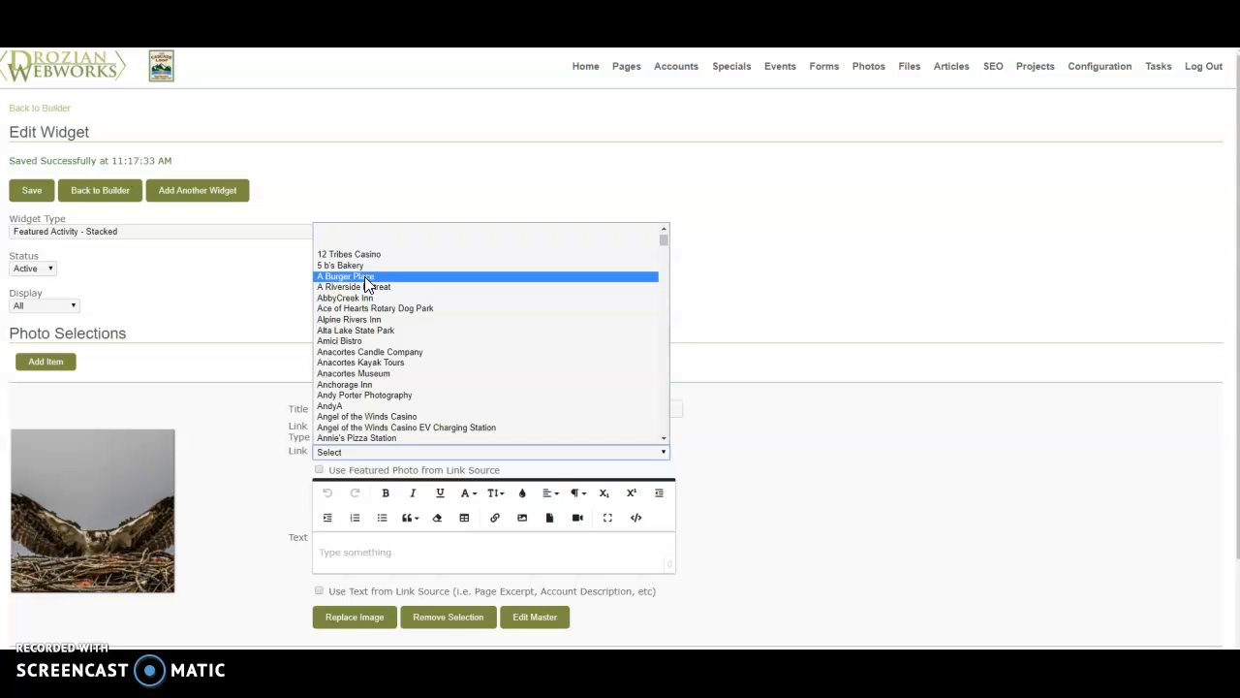
click(364, 276)
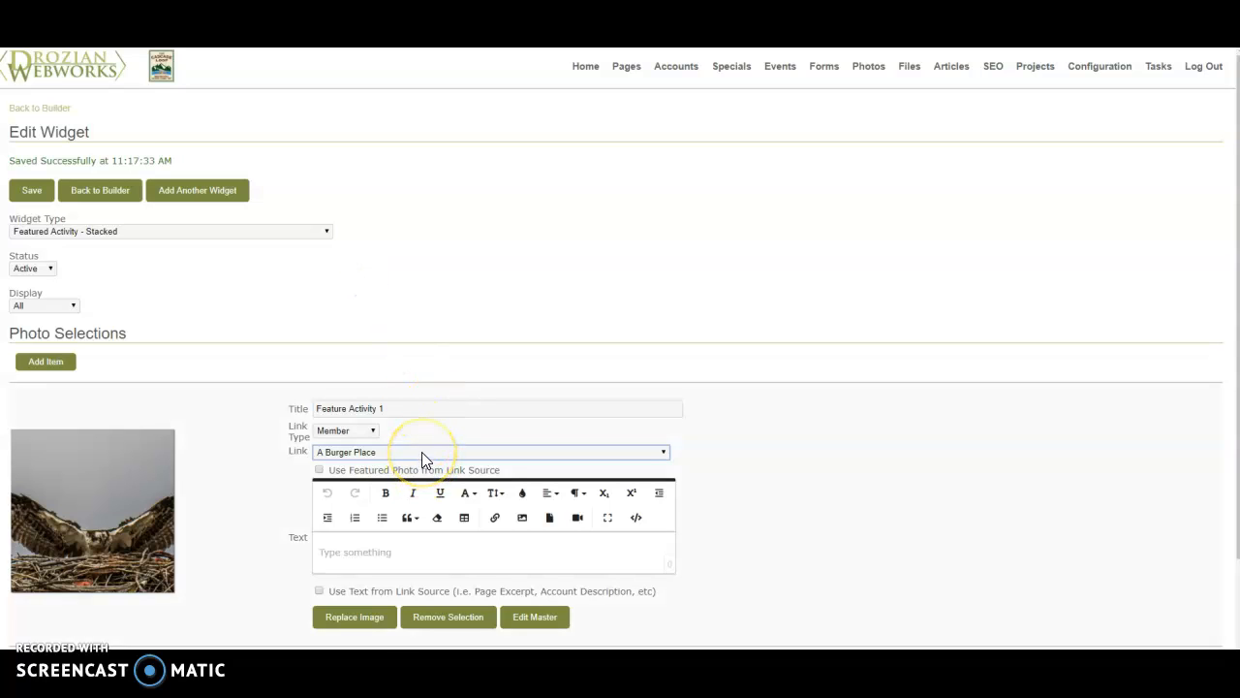
scroll(422, 452, down, 1)
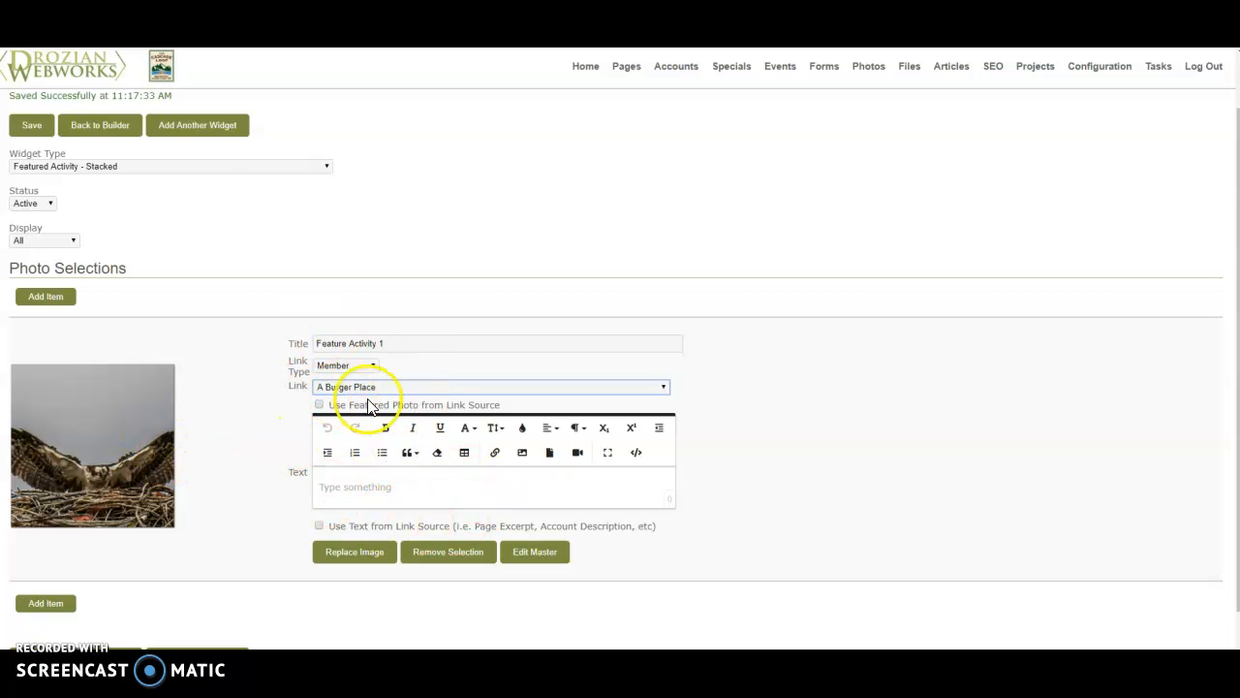
scroll(407, 504, down, 1)
click(31, 613)
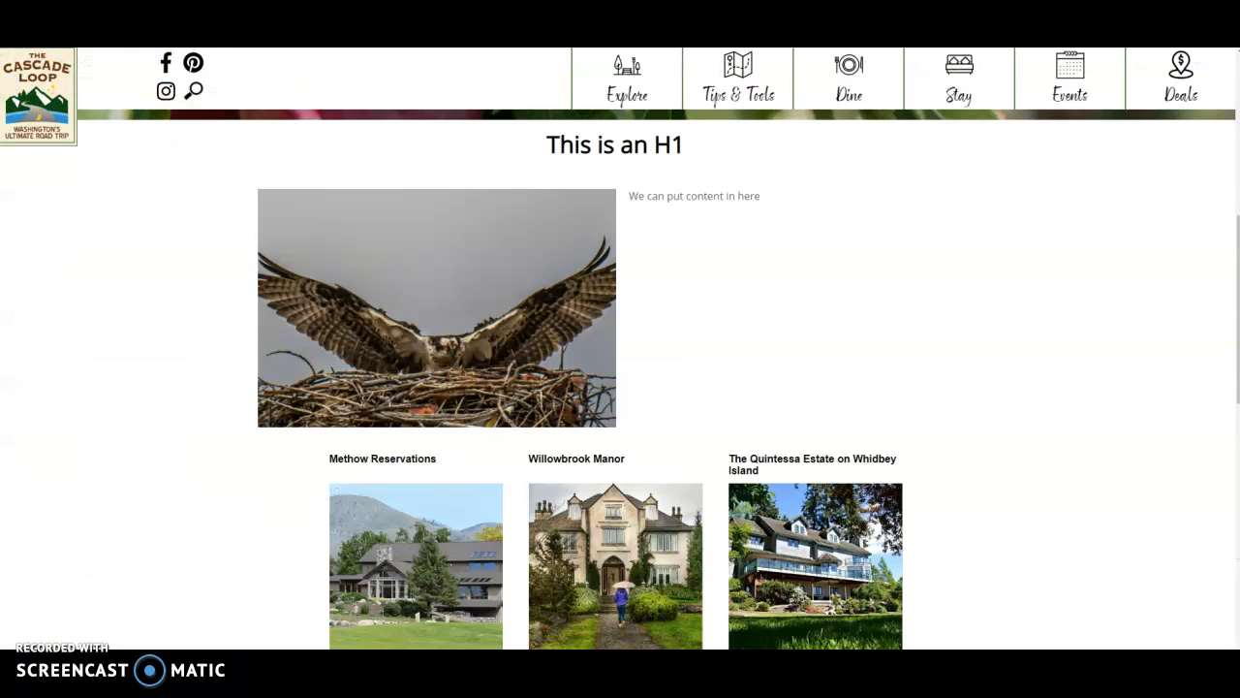
- Examine the Feature Activity 1 block near the end of the live page
scroll(535, 334, down, 5)
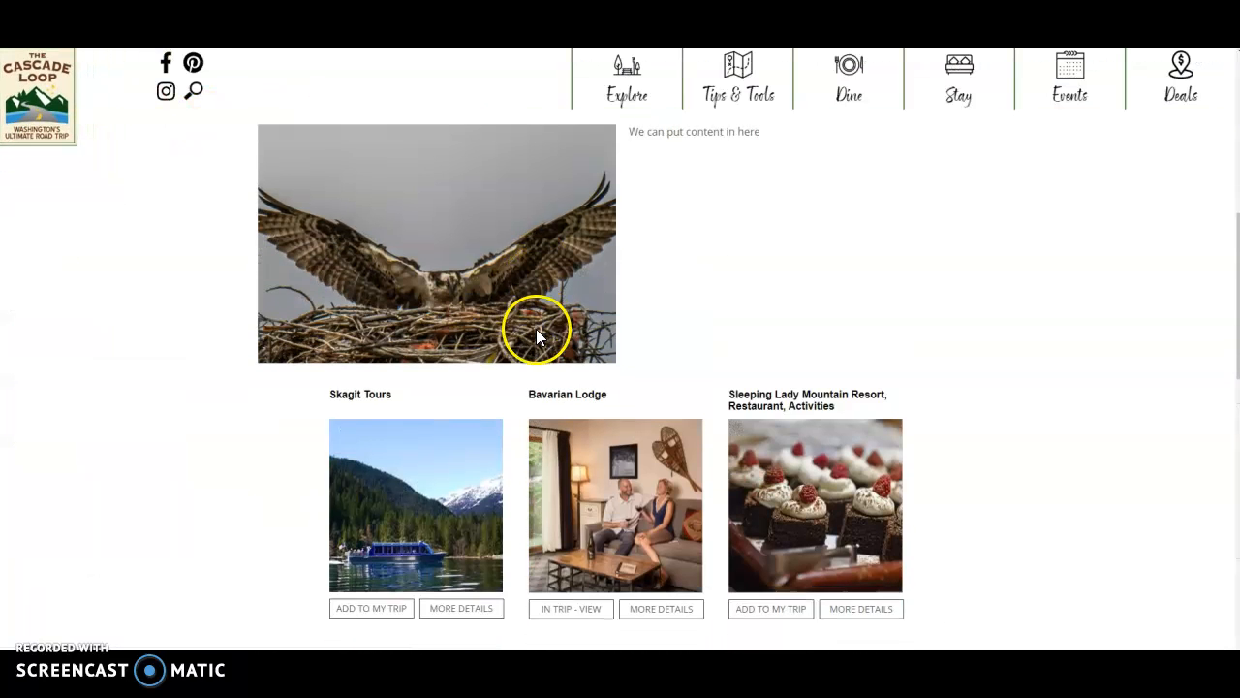
scroll(538, 335, down, 5)
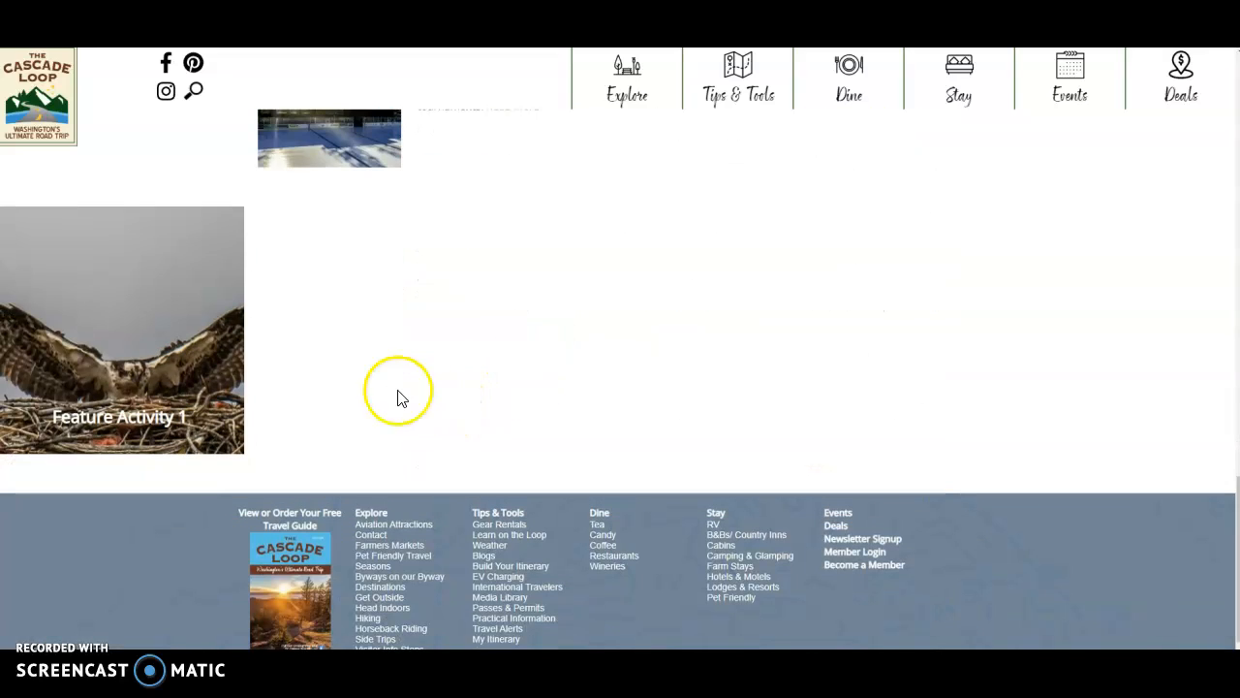
mouse_move(171, 393)
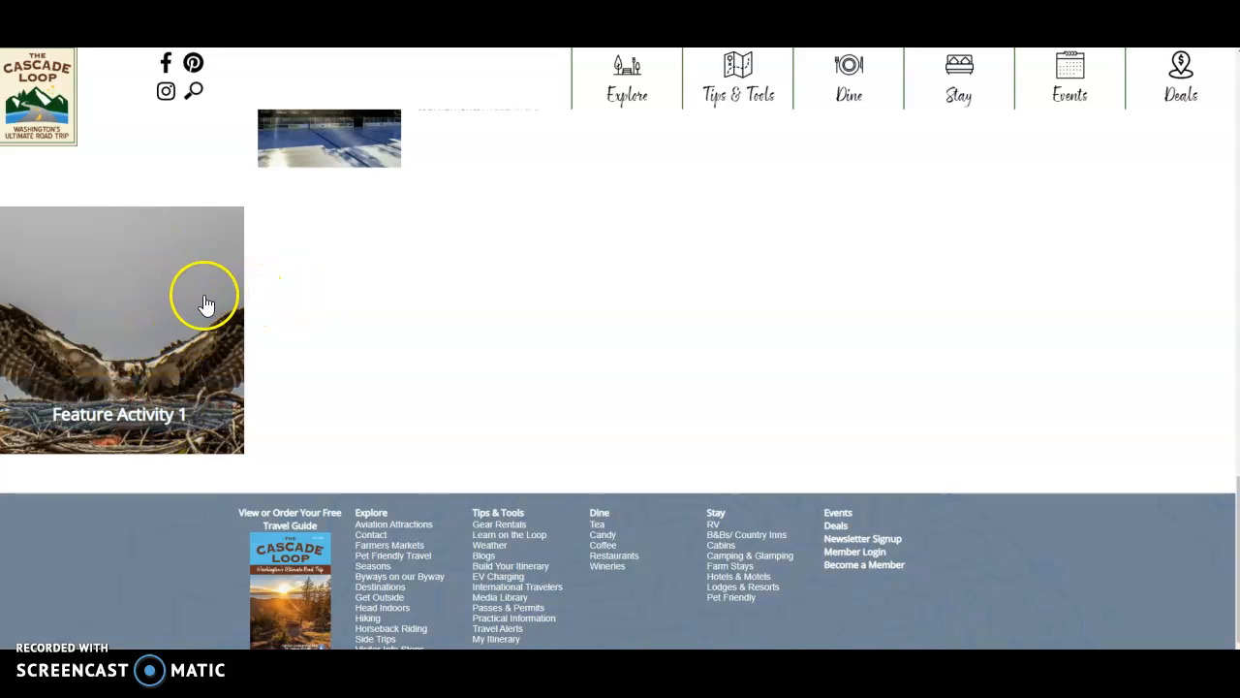
mouse_move(849, 83)
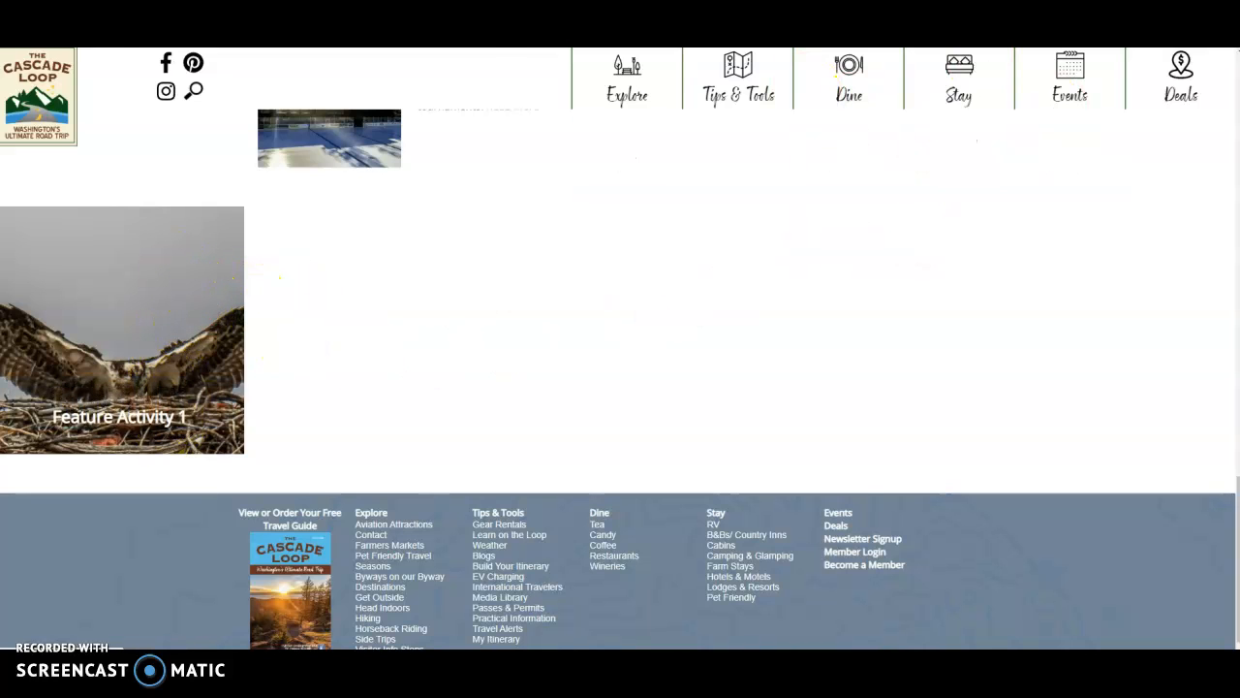
- Return to the widget editor and add a second, empty item to the widget
key(ctrl+shift+Tab)
scroll(506, 302, down, 2)
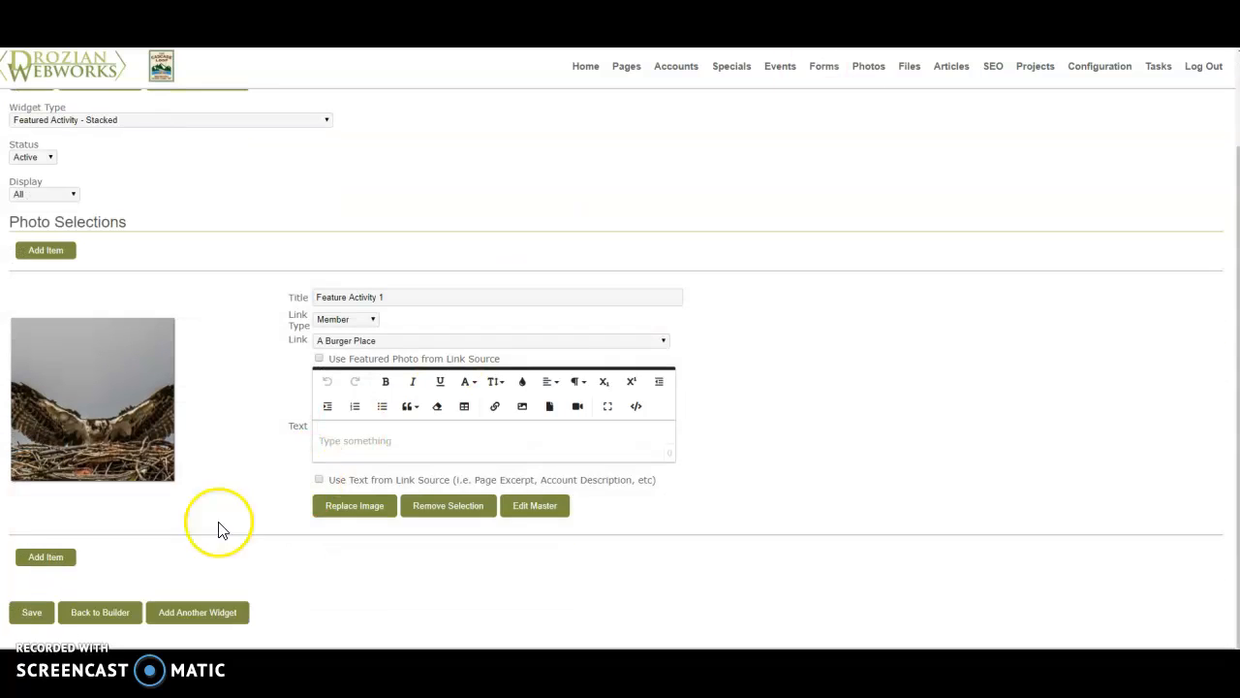
click(49, 560)
click(564, 386)
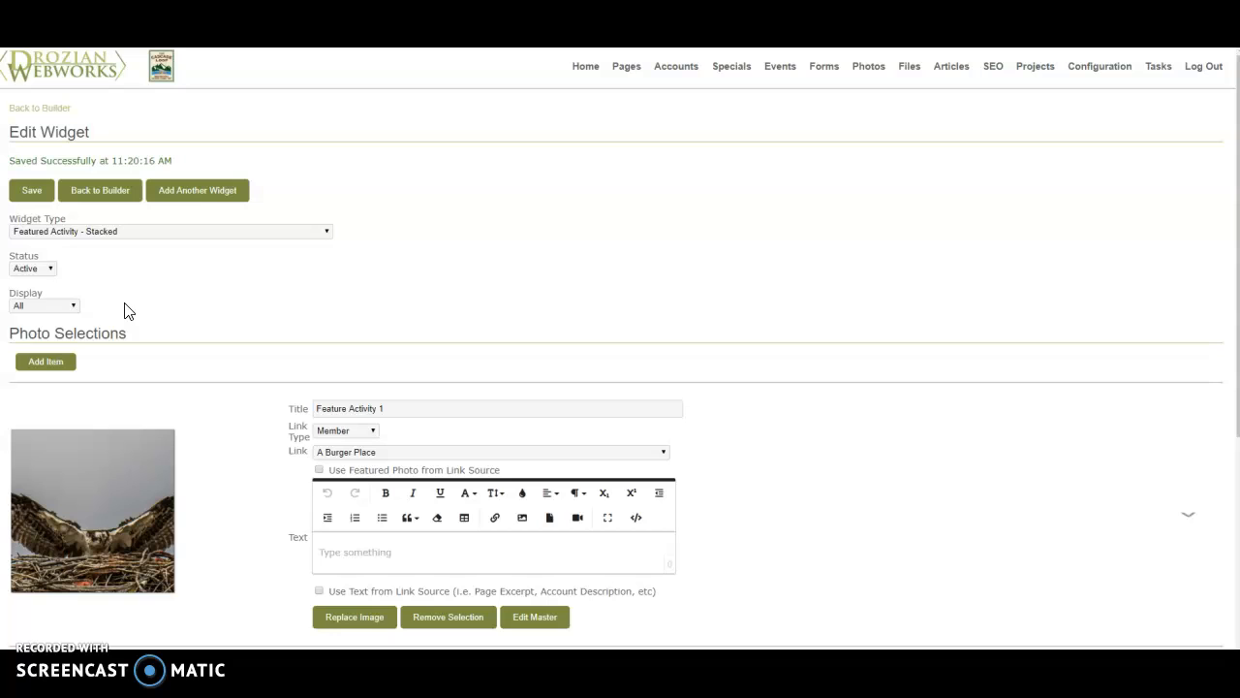
scroll(197, 410, down, 2)
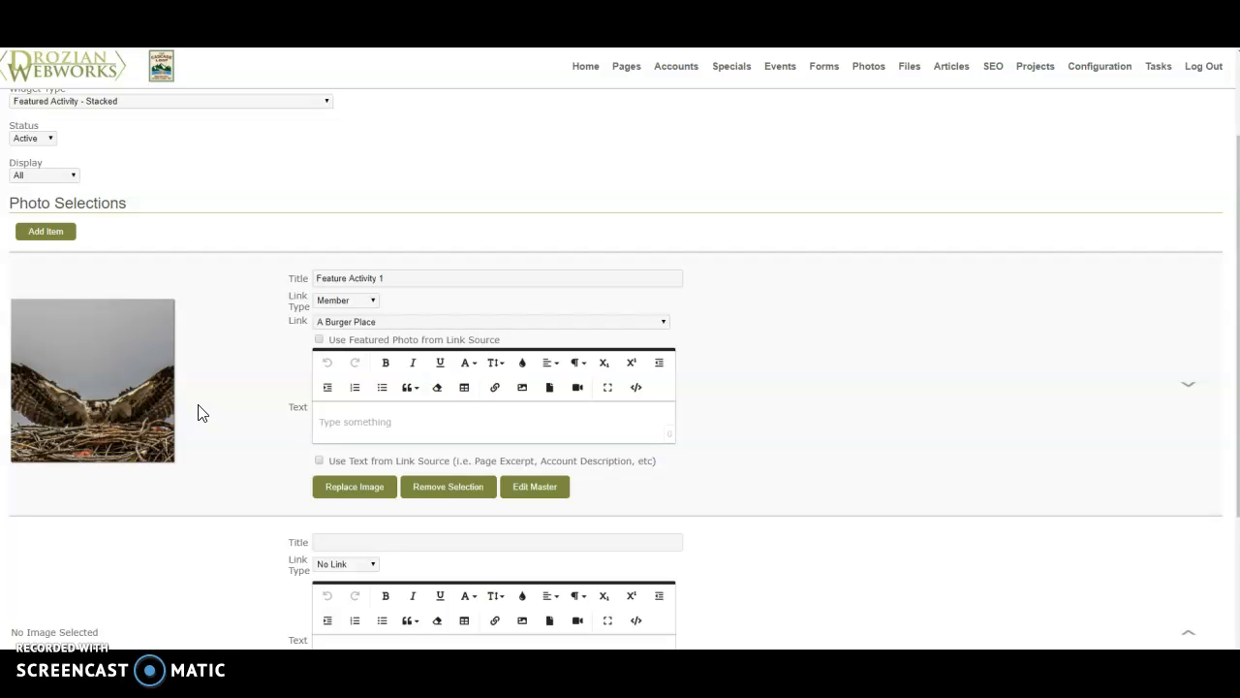
scroll(196, 413, down, 2)
click(210, 385)
click(215, 388)
scroll(215, 388, down, 2)
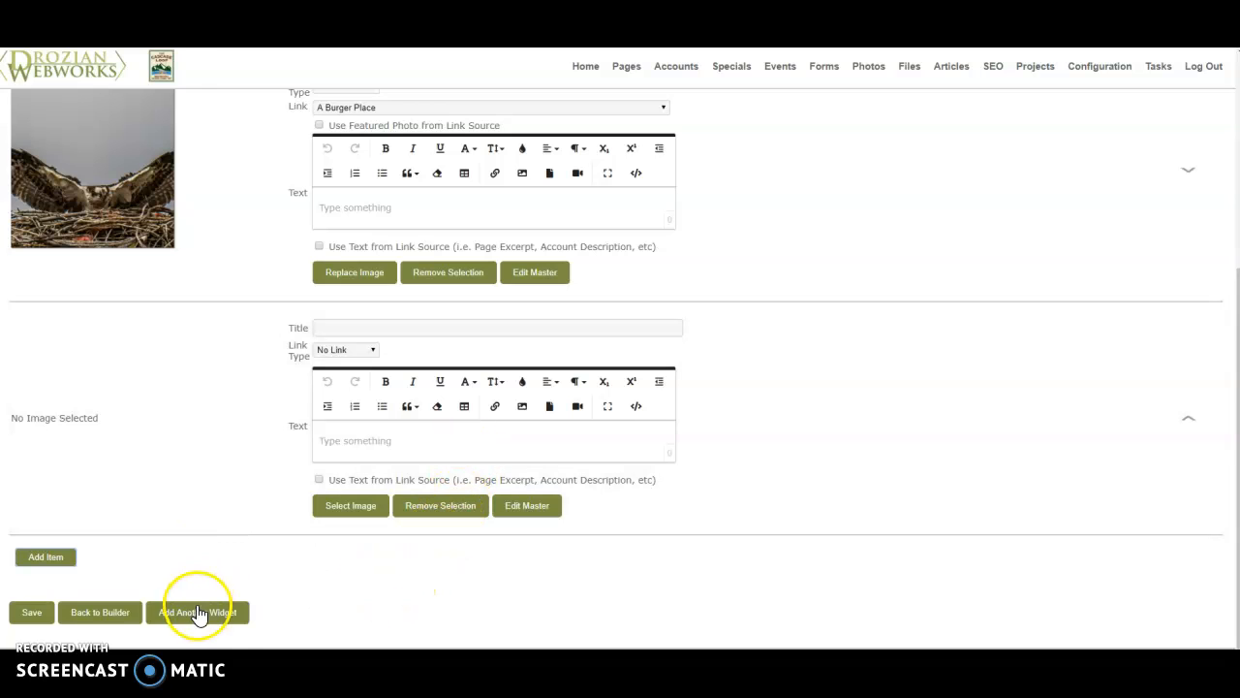
- Try Feature Blocks - Roller as the widget type and switch back to Featured Activity - Stacked
scroll(197, 612, up, 5)
click(155, 213)
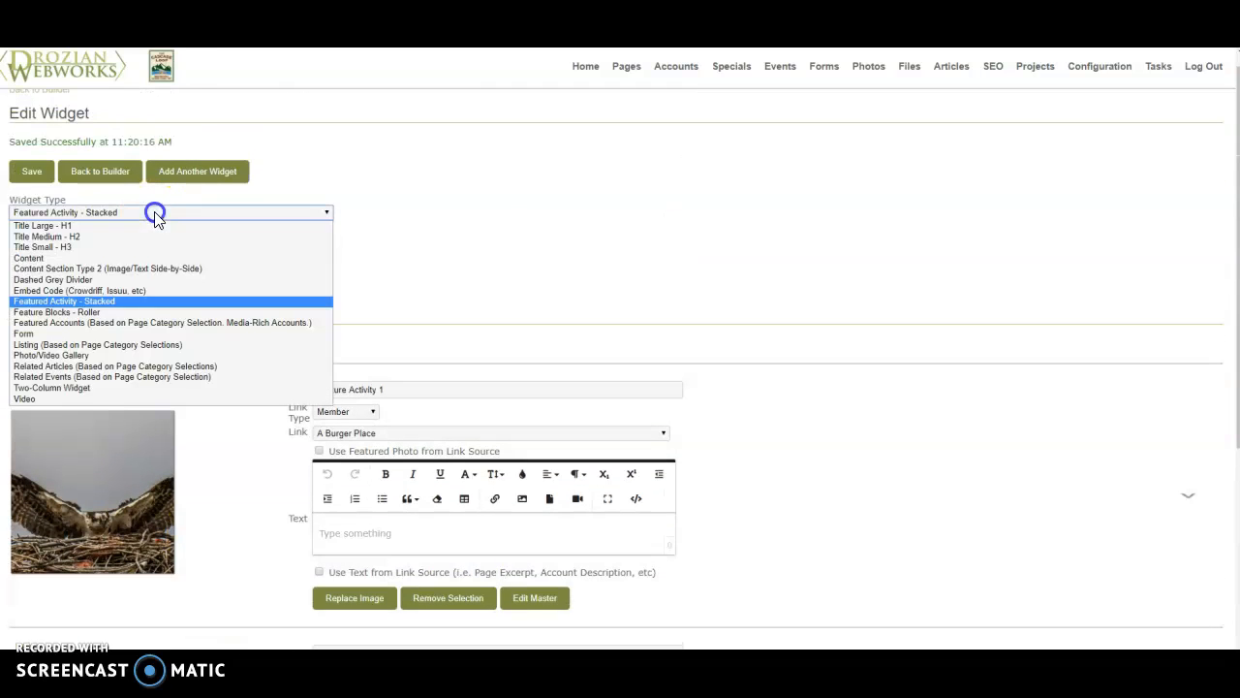
click(147, 312)
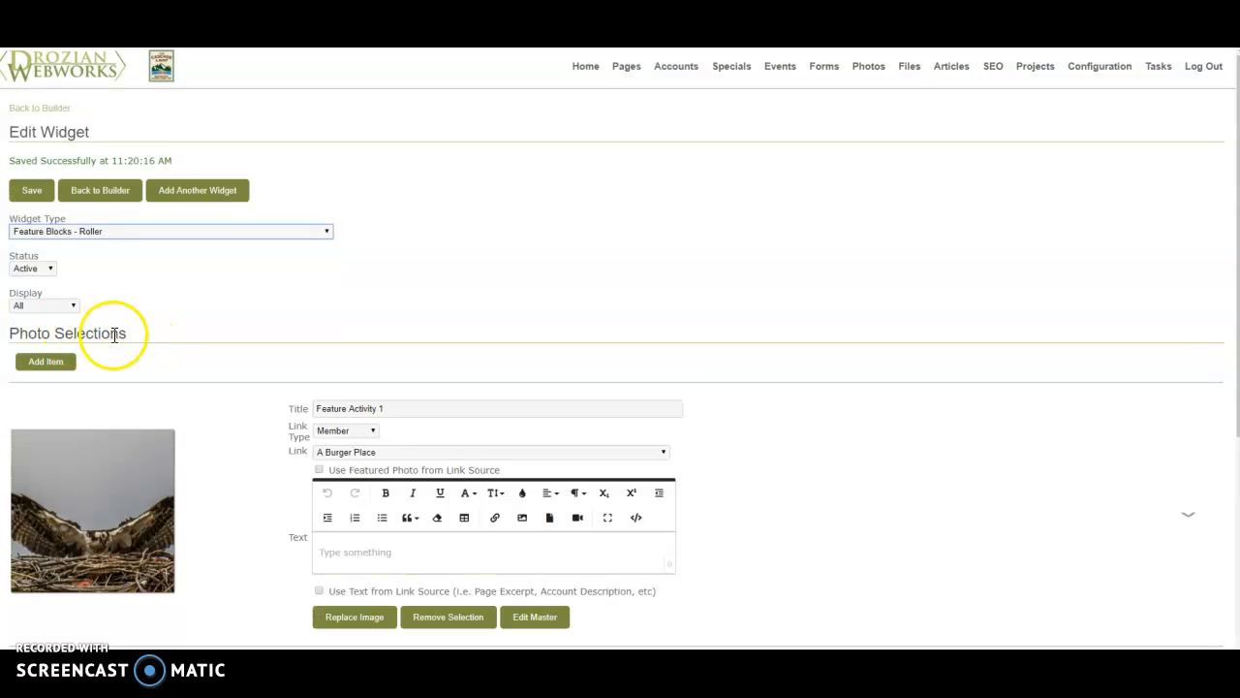
click(125, 232)
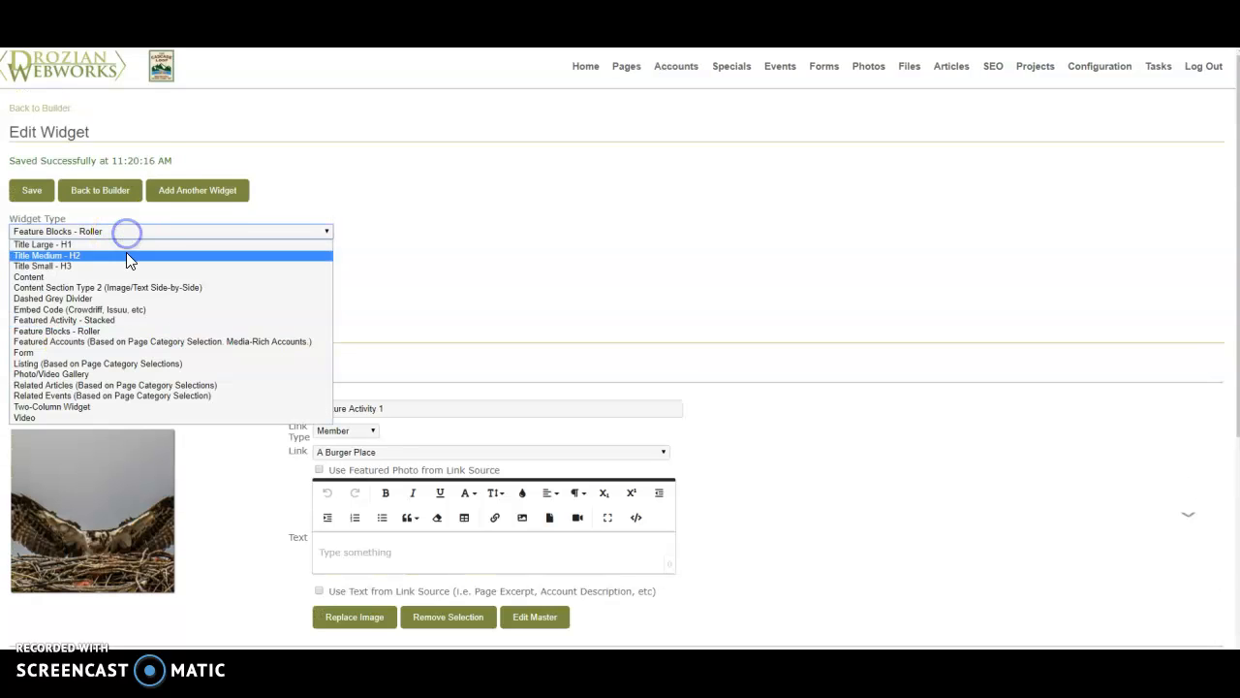
click(123, 321)
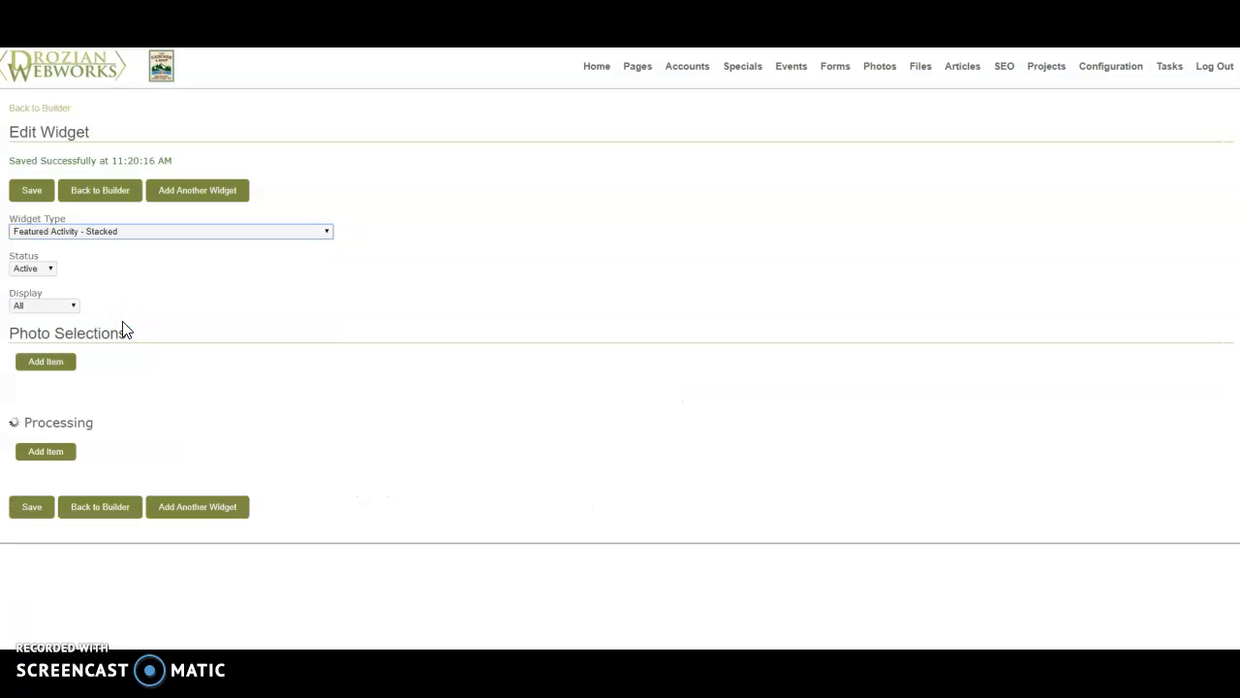
- Change the widget type to Feature Blocks - Roller and save the widget
click(133, 237)
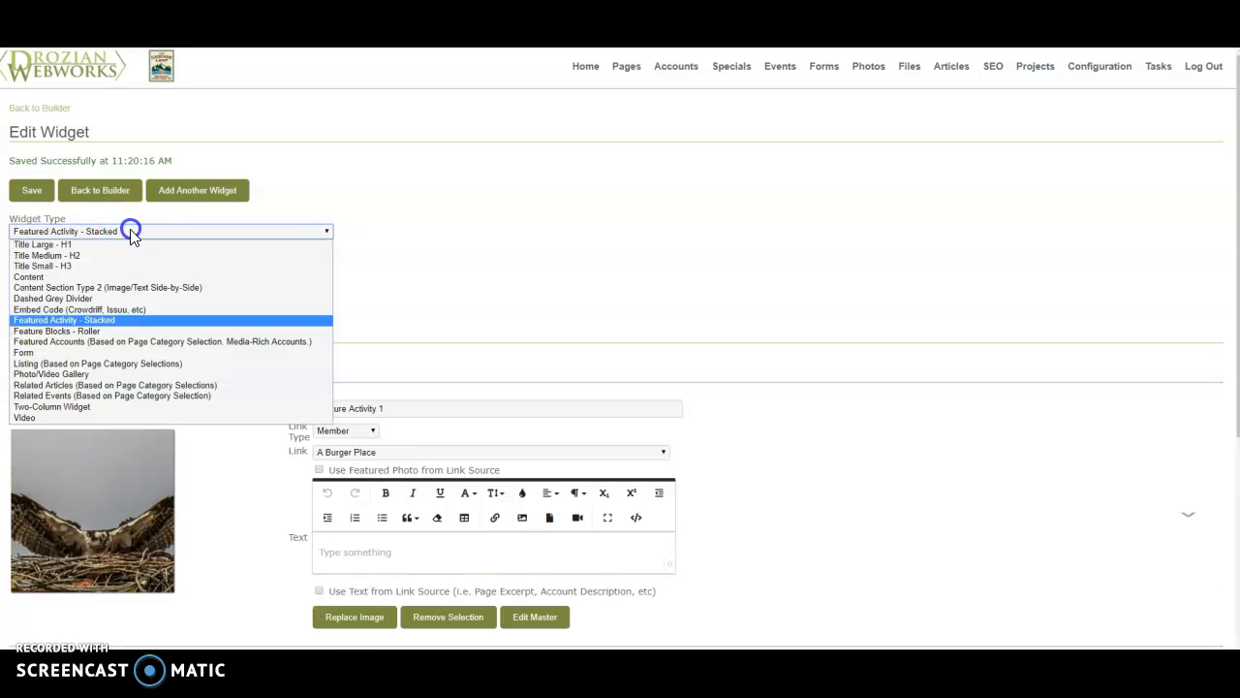
click(126, 339)
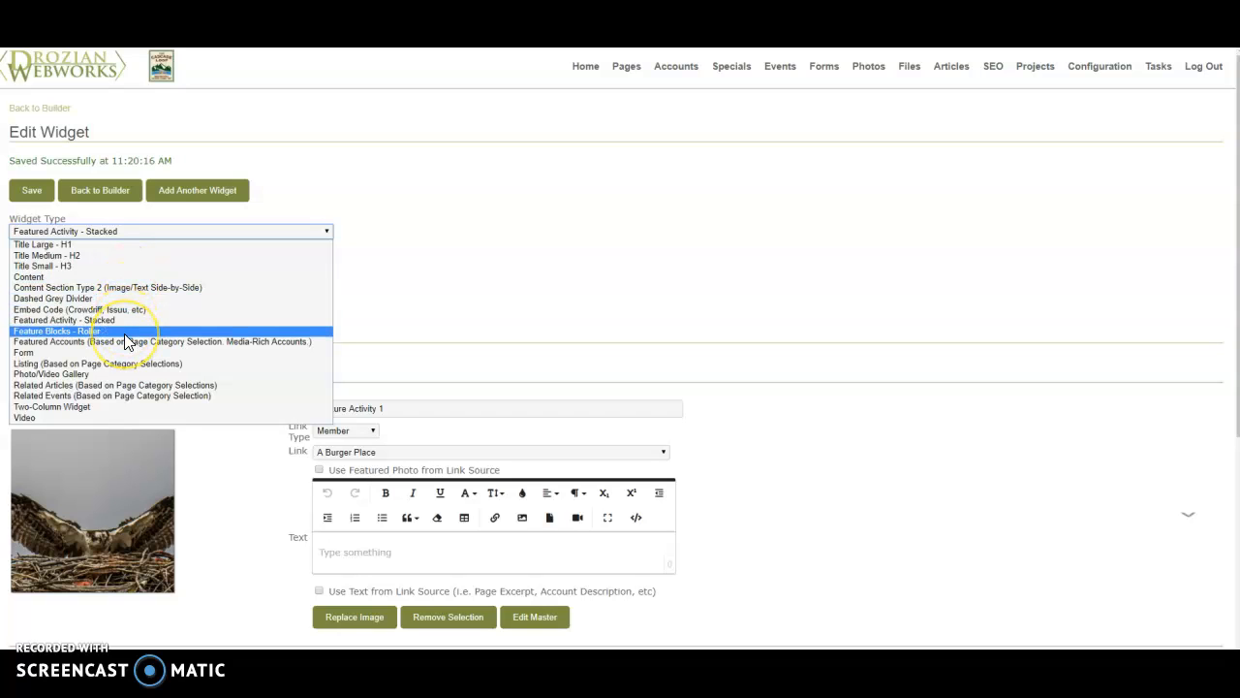
click(126, 341)
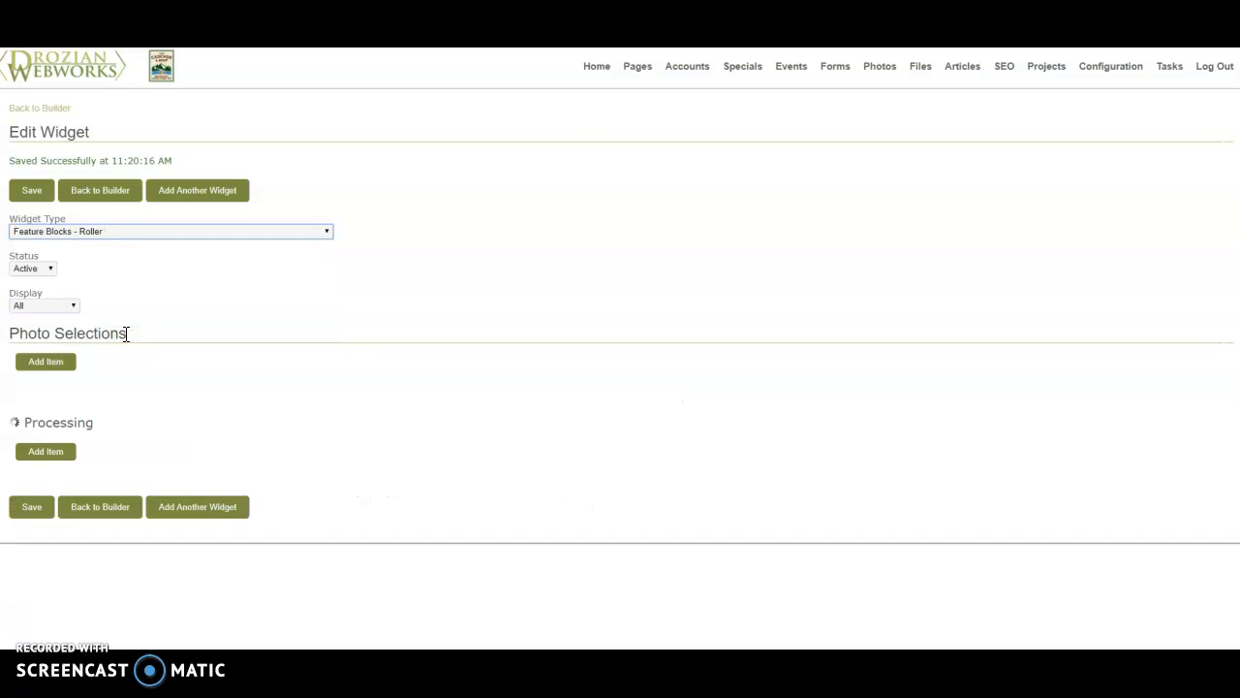
scroll(194, 329, down, 3)
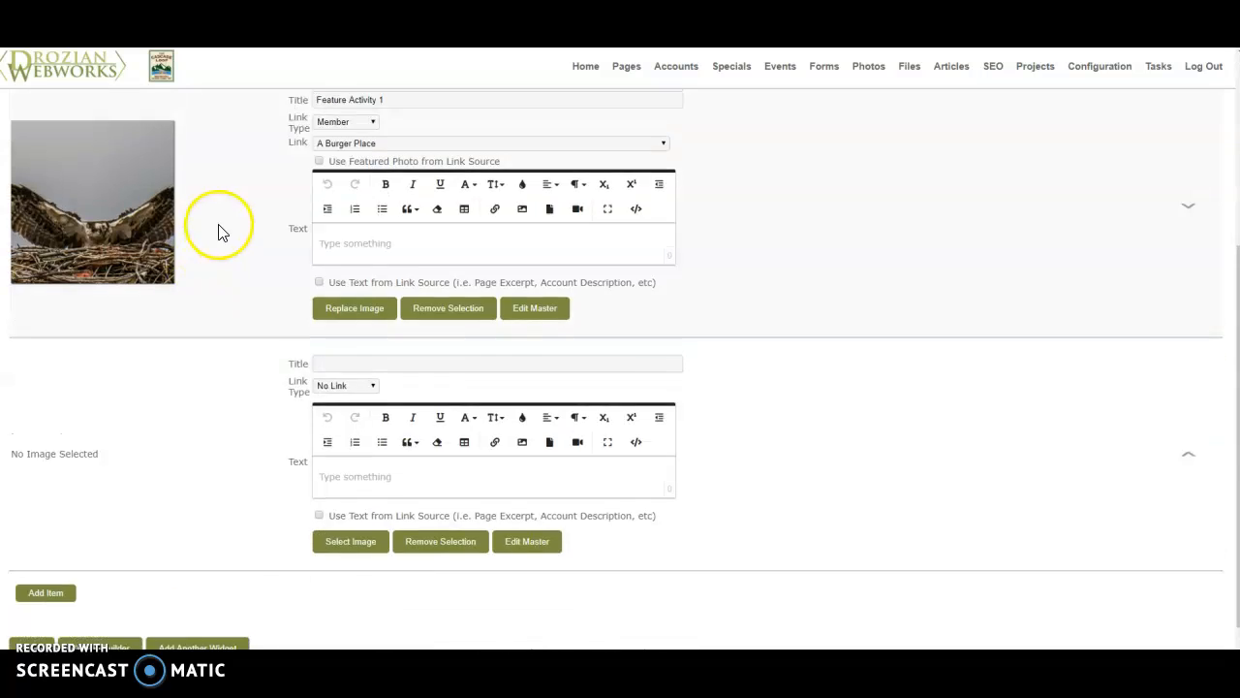
scroll(218, 232, up, 3)
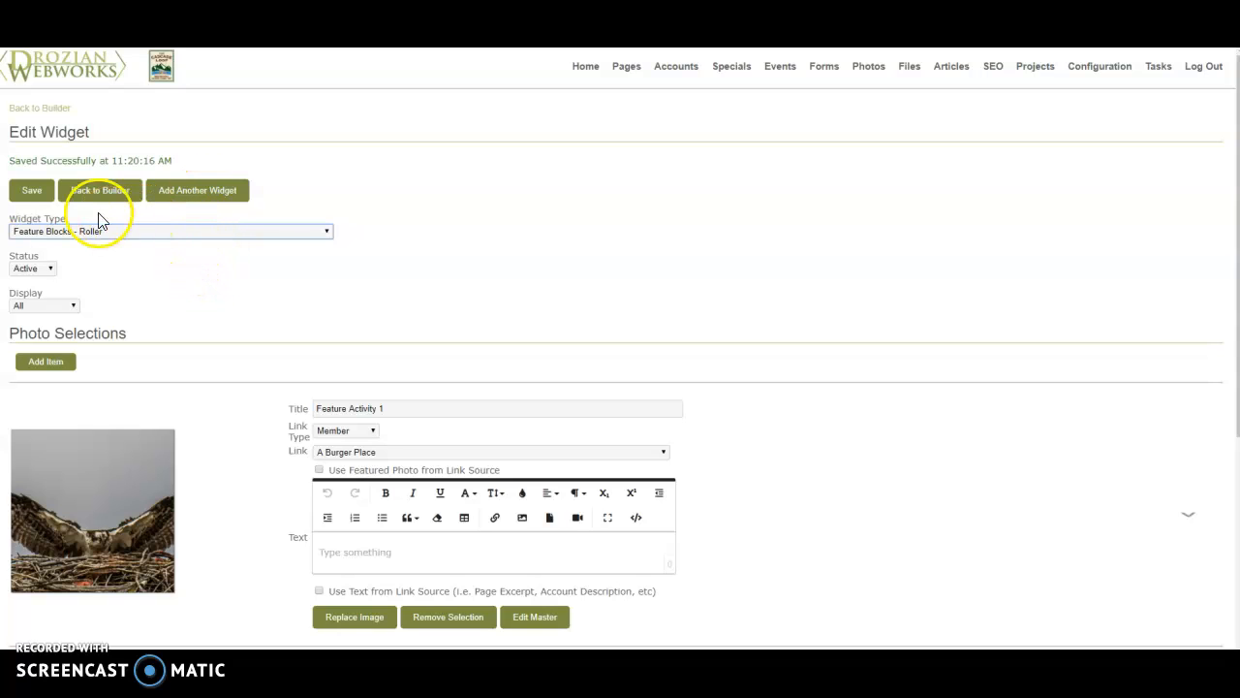
click(32, 190)
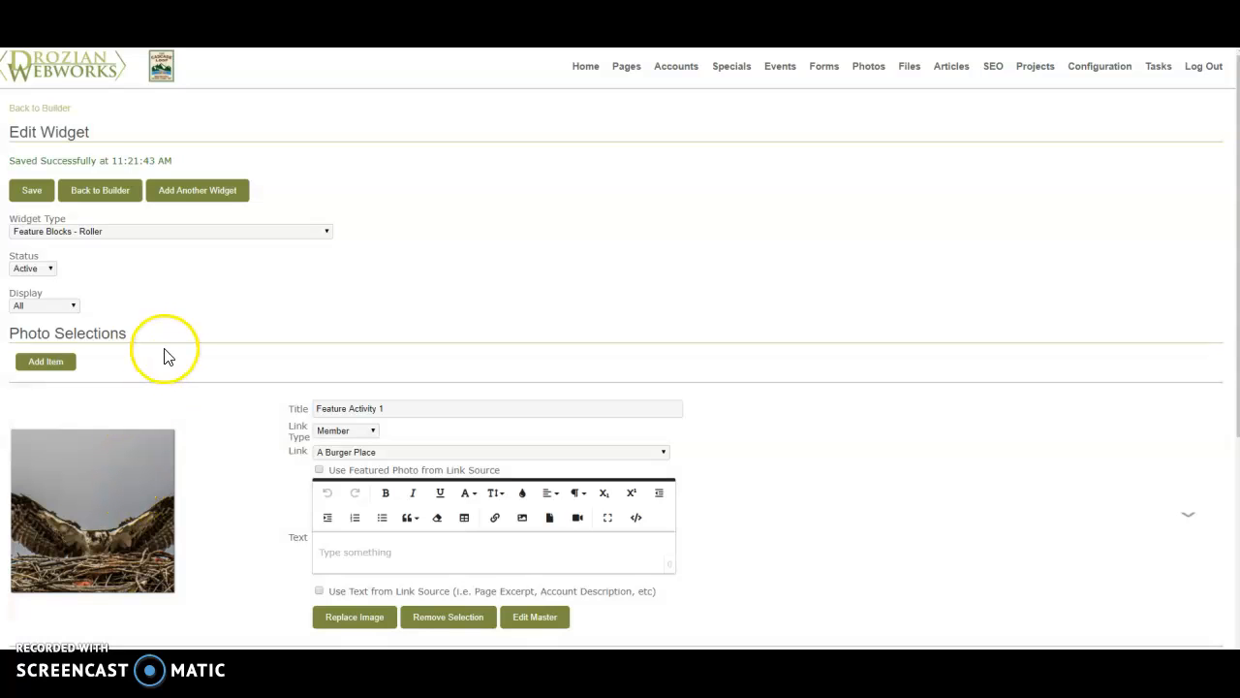
- Add another widget of type Form that displays the Contact Us form, and save it
click(198, 208)
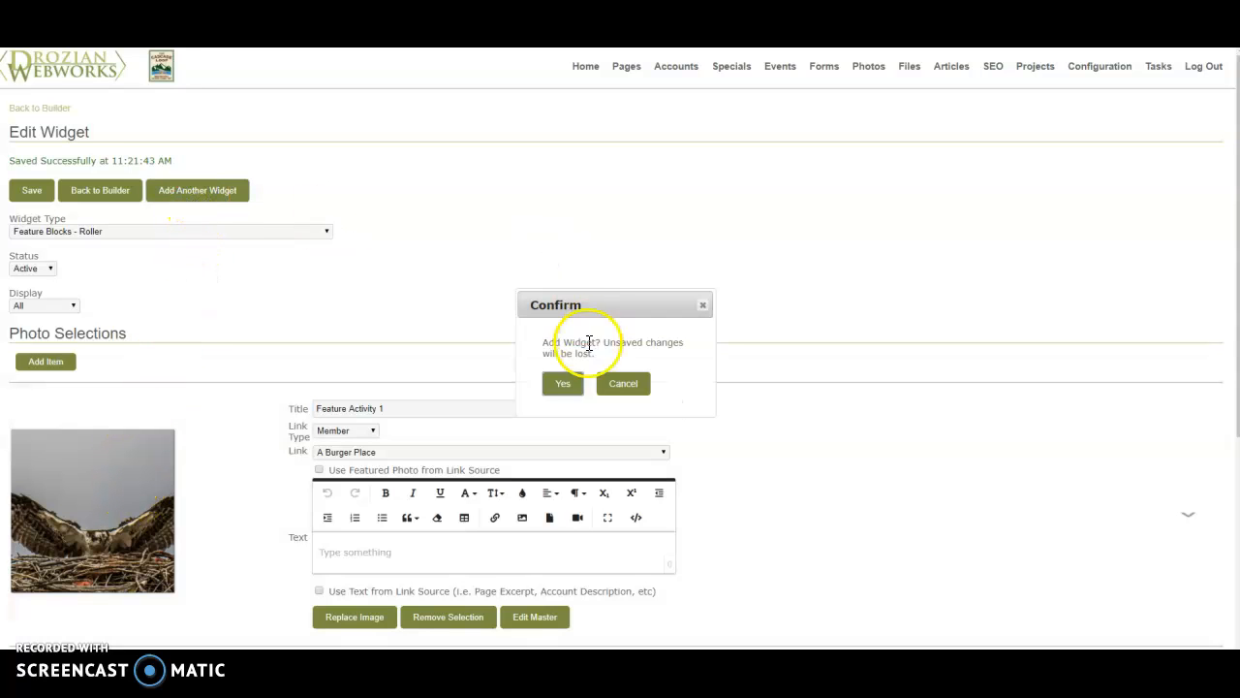
click(566, 383)
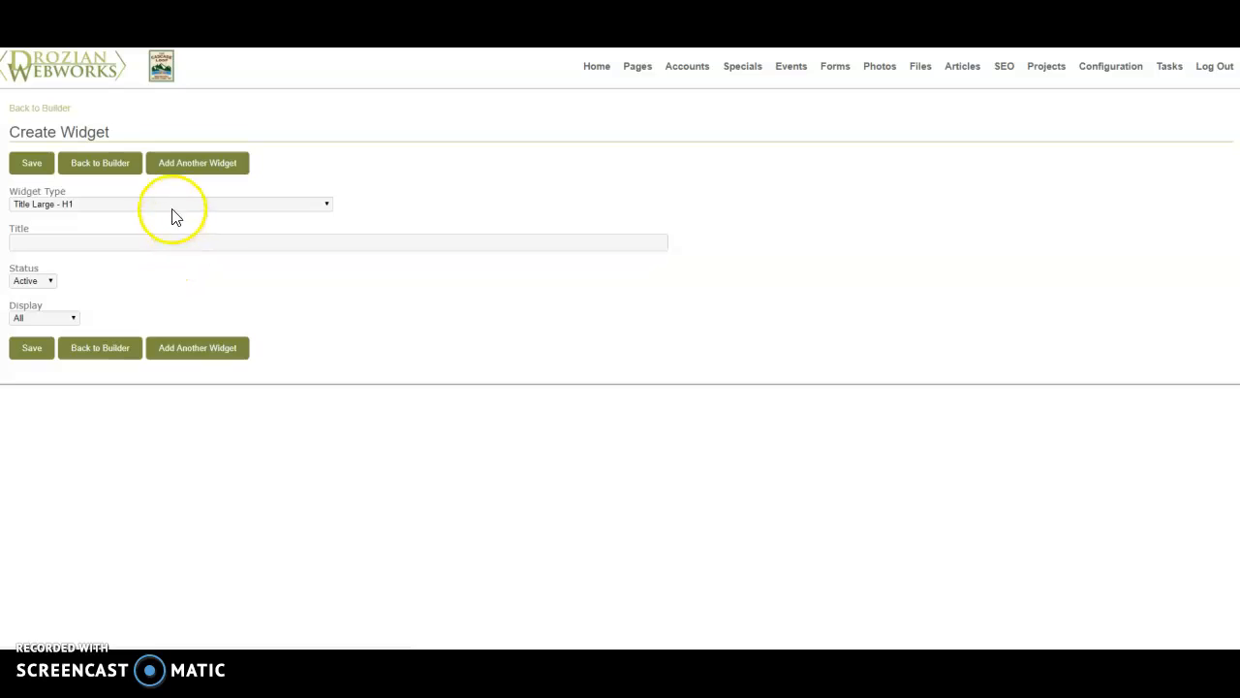
click(172, 204)
click(164, 305)
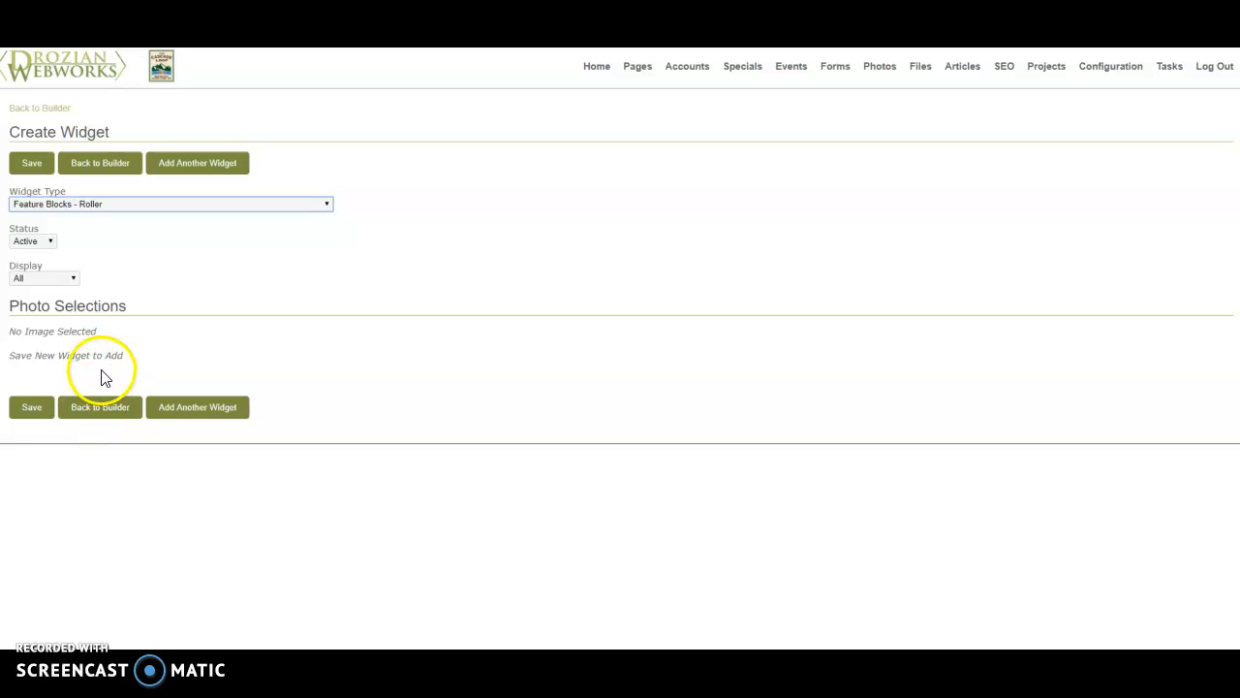
click(135, 206)
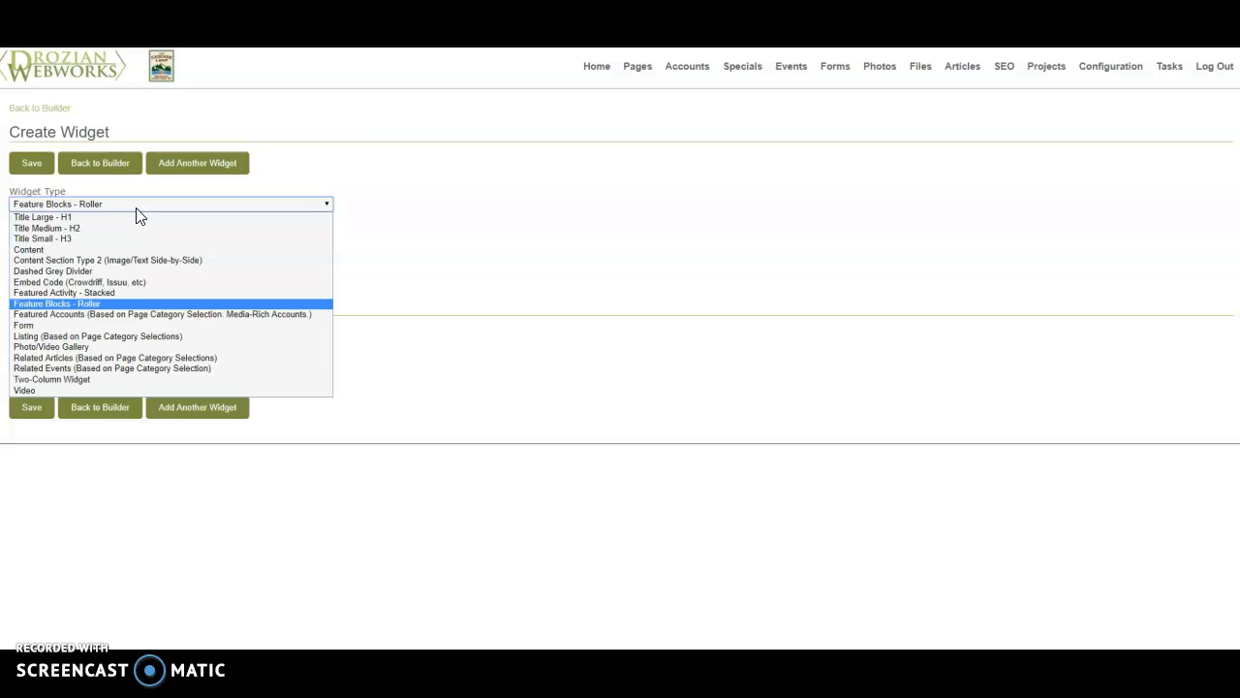
click(130, 325)
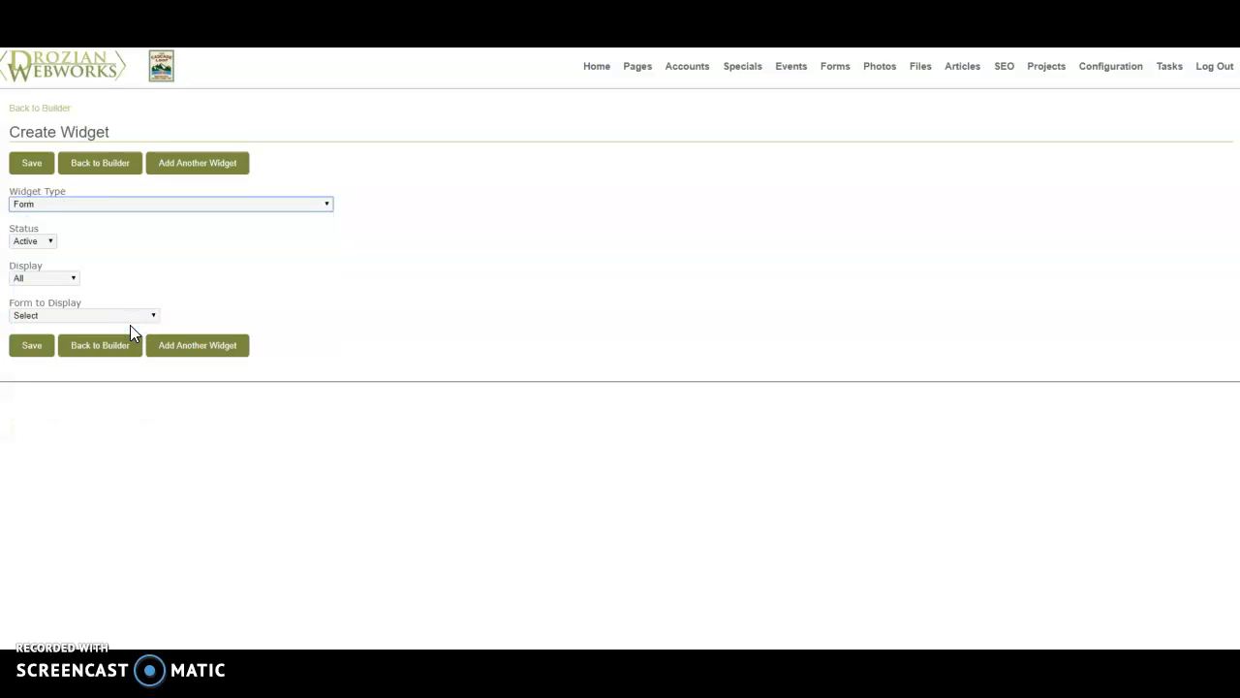
mouse_move(825, 68)
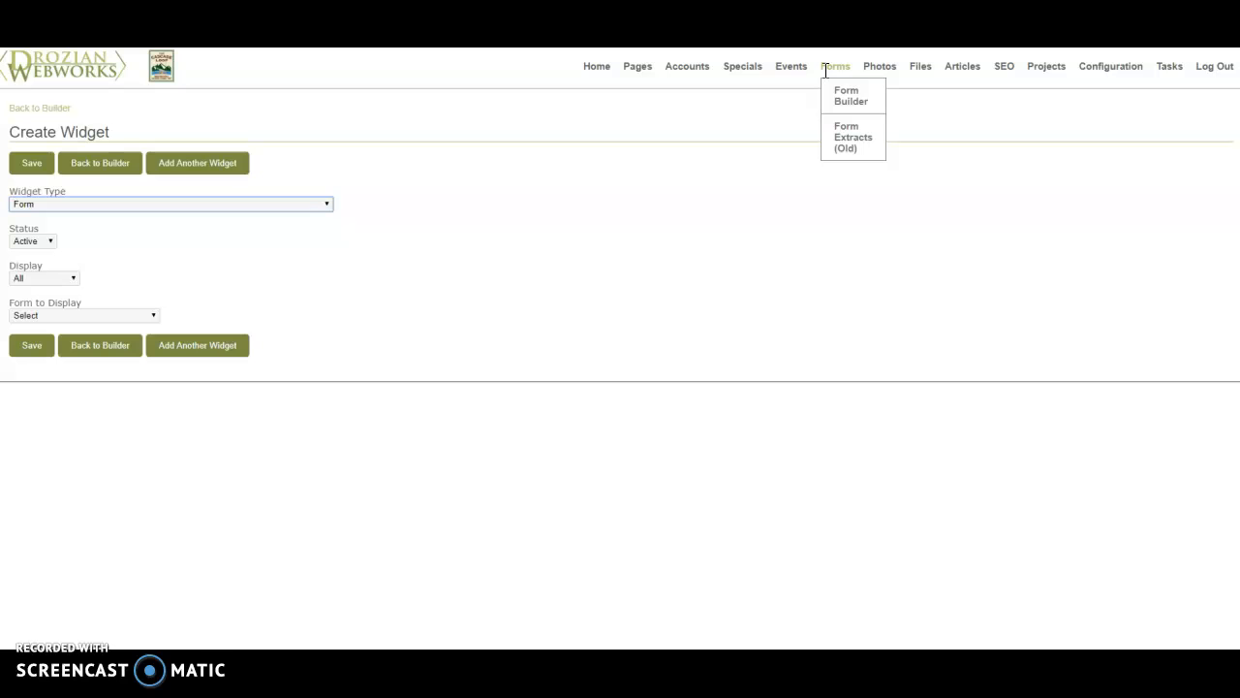
click(85, 317)
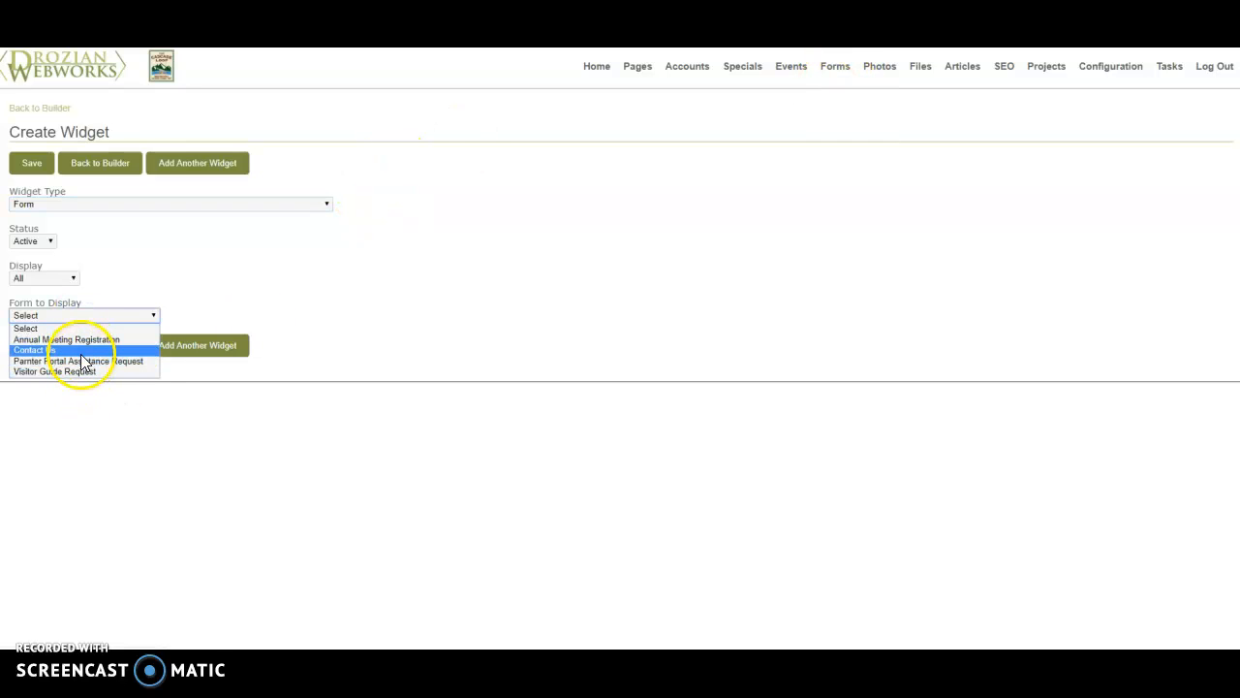
click(82, 353)
click(31, 349)
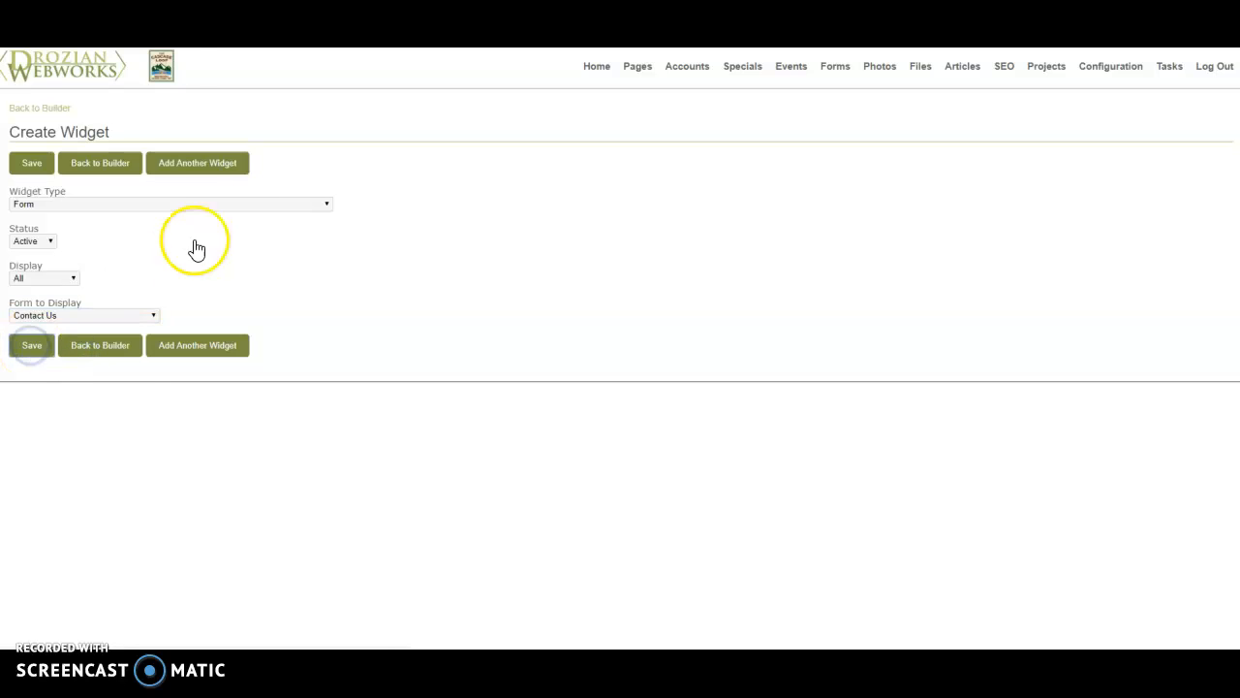
- Add another widget of type Photo/Video Gallery with no background color, and save it
click(204, 194)
click(559, 384)
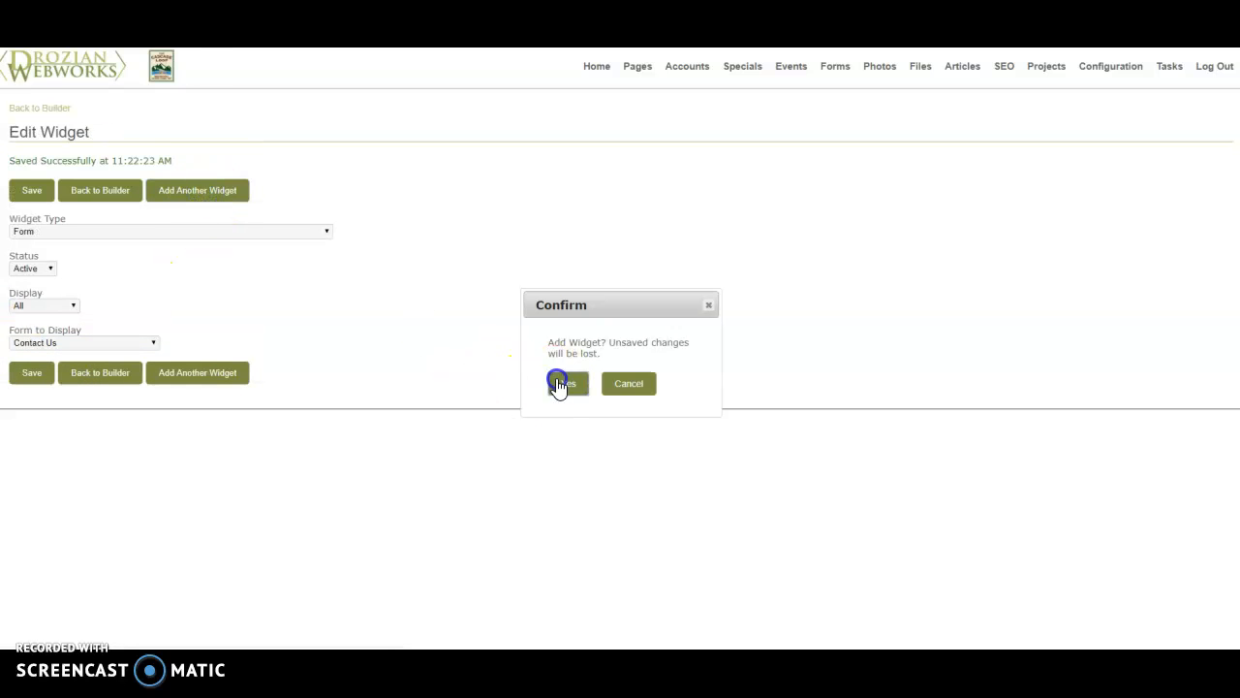
click(118, 204)
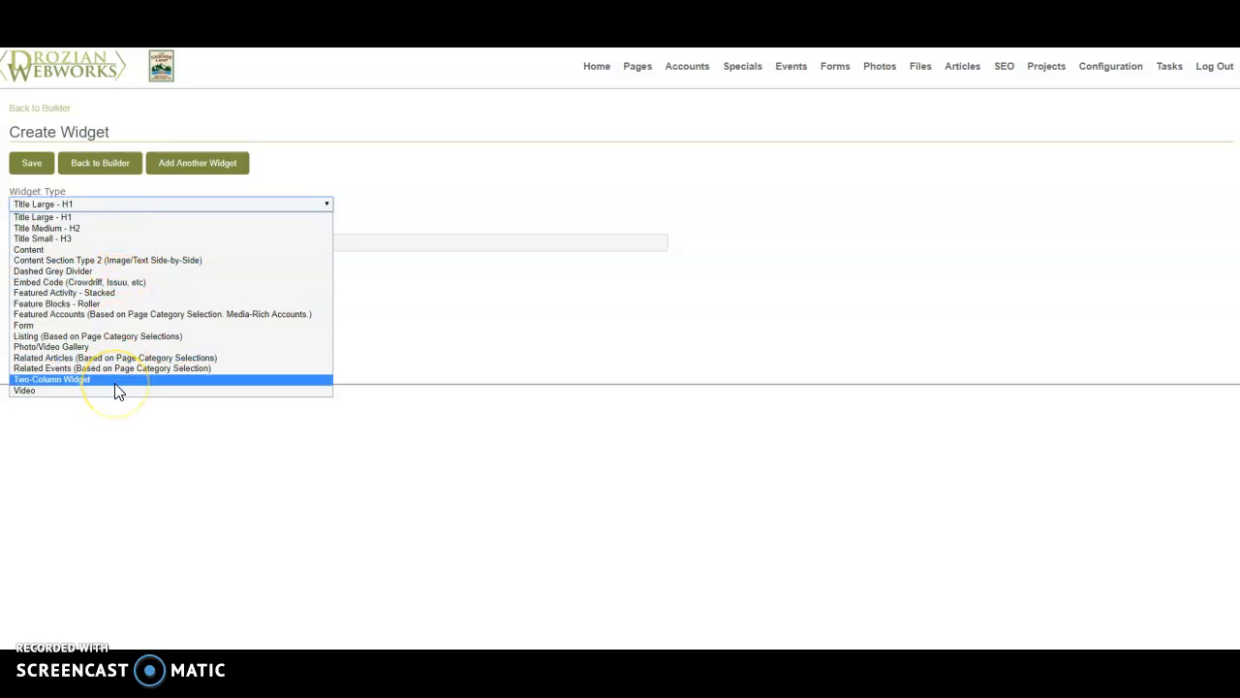
click(117, 346)
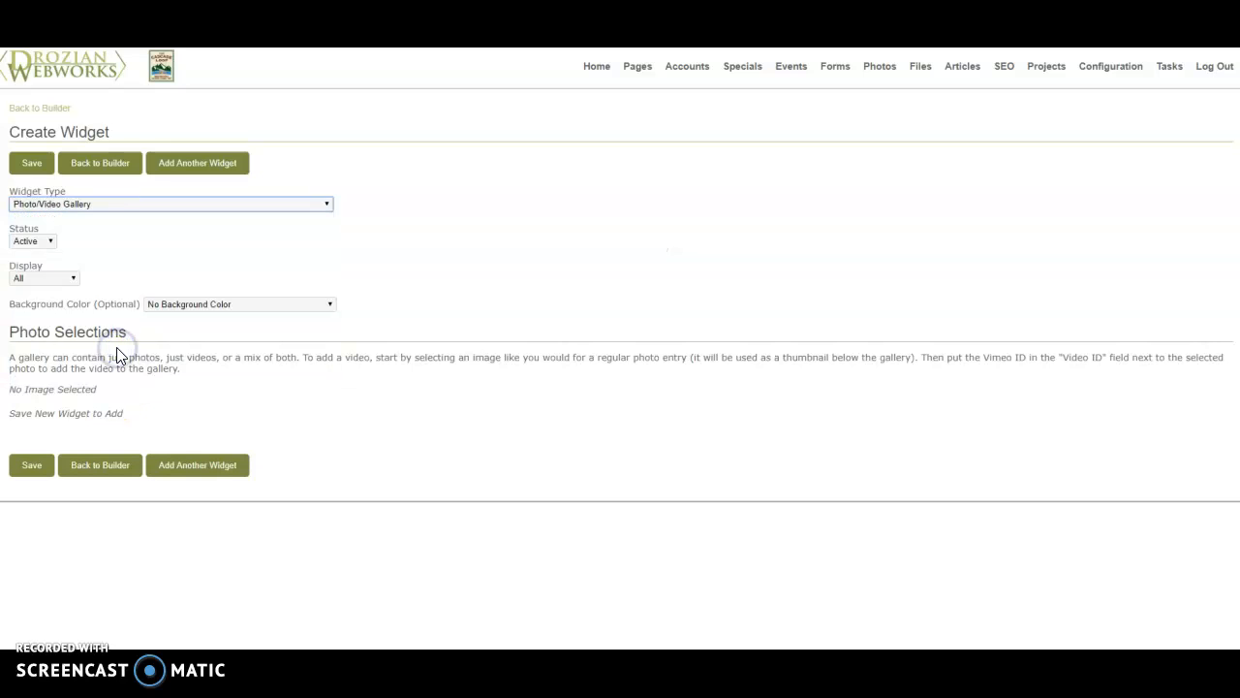
click(37, 470)
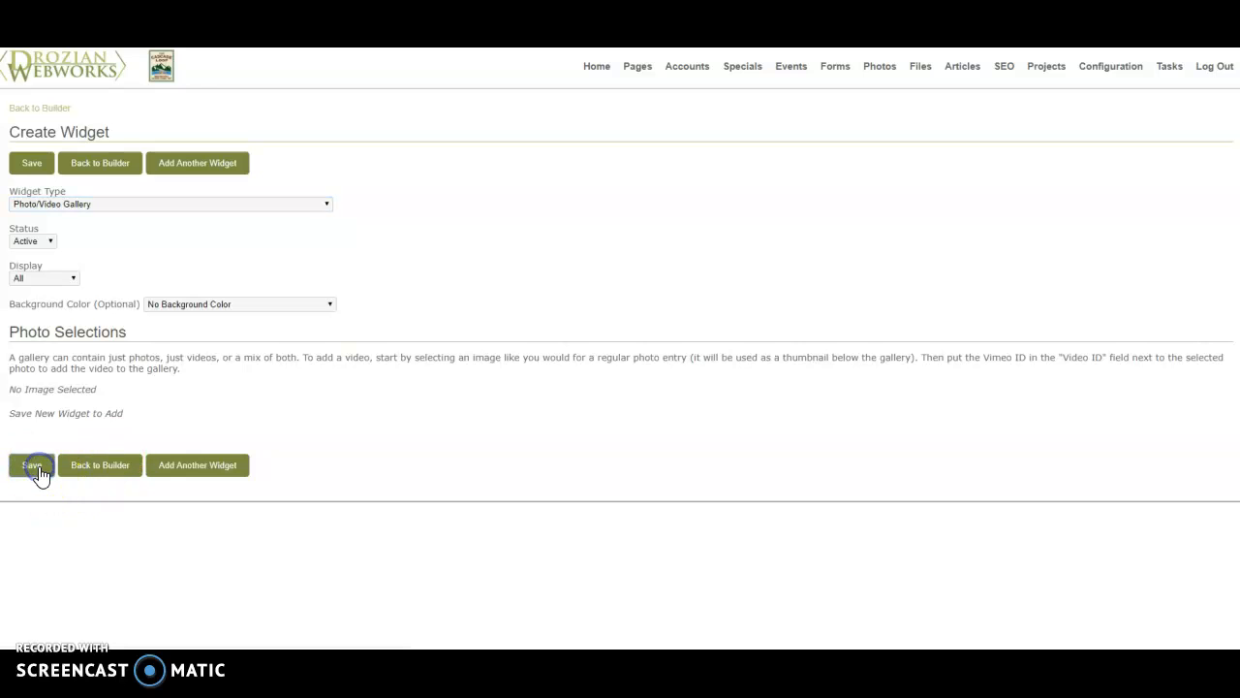
- Add a first item to the gallery's photo selections and go to its empty Video ID field
click(54, 423)
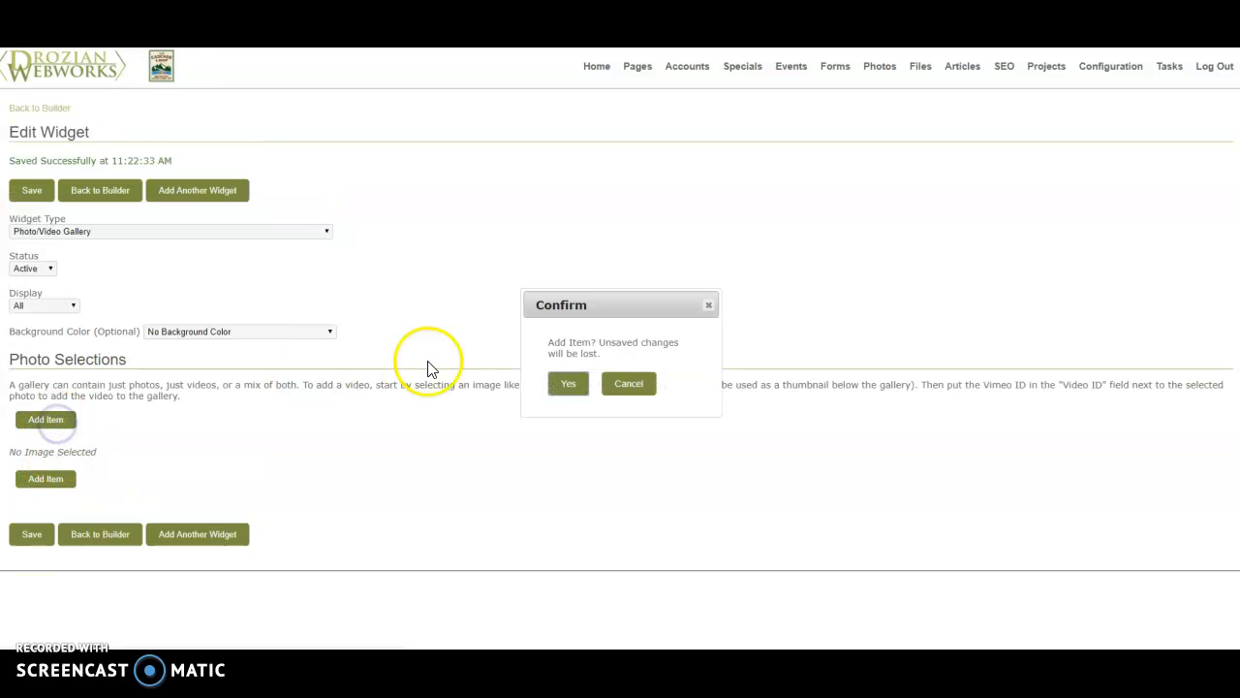
click(567, 384)
scroll(550, 390, down, 2)
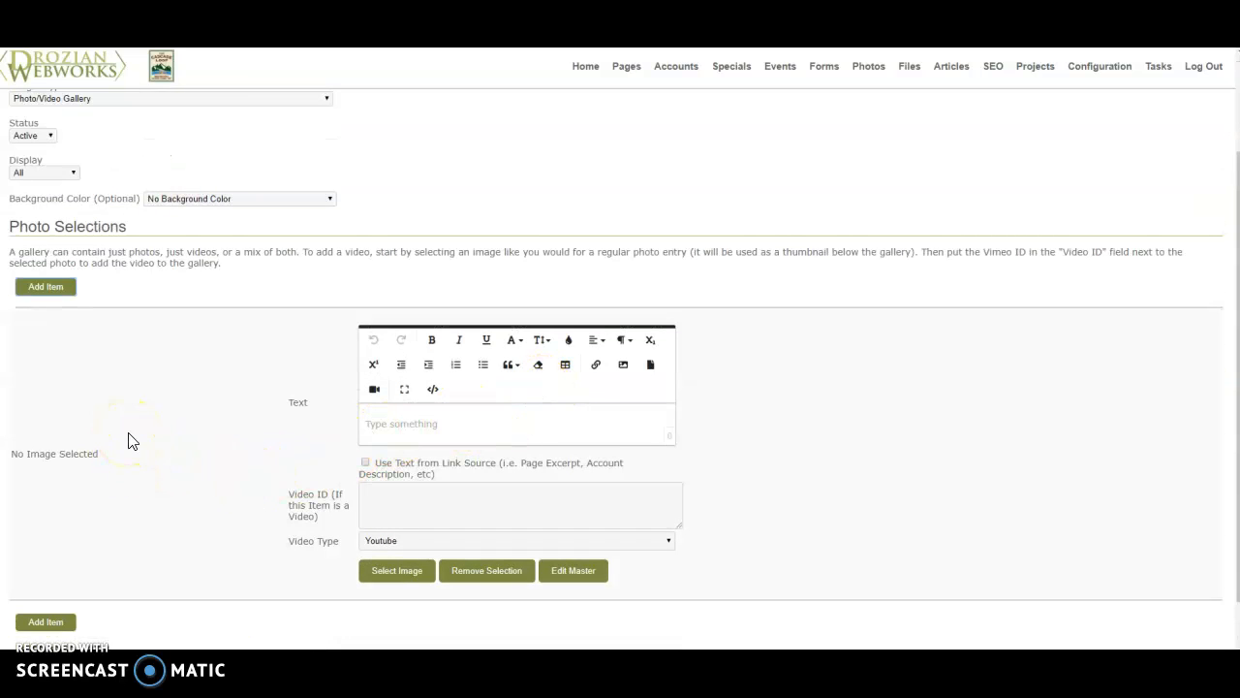
click(435, 512)
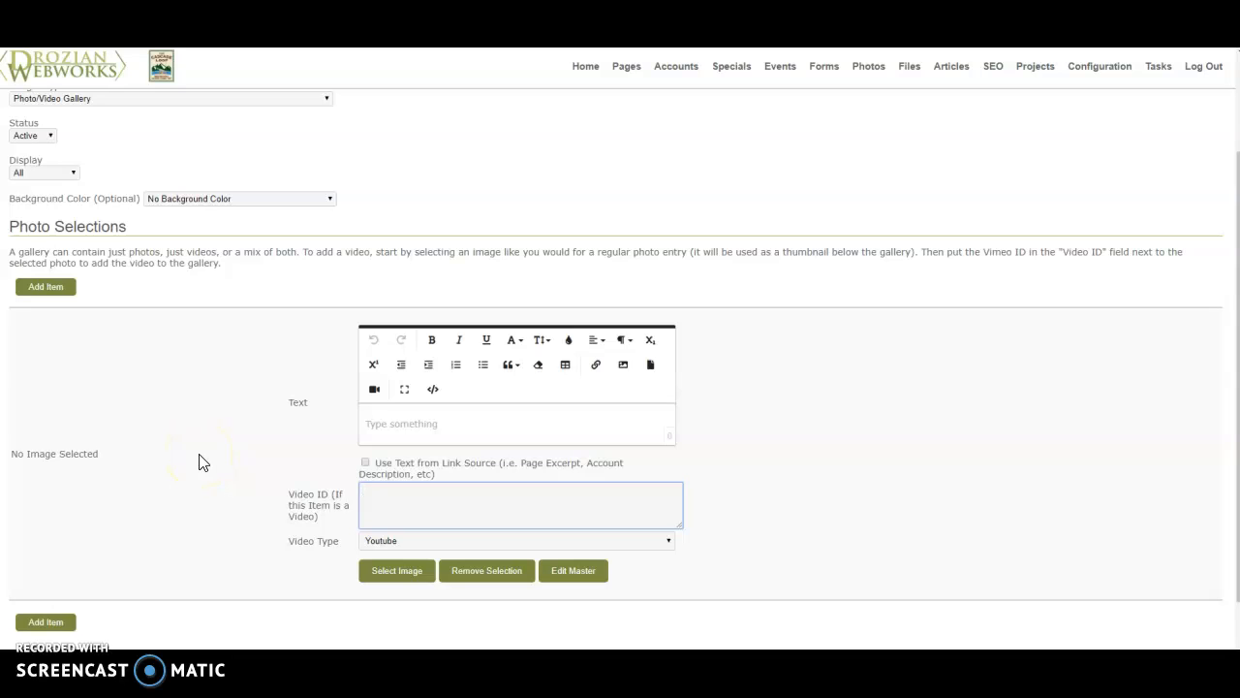
- Assign the deer photo 4280-dsc_5293.jpg from the photo library to the first gallery item
click(396, 578)
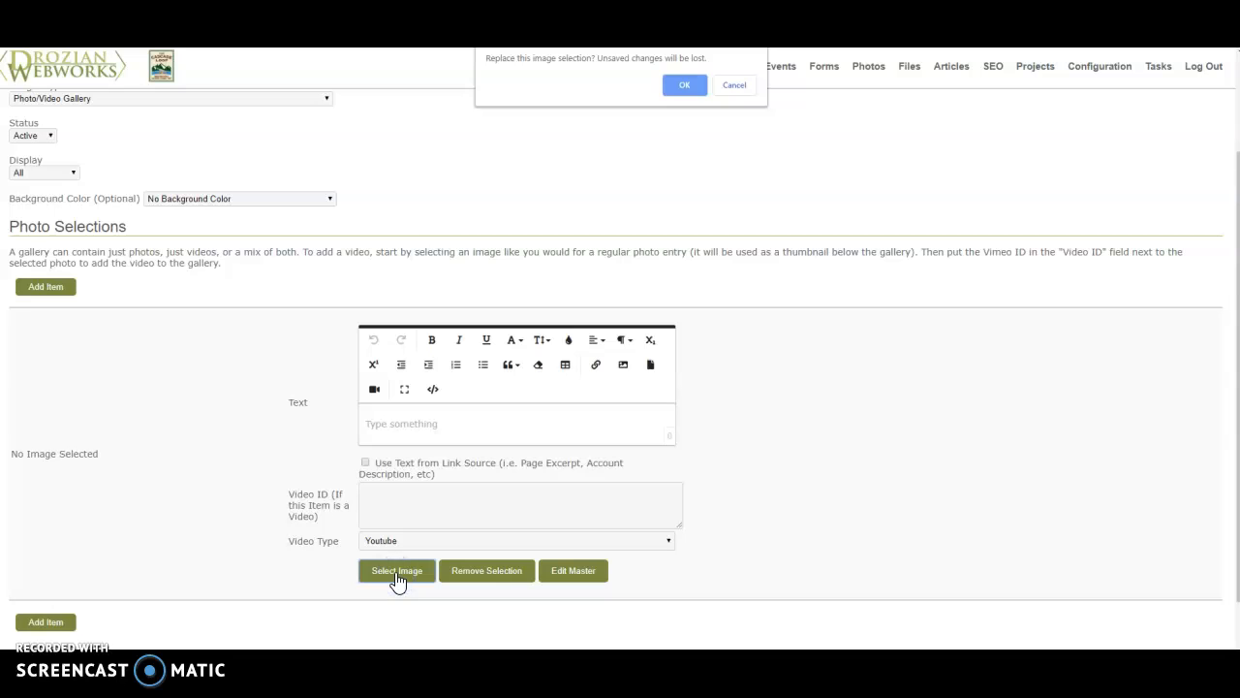
click(683, 84)
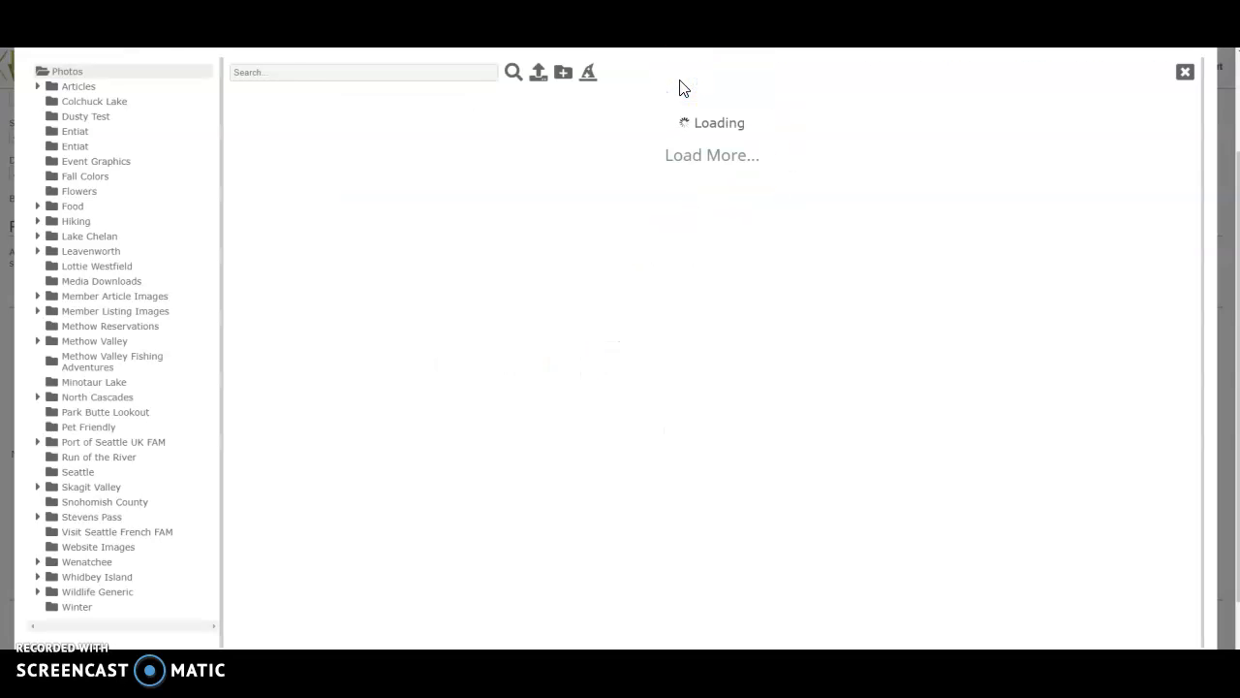
click(439, 113)
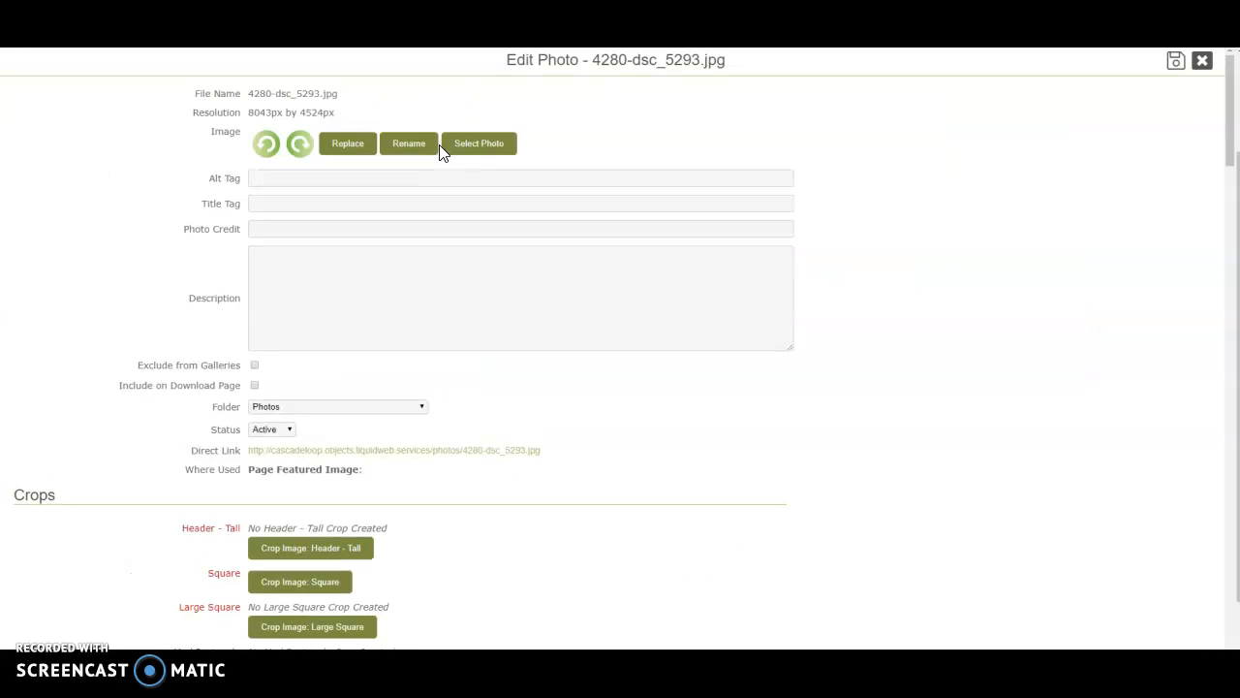
scroll(391, 378, down, 2)
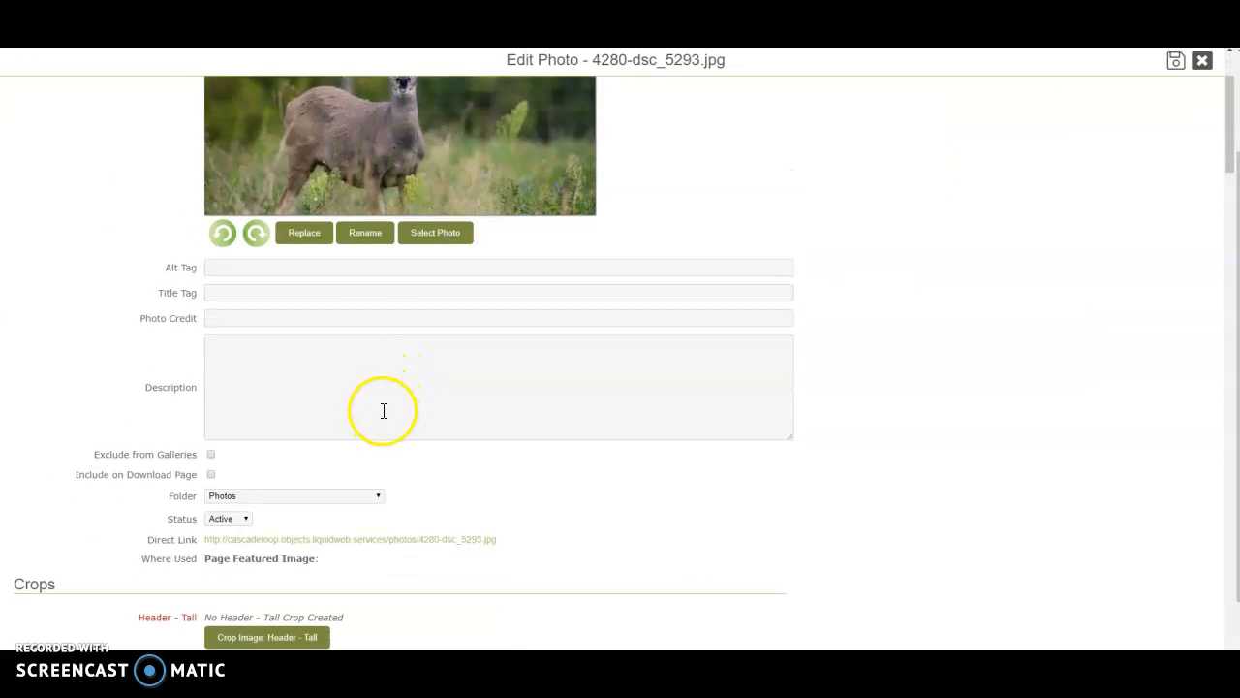
click(451, 232)
scroll(449, 244, down, 2)
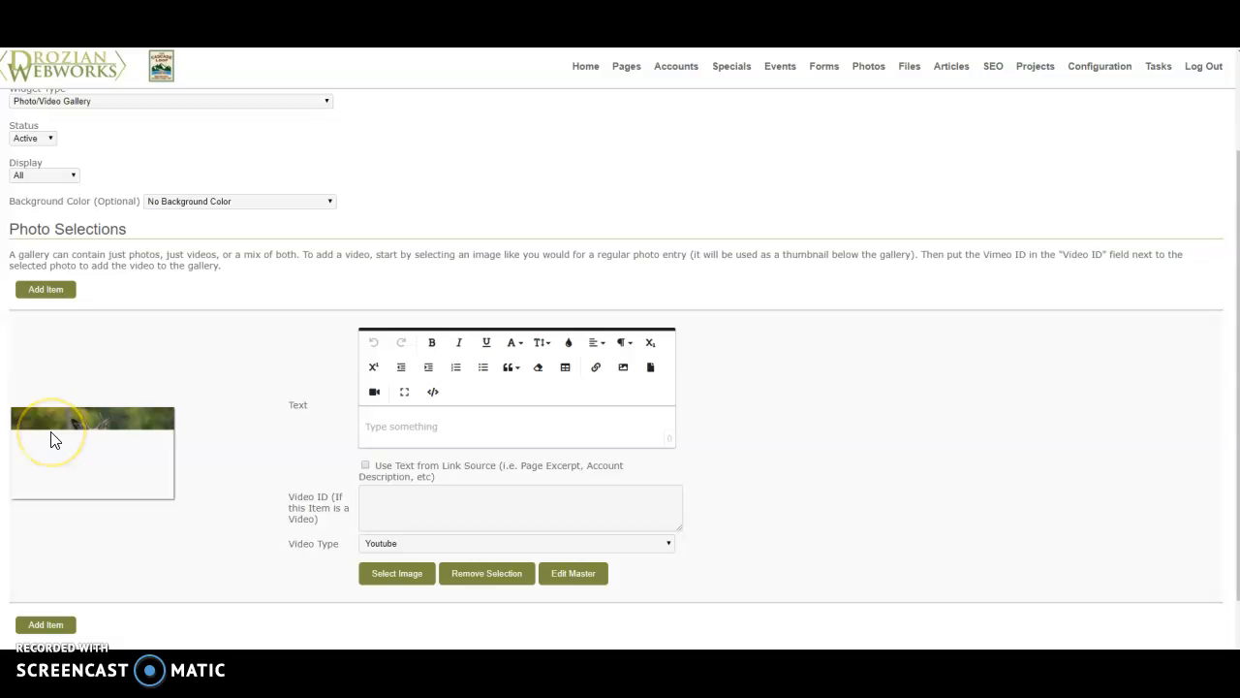
- Add a second gallery item and assign it the photo of the osprey flying above its nest
click(45, 624)
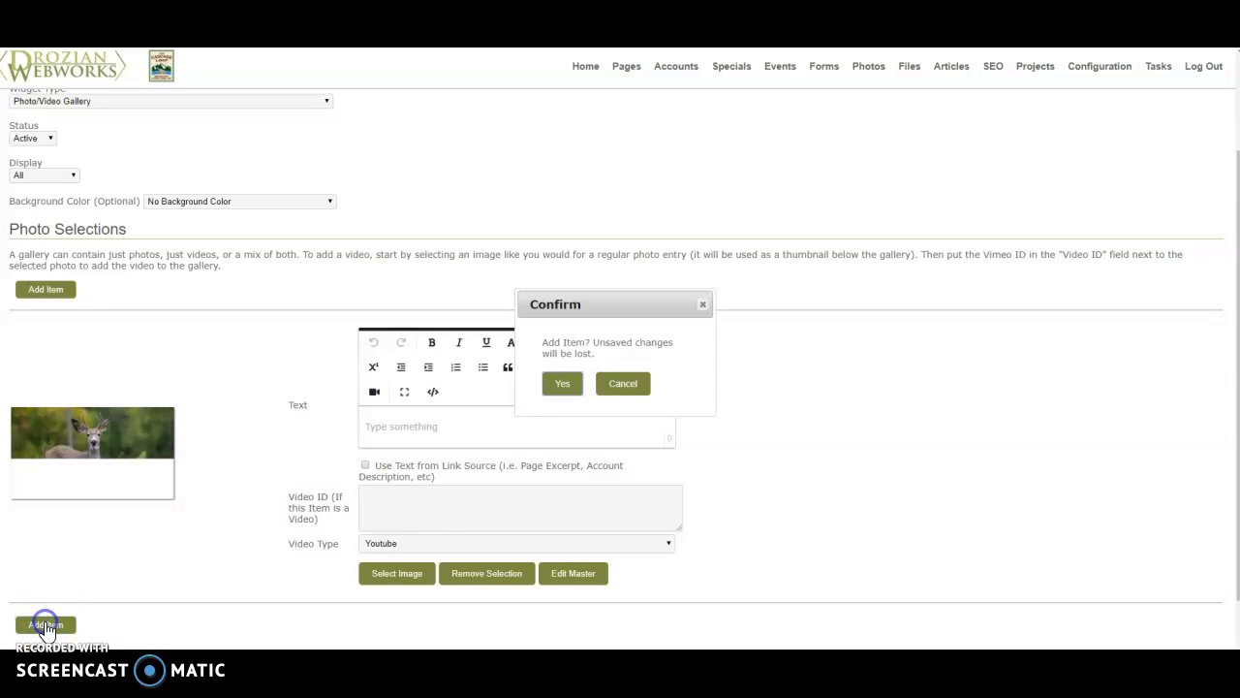
click(556, 385)
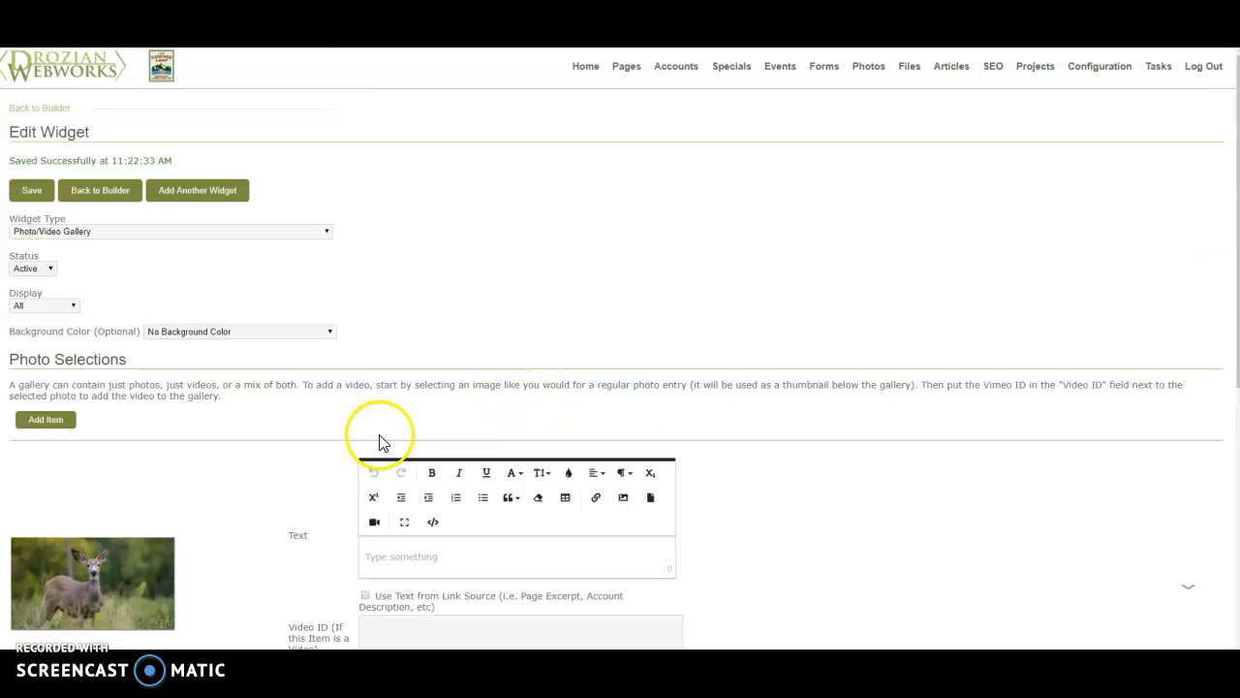
scroll(379, 442, down, 5)
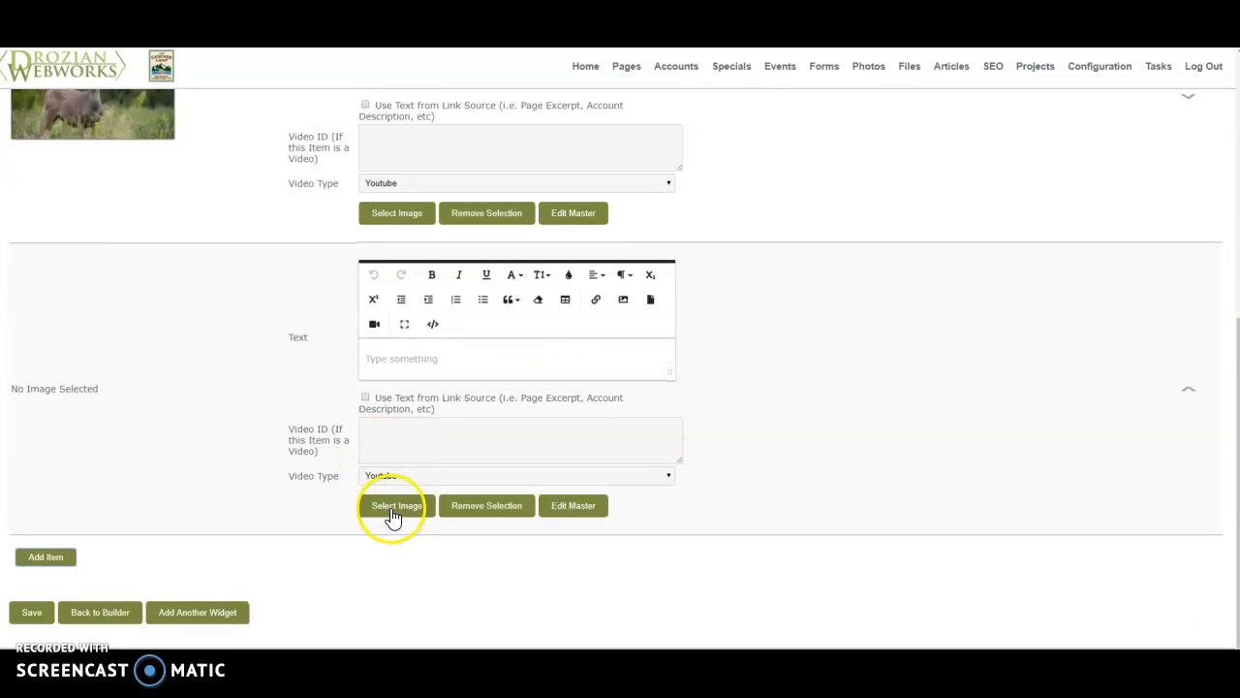
click(392, 513)
click(690, 89)
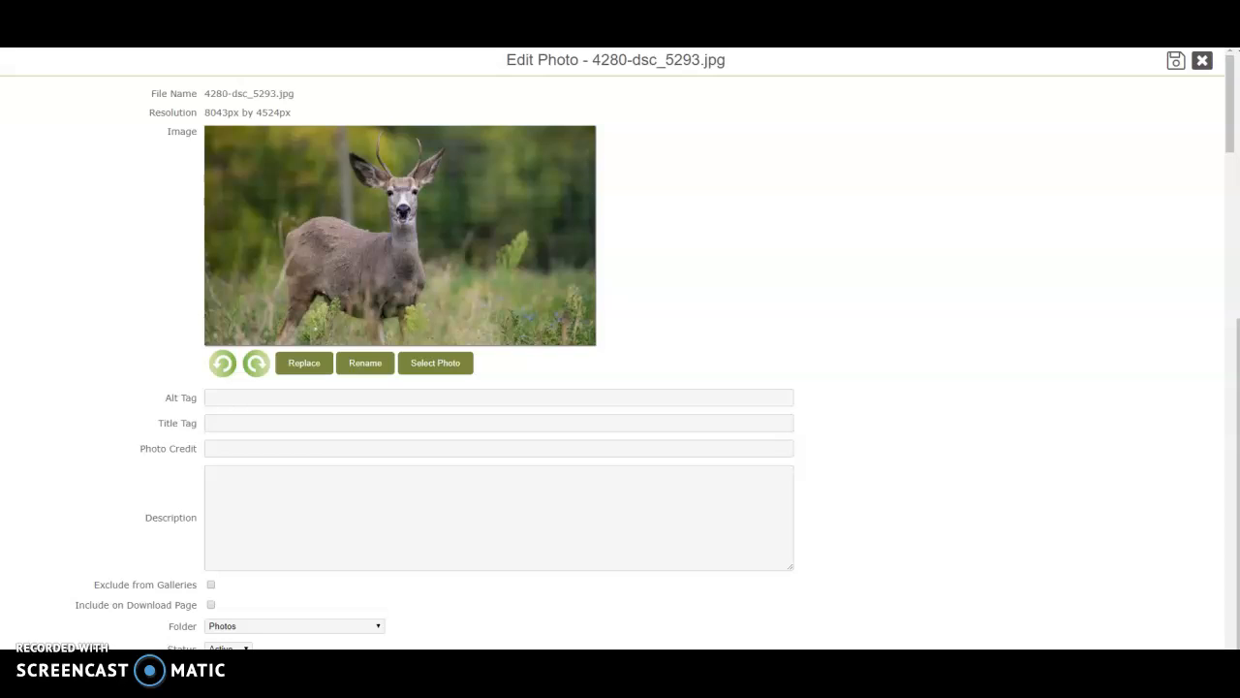
click(1200, 58)
click(462, 327)
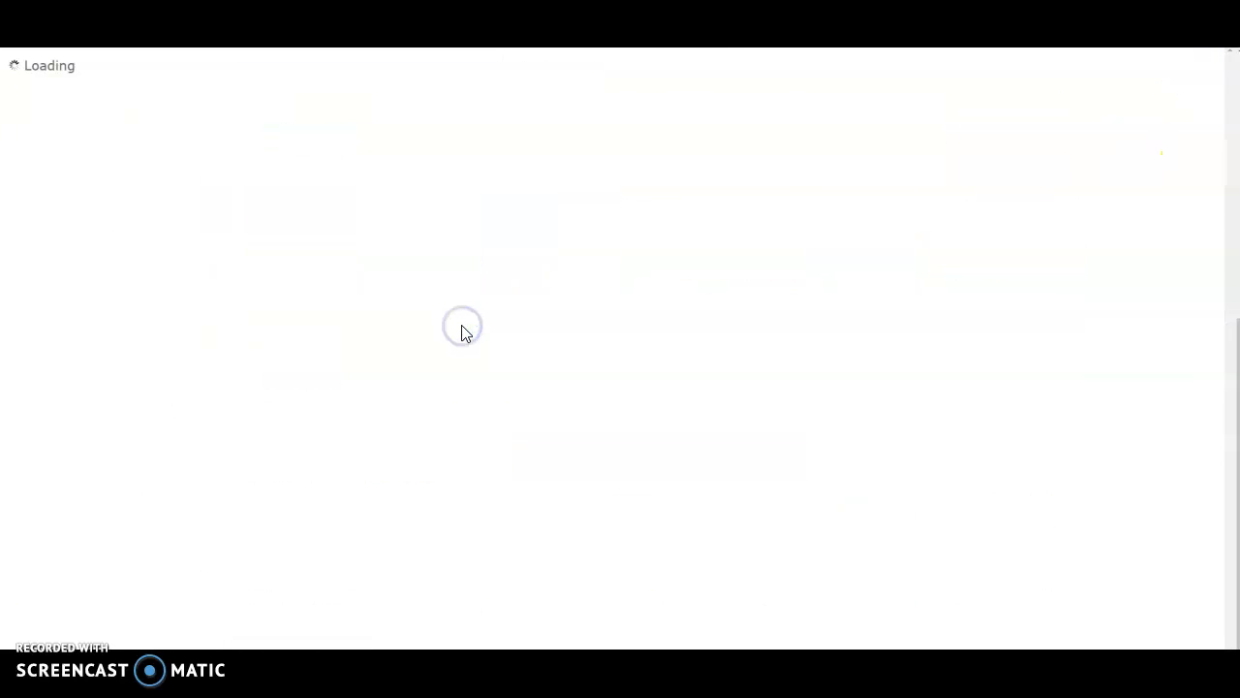
click(480, 409)
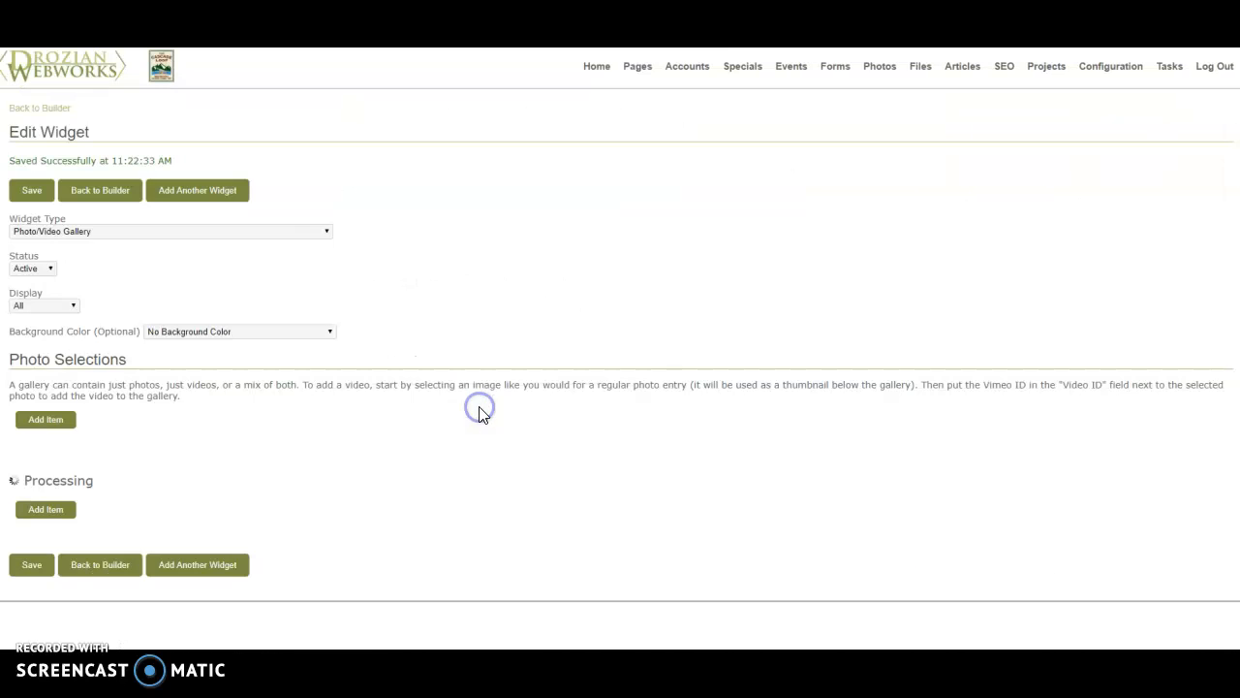
scroll(480, 429, down, 5)
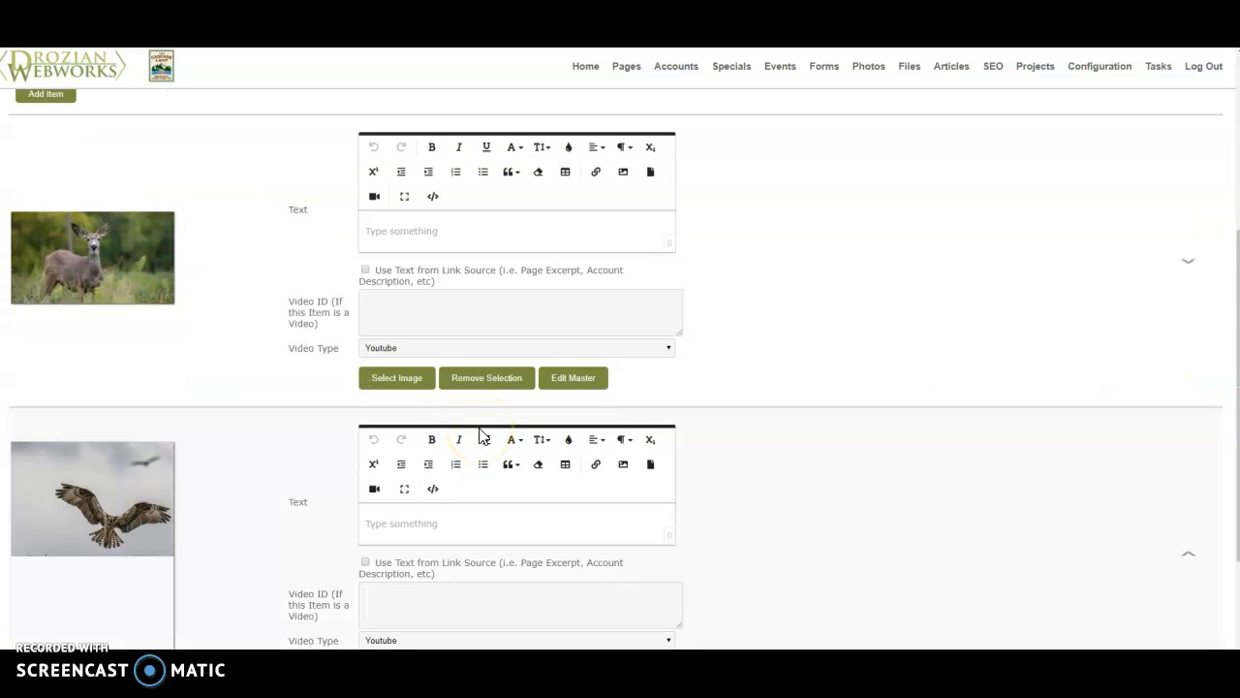
- Examine the contact form and photo gallery on the live page, paging back and forth through the gallery images
scroll(479, 432, down, 3)
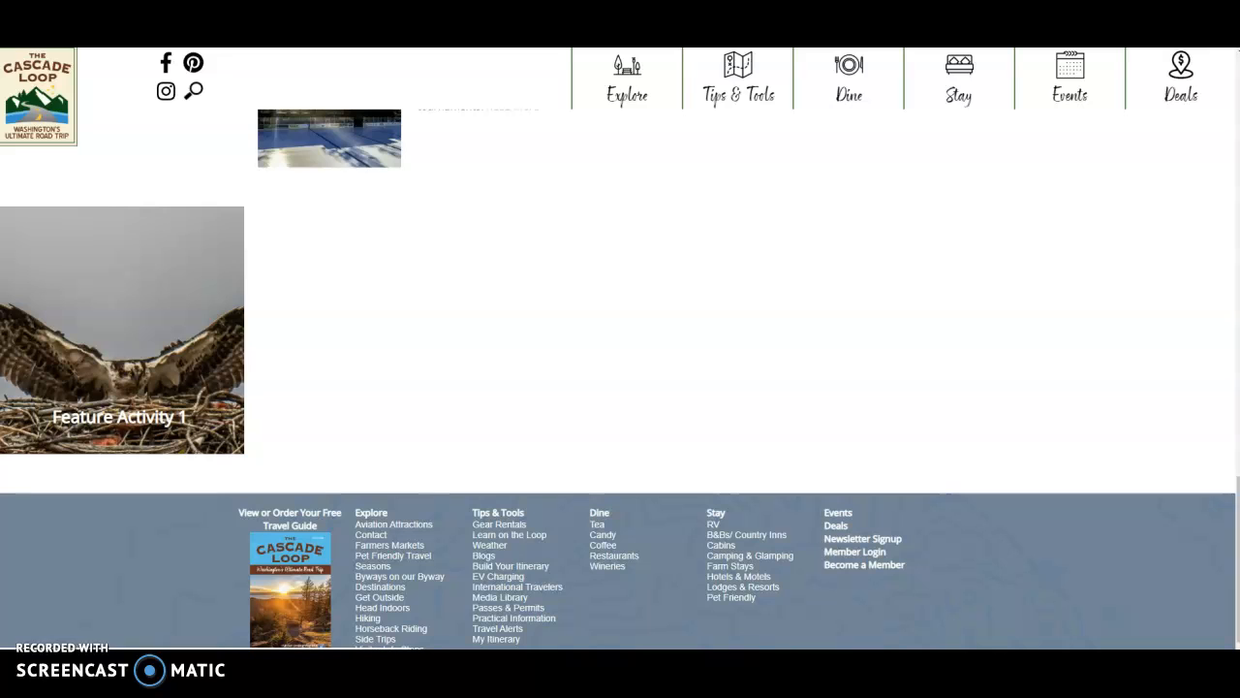
scroll(386, 244, down, 1)
scroll(388, 252, down, 4)
scroll(392, 252, down, 5)
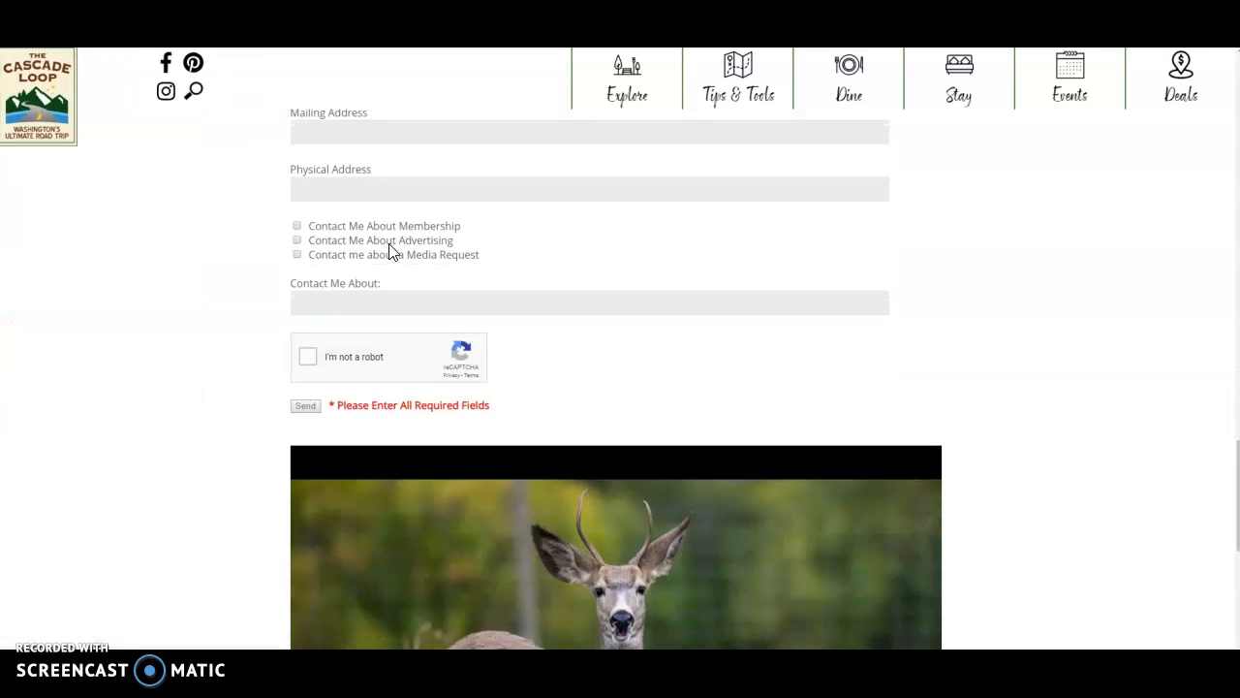
click(914, 345)
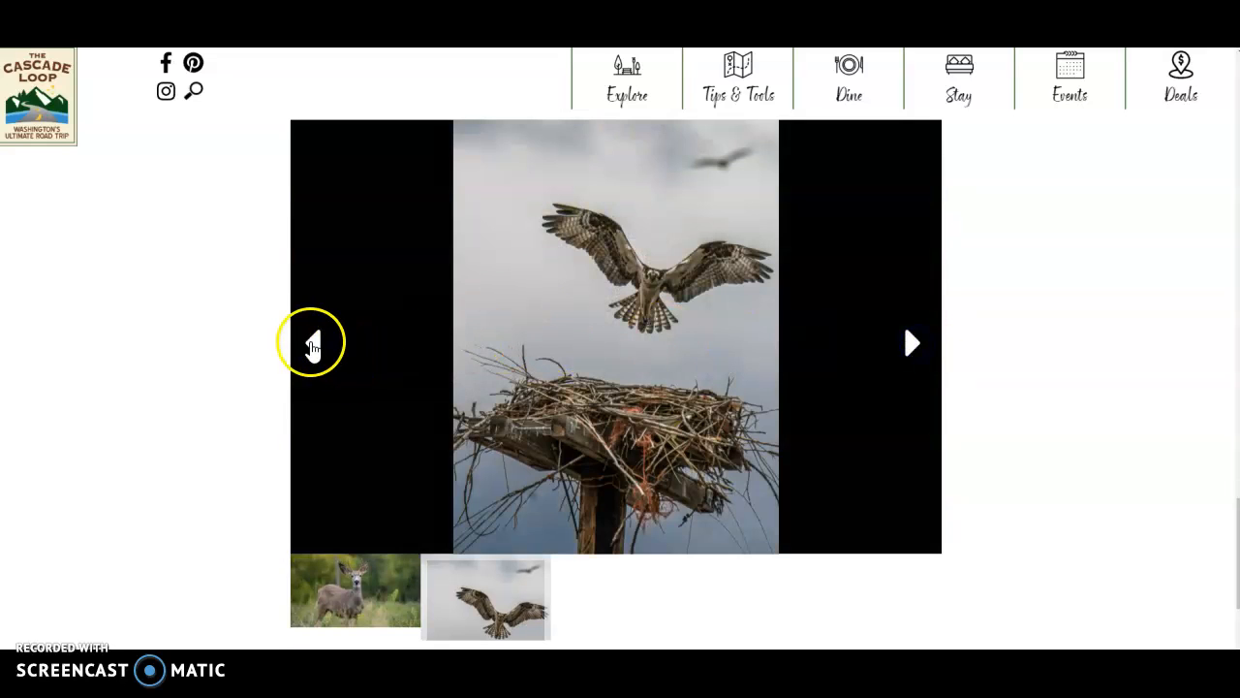
click(312, 344)
click(910, 339)
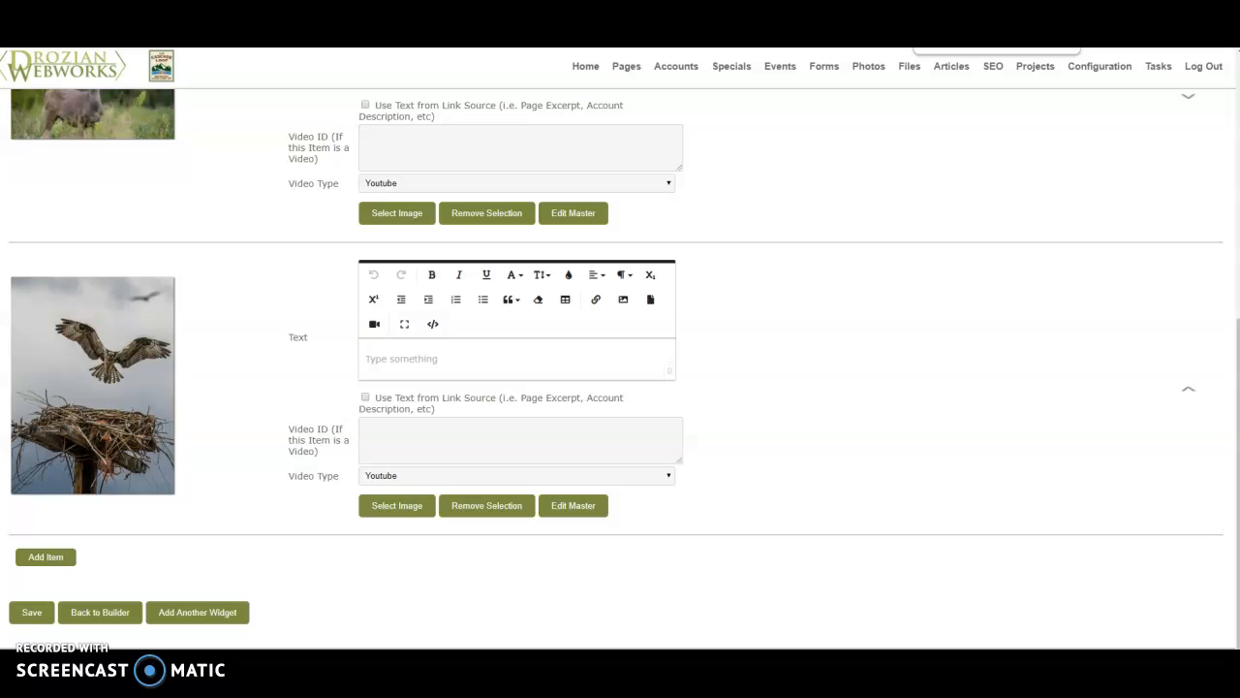
- Return to the gallery widget's editor and open its list of widget types
scroll(834, 313, up, 5)
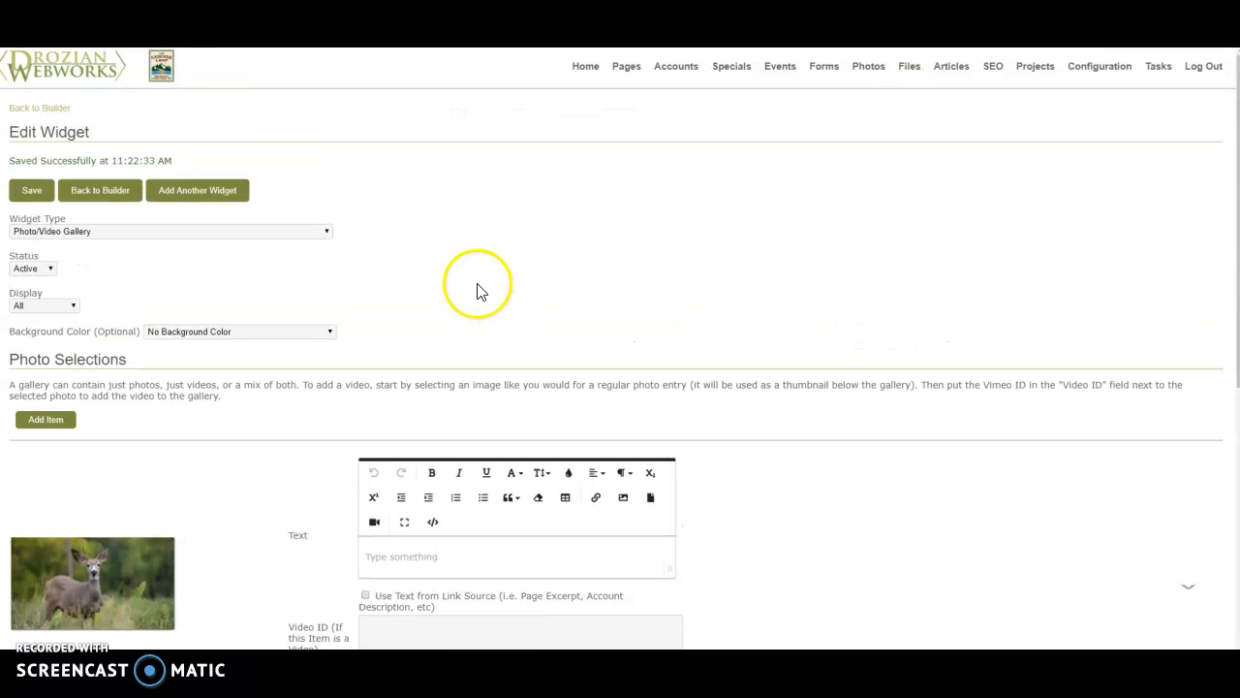
click(313, 233)
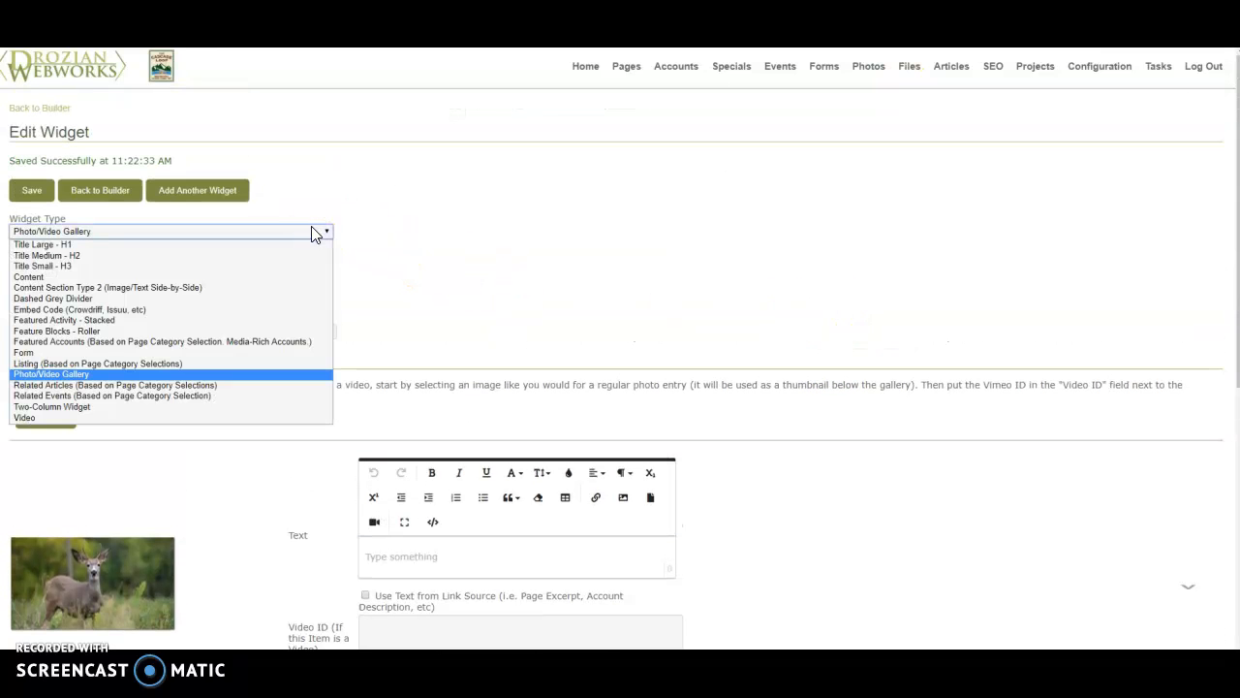